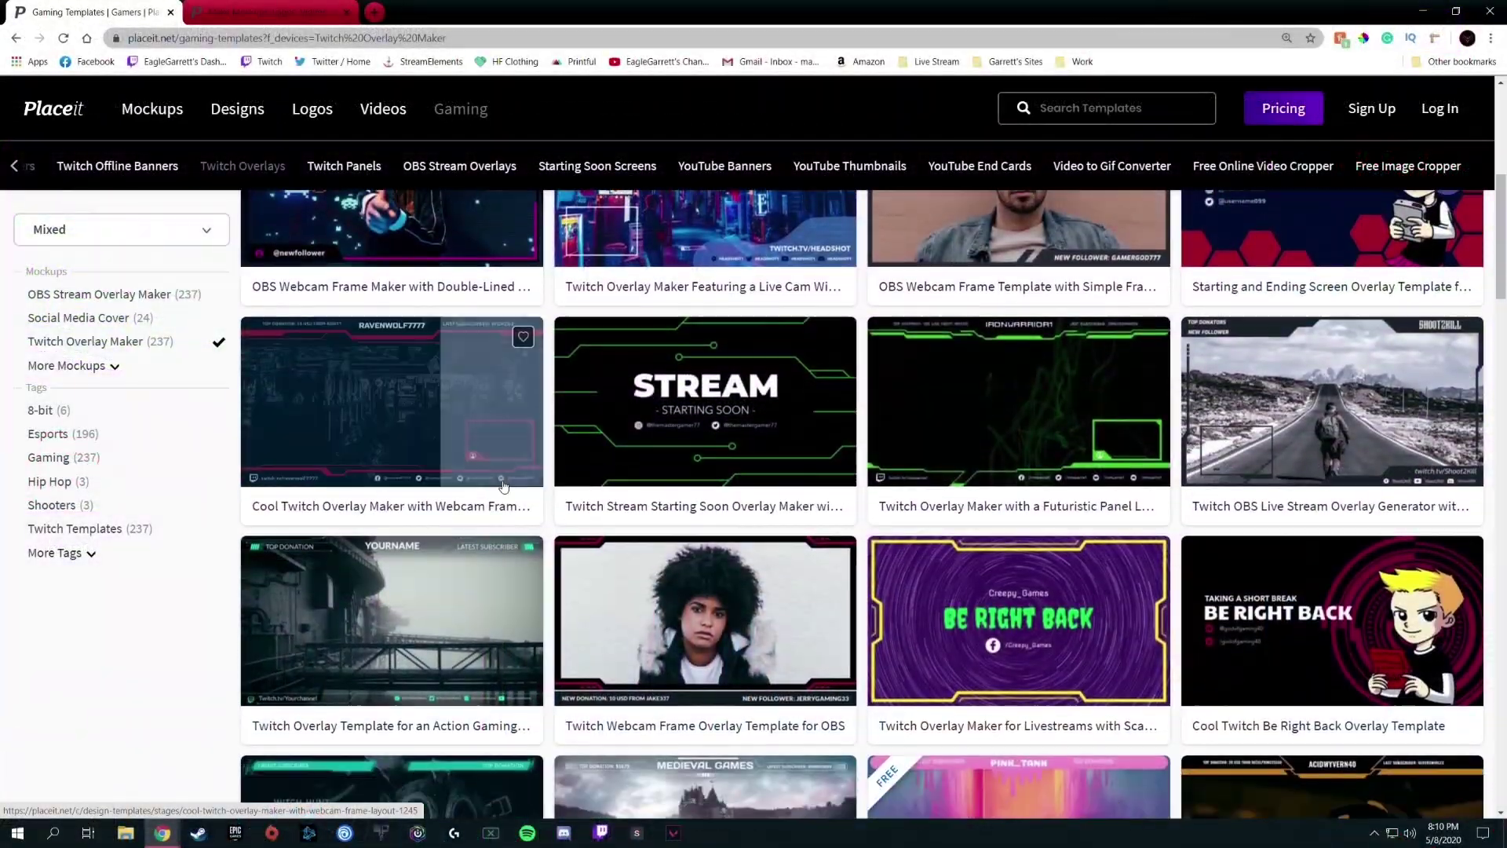
- Browse the Twitch overlay, YouTube end card and gaming logo templates on Placeit and view the subscription pricing
{"action": "scroll", "coordinate": [844, 497], "scroll_direction": "down", "scroll_amount": 2}
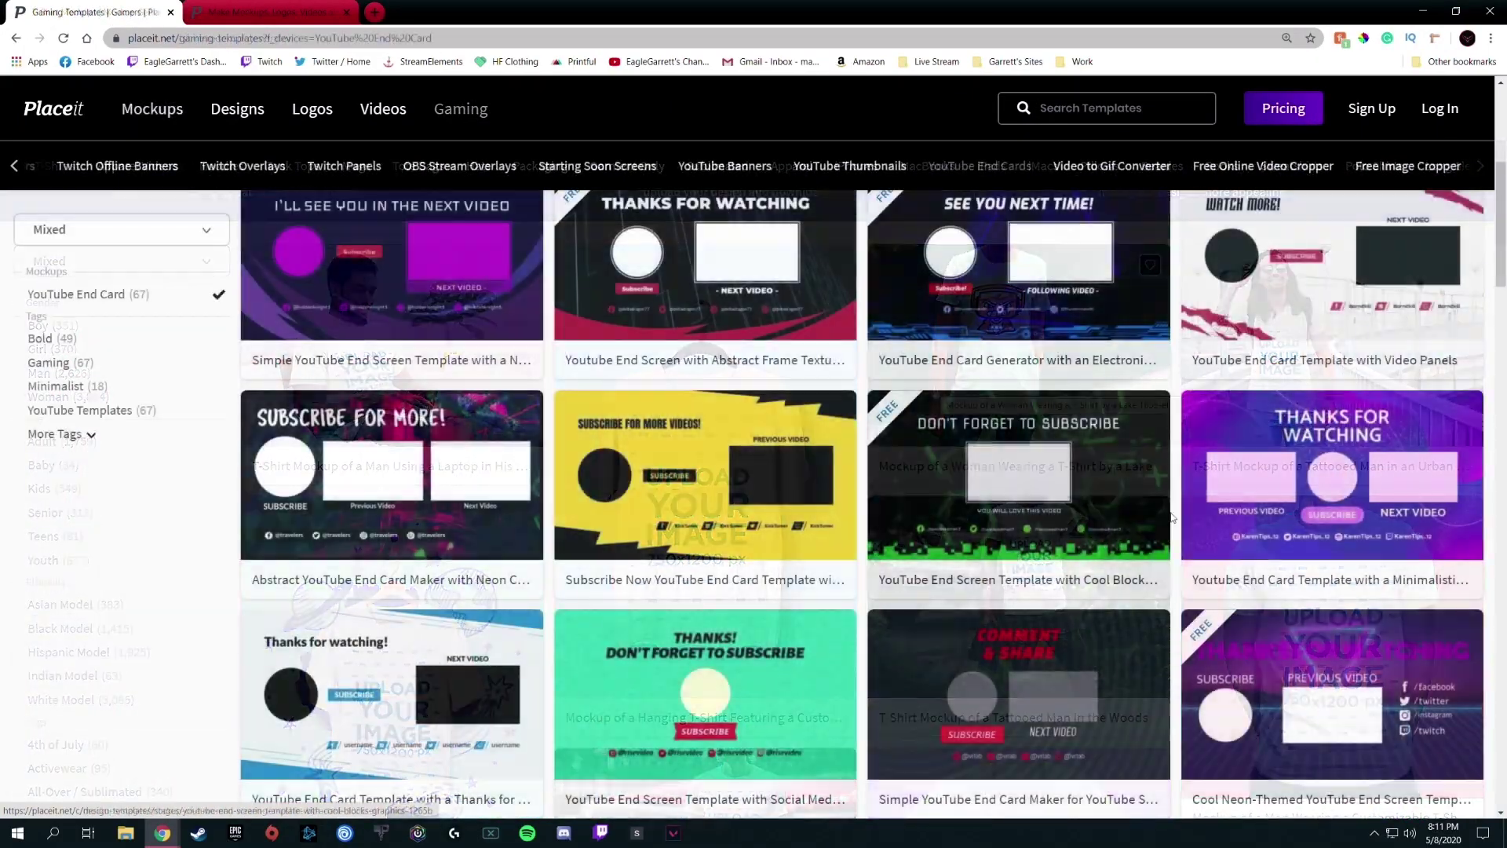
{"action": "scroll", "coordinate": [1352, 587], "scroll_direction": "down", "scroll_amount": 1}
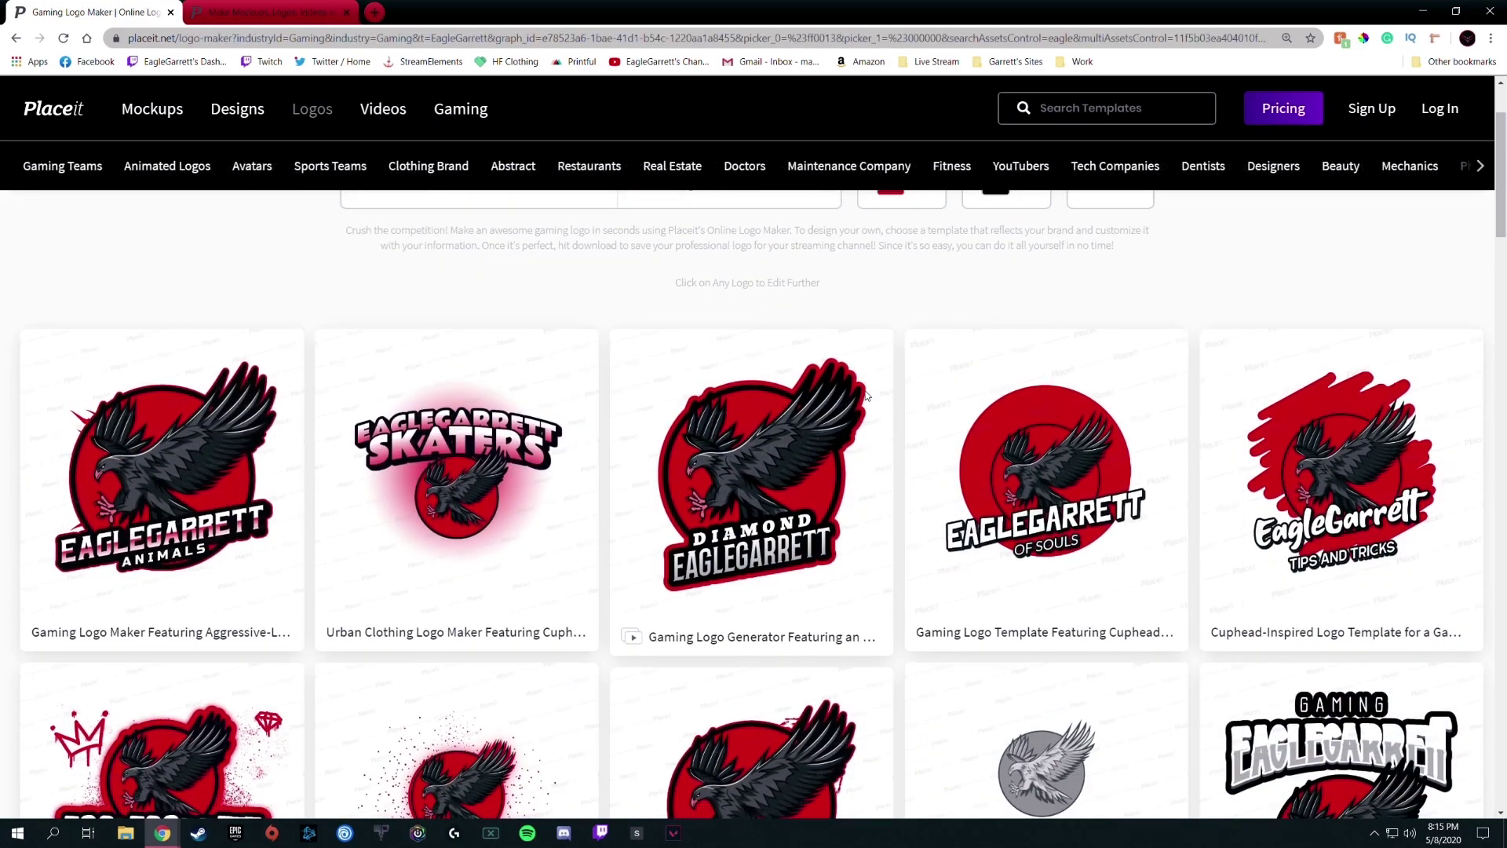
{"action": "scroll", "coordinate": [867, 395], "scroll_direction": "down", "scroll_amount": 2}
{"action": "scroll", "coordinate": [867, 395], "scroll_direction": "down", "scroll_amount": 1}
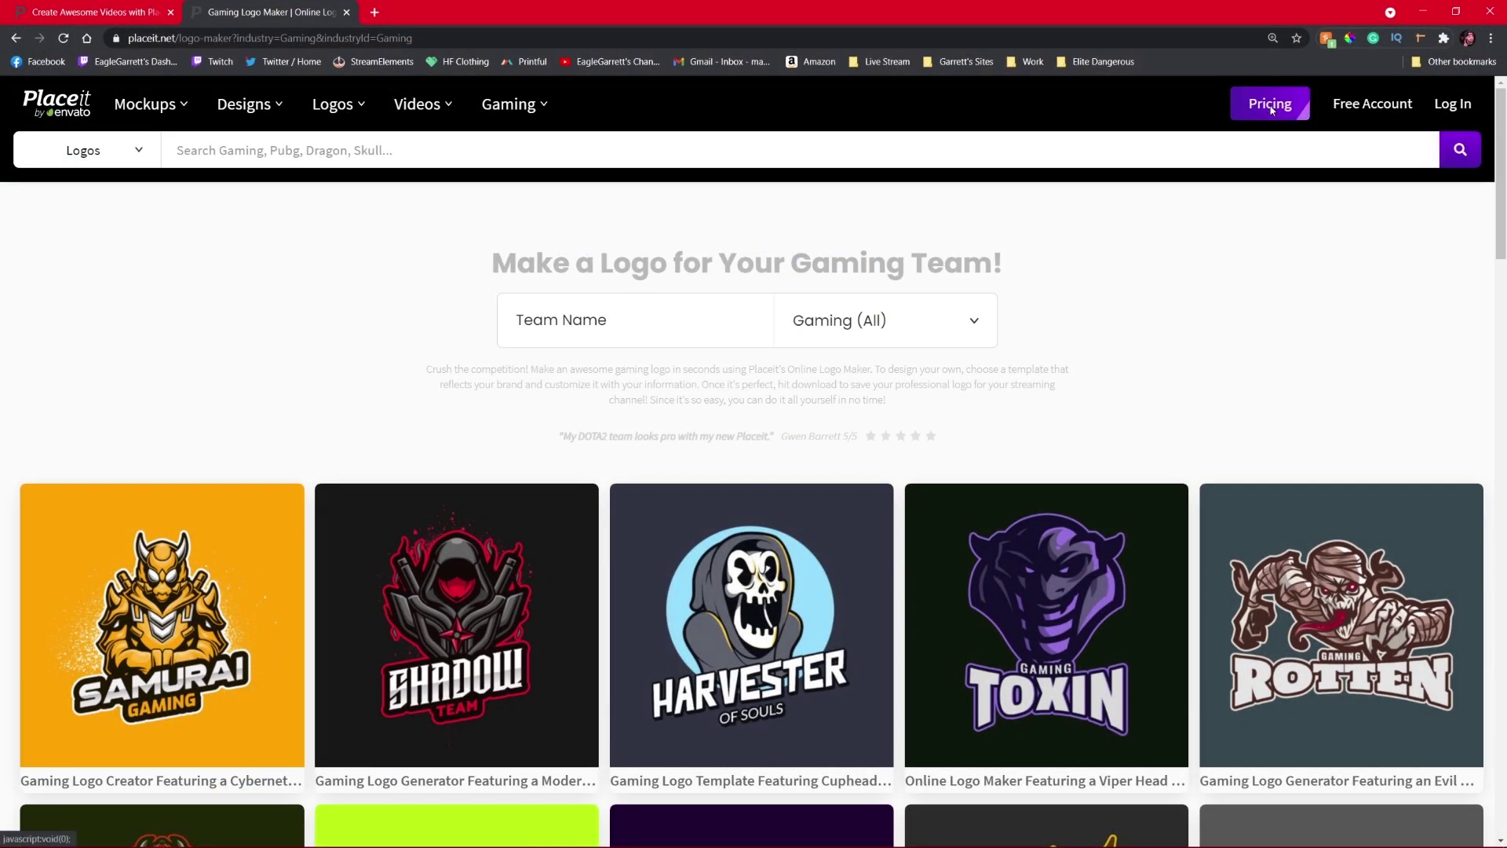
{"action": "left_click", "coordinate": [1269, 103]}
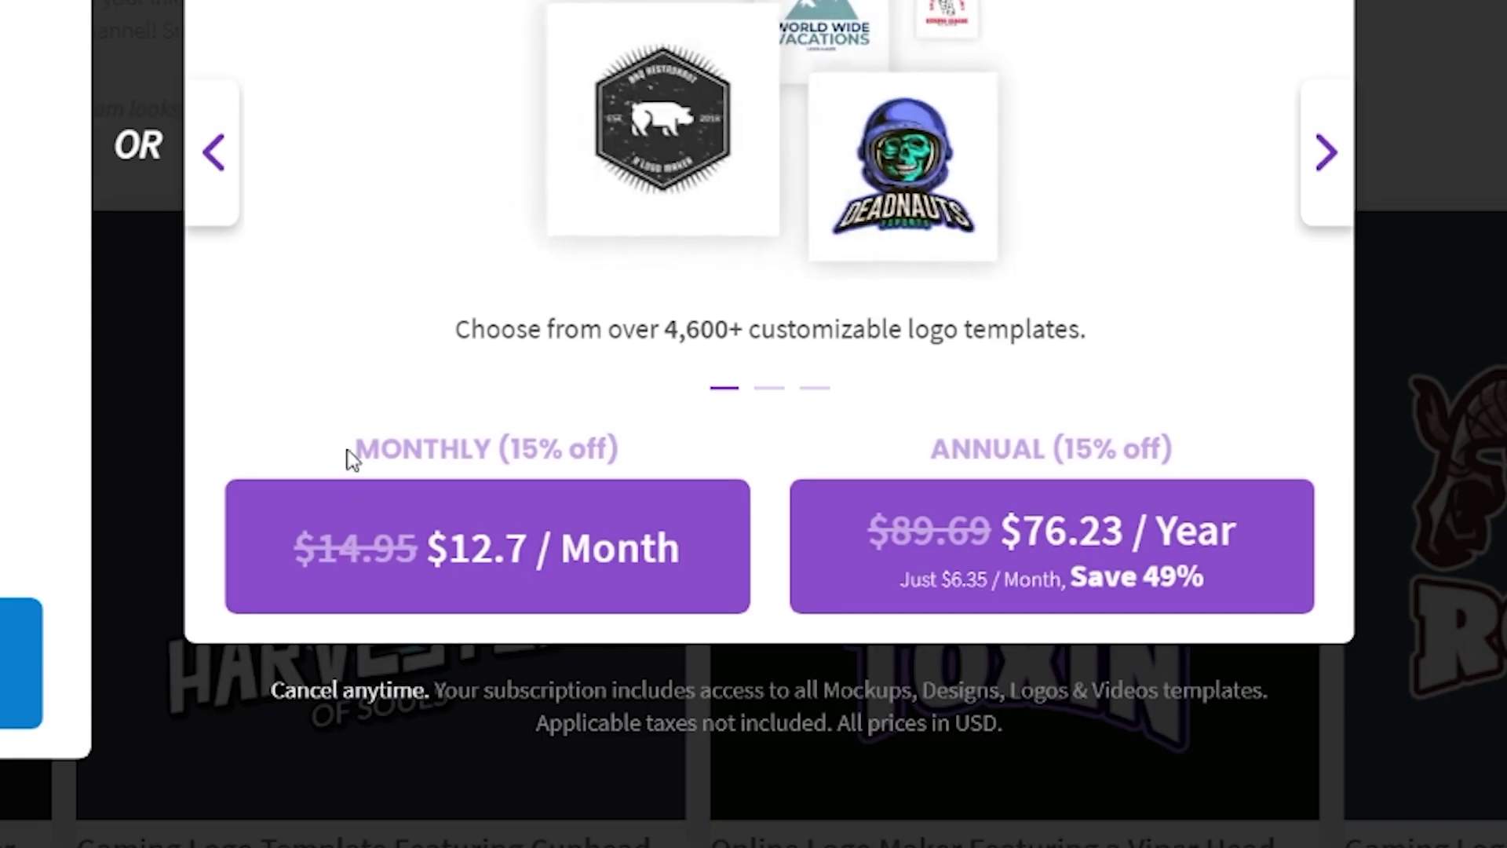
{"action": "left_click_drag", "start_coordinate": [354, 451], "coordinate": [633, 464]}
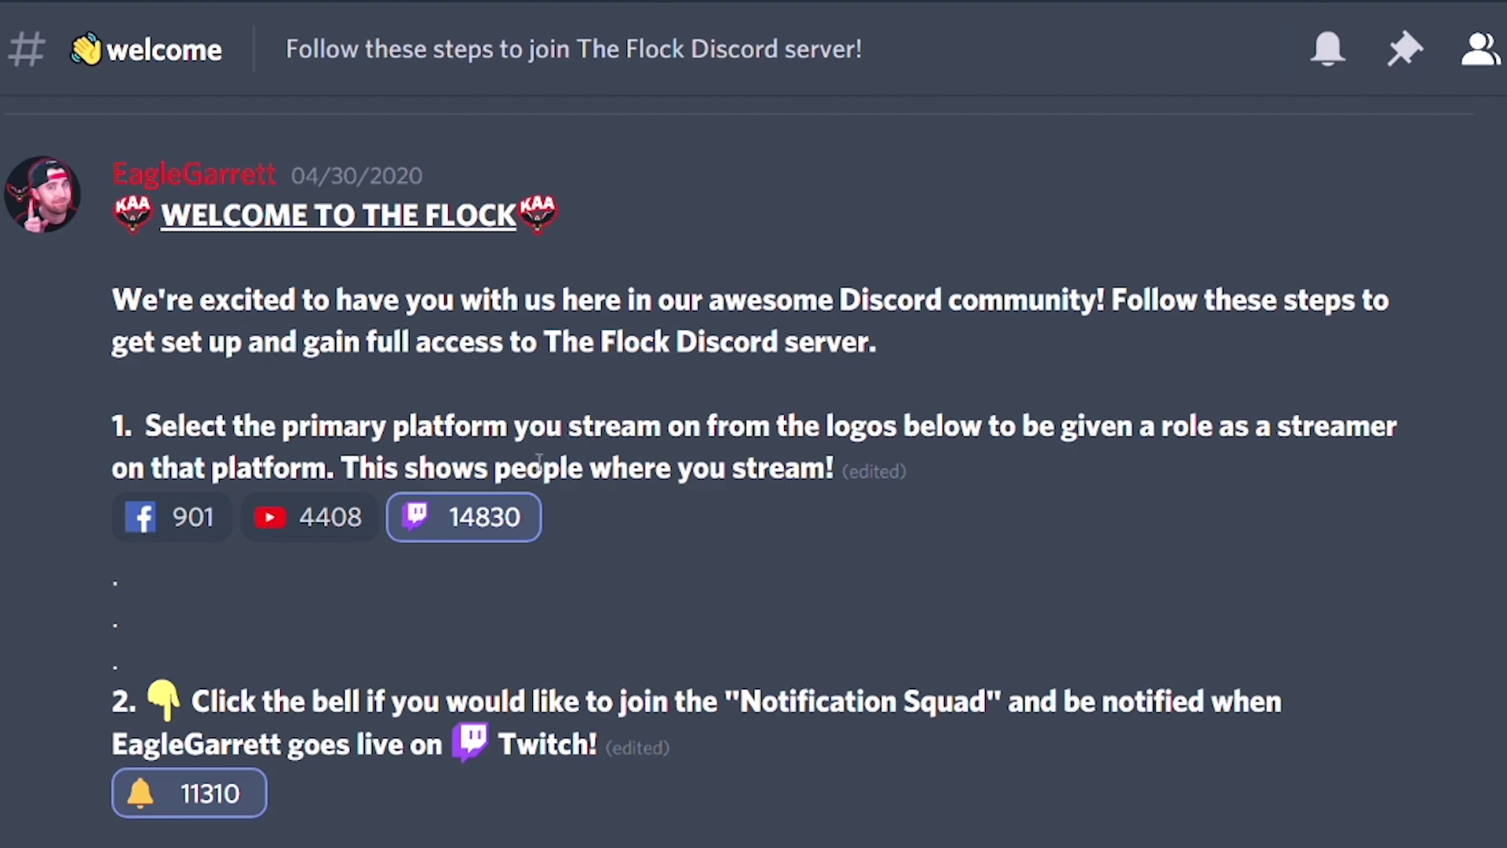
- In The Flock server on Discord, review the welcome steps and read the rules guidelines through to the end
{"action": "mouse_move", "coordinate": [446, 520]}
{"action": "mouse_move", "coordinate": [187, 795]}
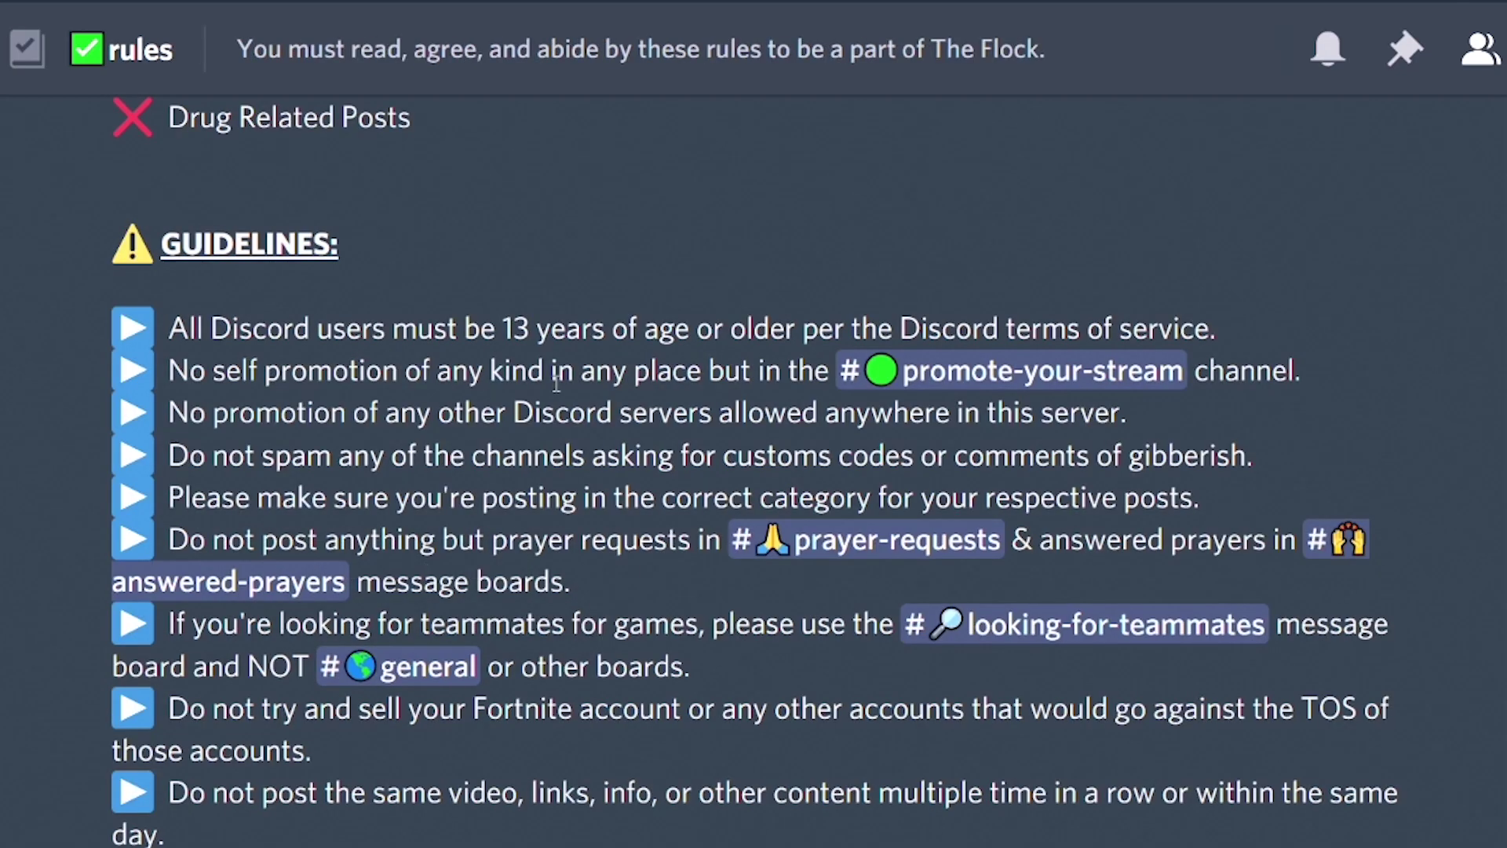
{"action": "scroll", "coordinate": [550, 393], "scroll_direction": "up", "scroll_amount": 5}
{"action": "scroll", "coordinate": [534, 409], "scroll_direction": "down", "scroll_amount": 6}
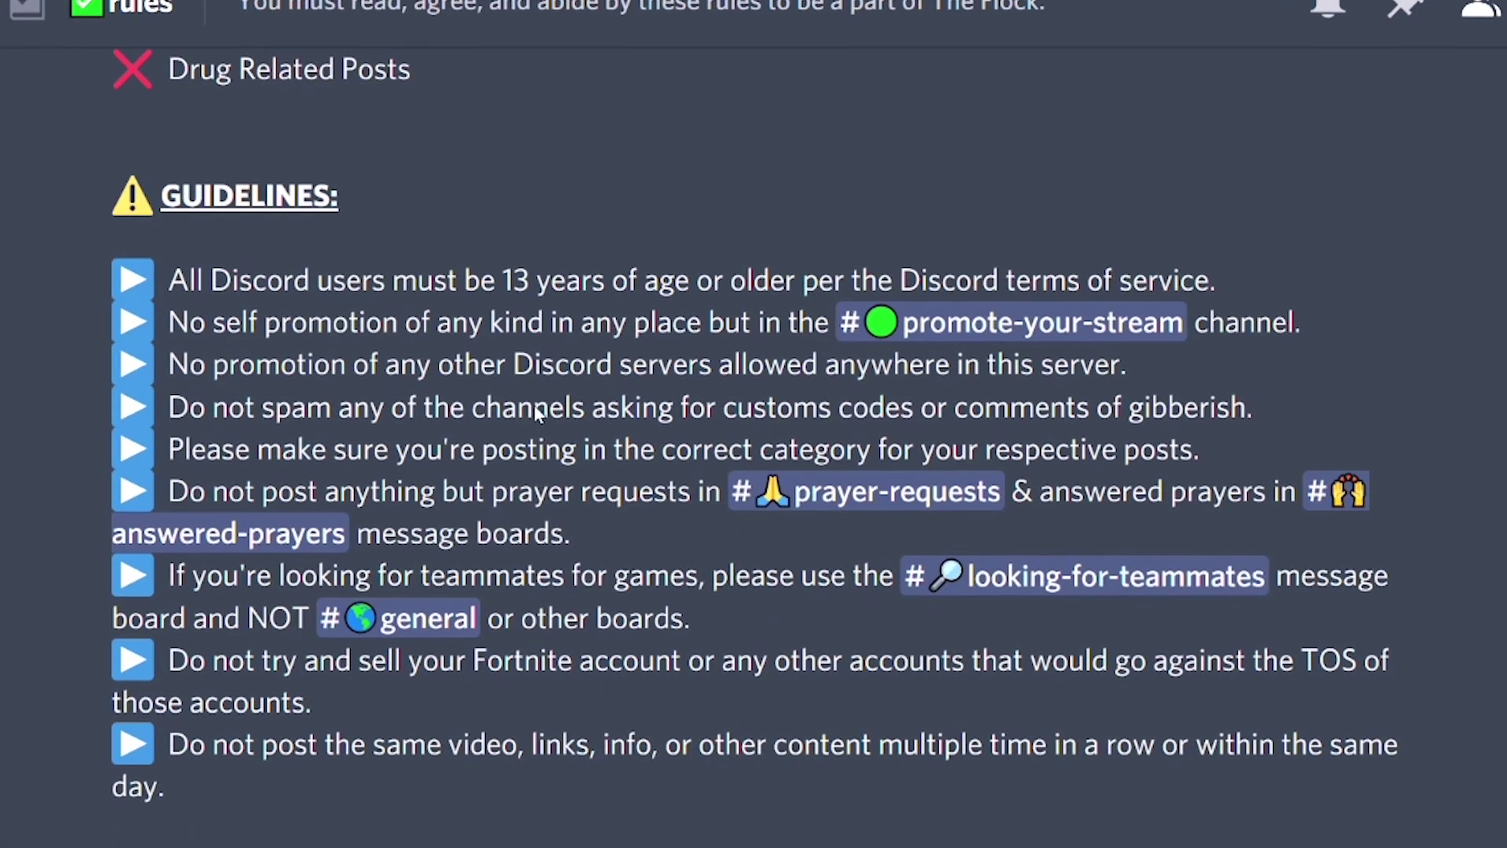
{"action": "scroll", "coordinate": [533, 408], "scroll_direction": "down", "scroll_amount": 5}
{"action": "mouse_move", "coordinate": [203, 771]}
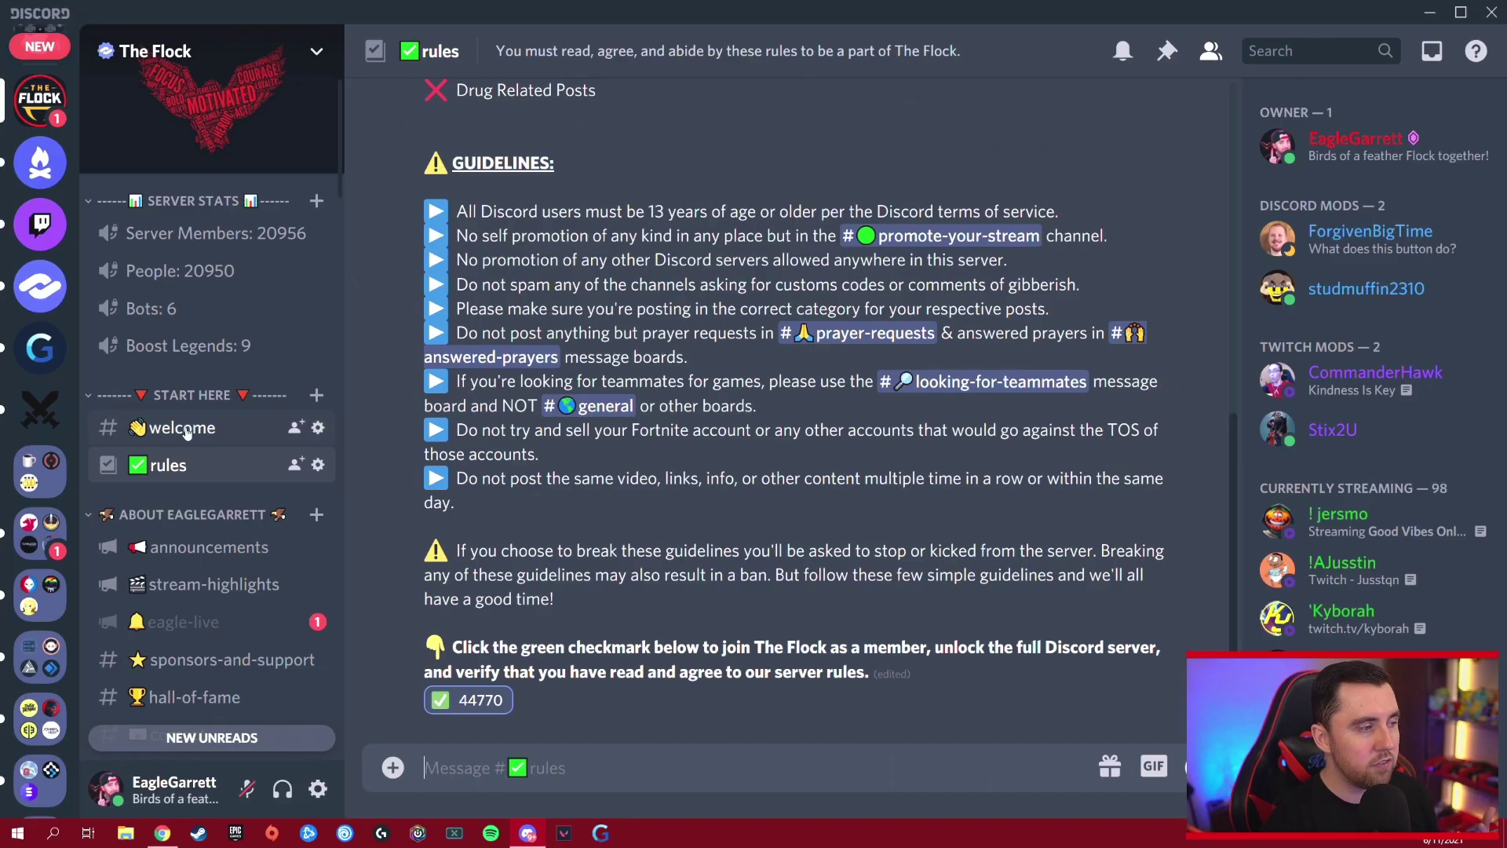
- Return to The Flock's welcome channel, read its onboarding steps and switch to Test Server
{"action": "left_click", "coordinate": [185, 430]}
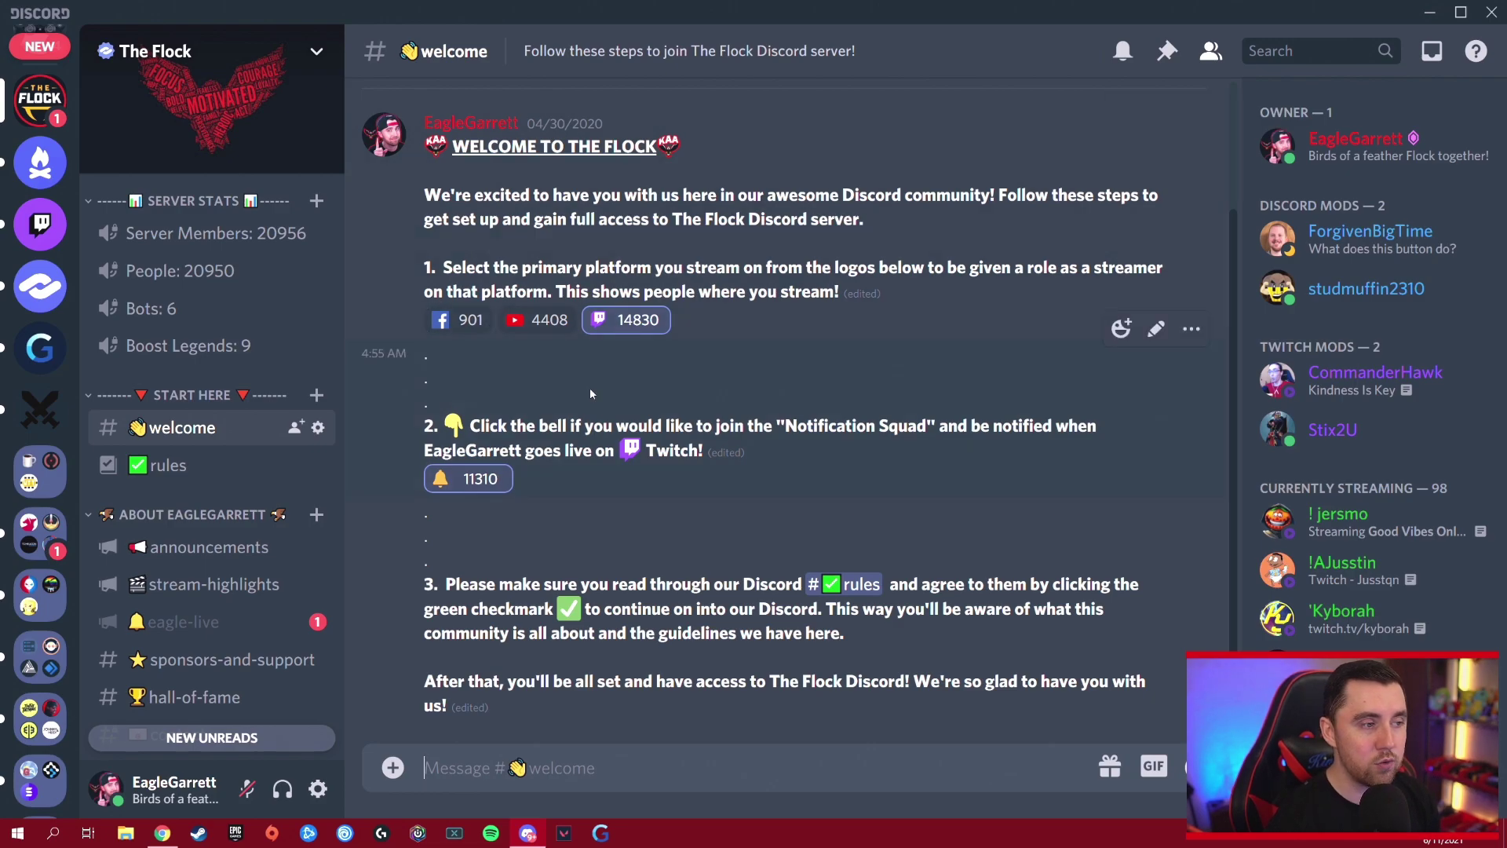
{"action": "scroll", "coordinate": [97, 47], "scroll_direction": "down", "scroll_amount": 5}
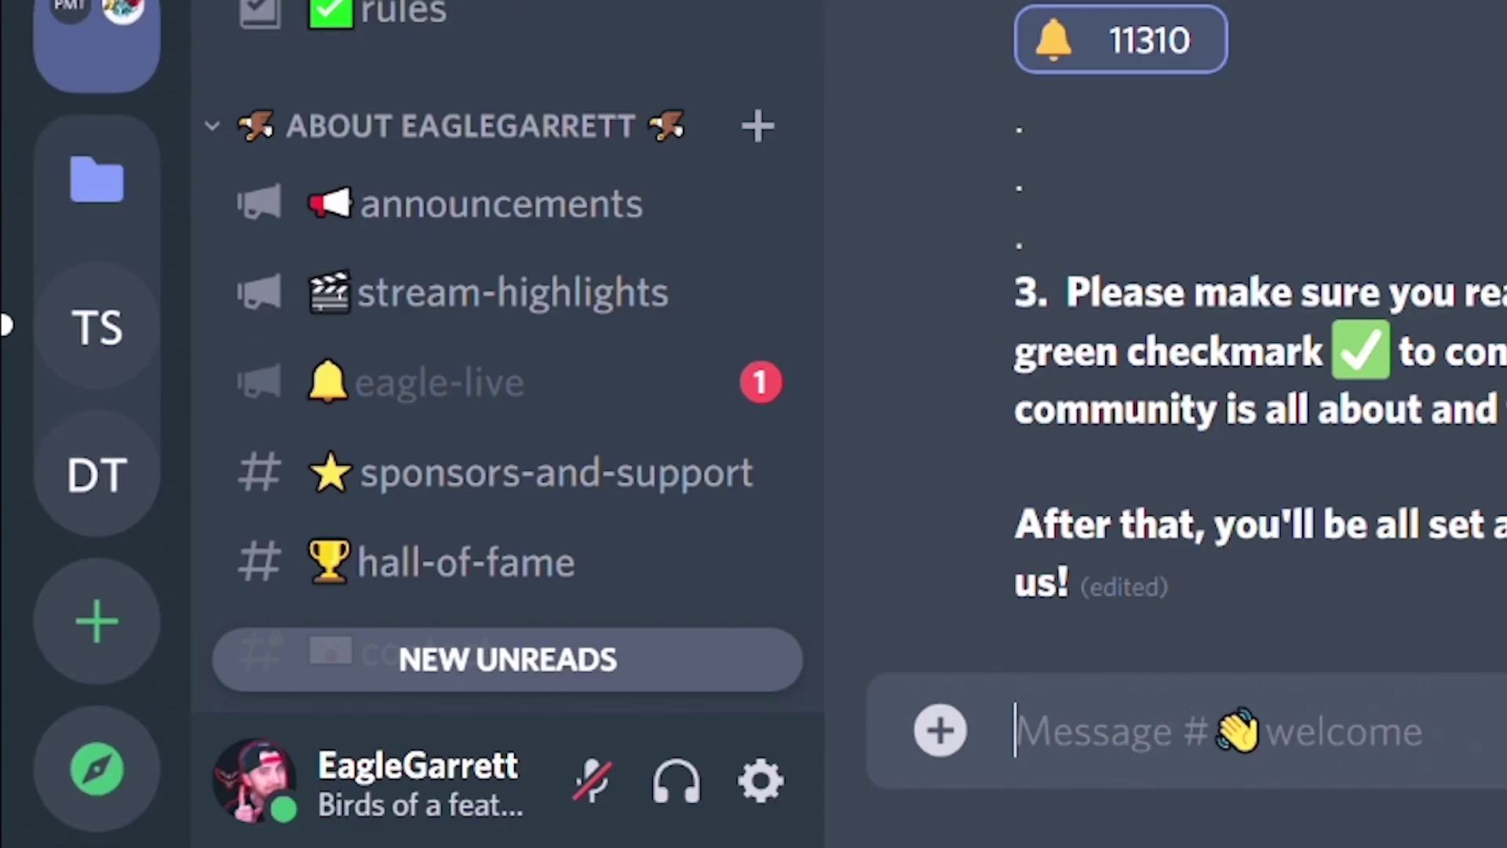
{"action": "left_click", "coordinate": [108, 328]}
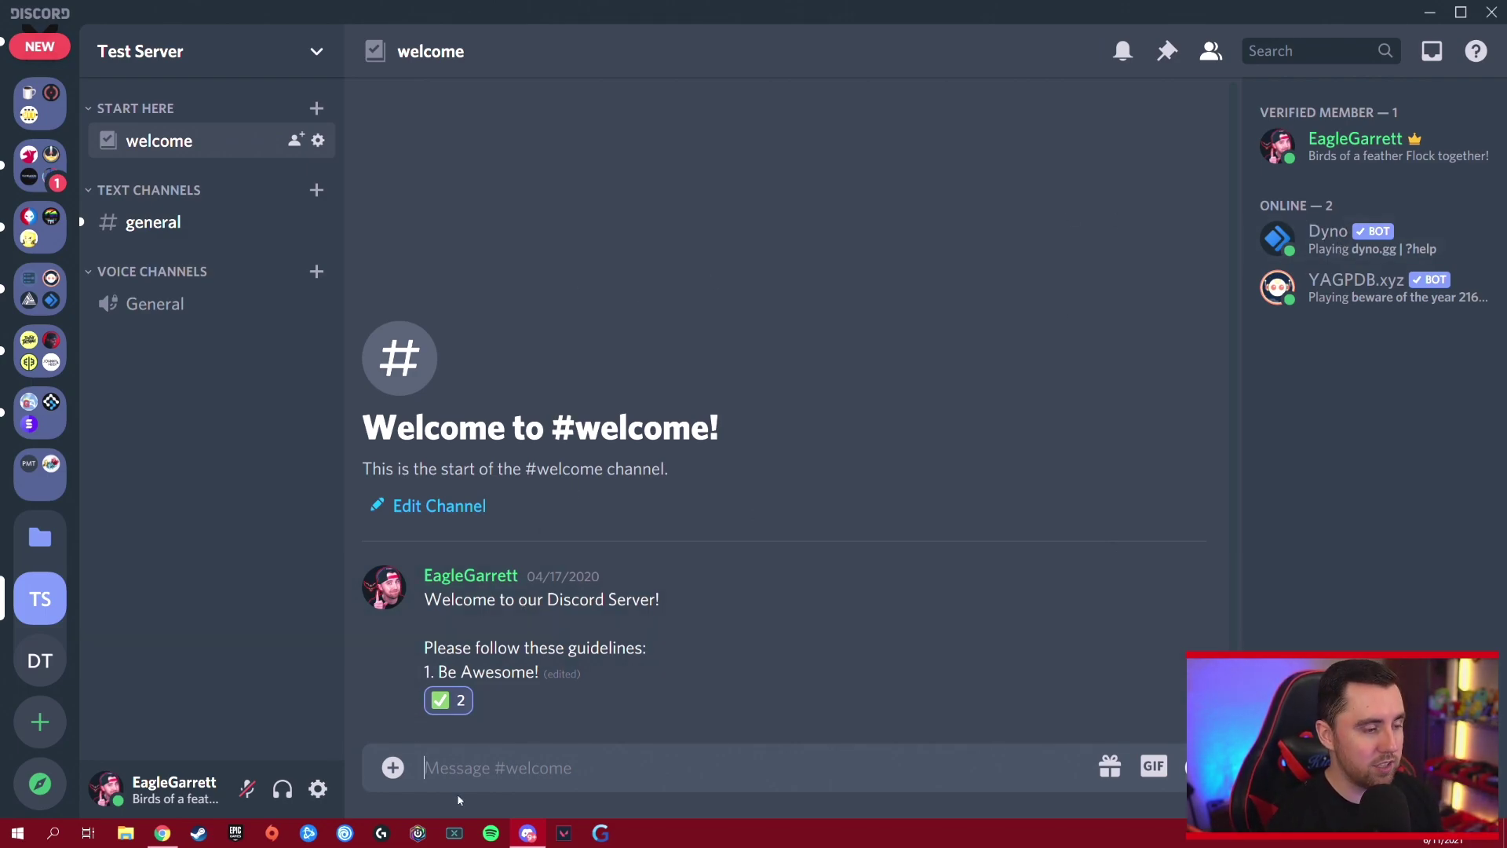
- Switch to the Dyno dashboard in Chrome, find the Reaction Roles module and review its message and reaction settings
{"action": "left_click", "coordinate": [163, 833]}
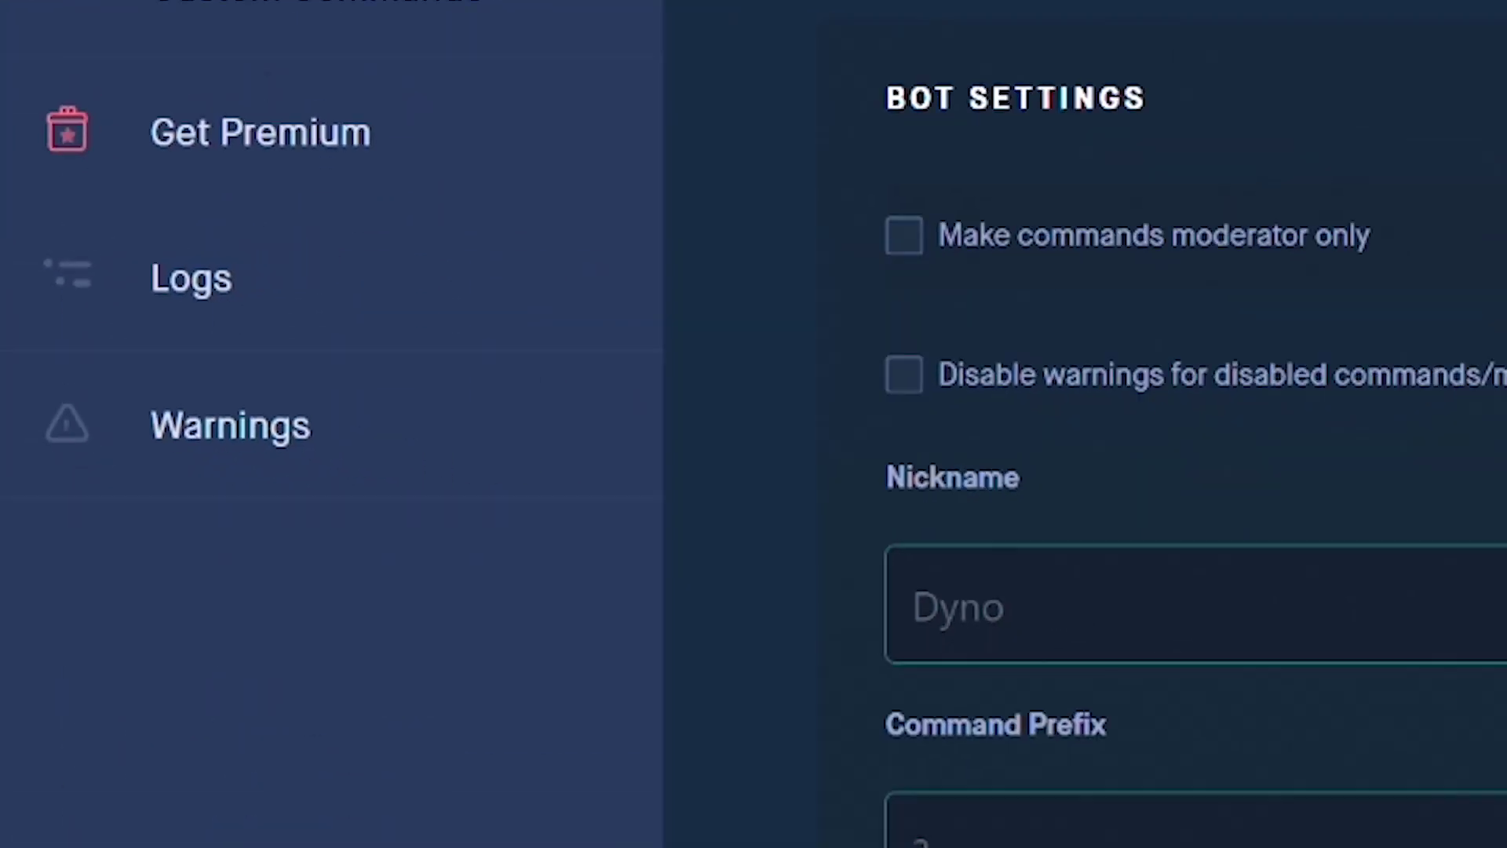
{"action": "scroll", "coordinate": [696, 346], "scroll_direction": "down", "scroll_amount": 5}
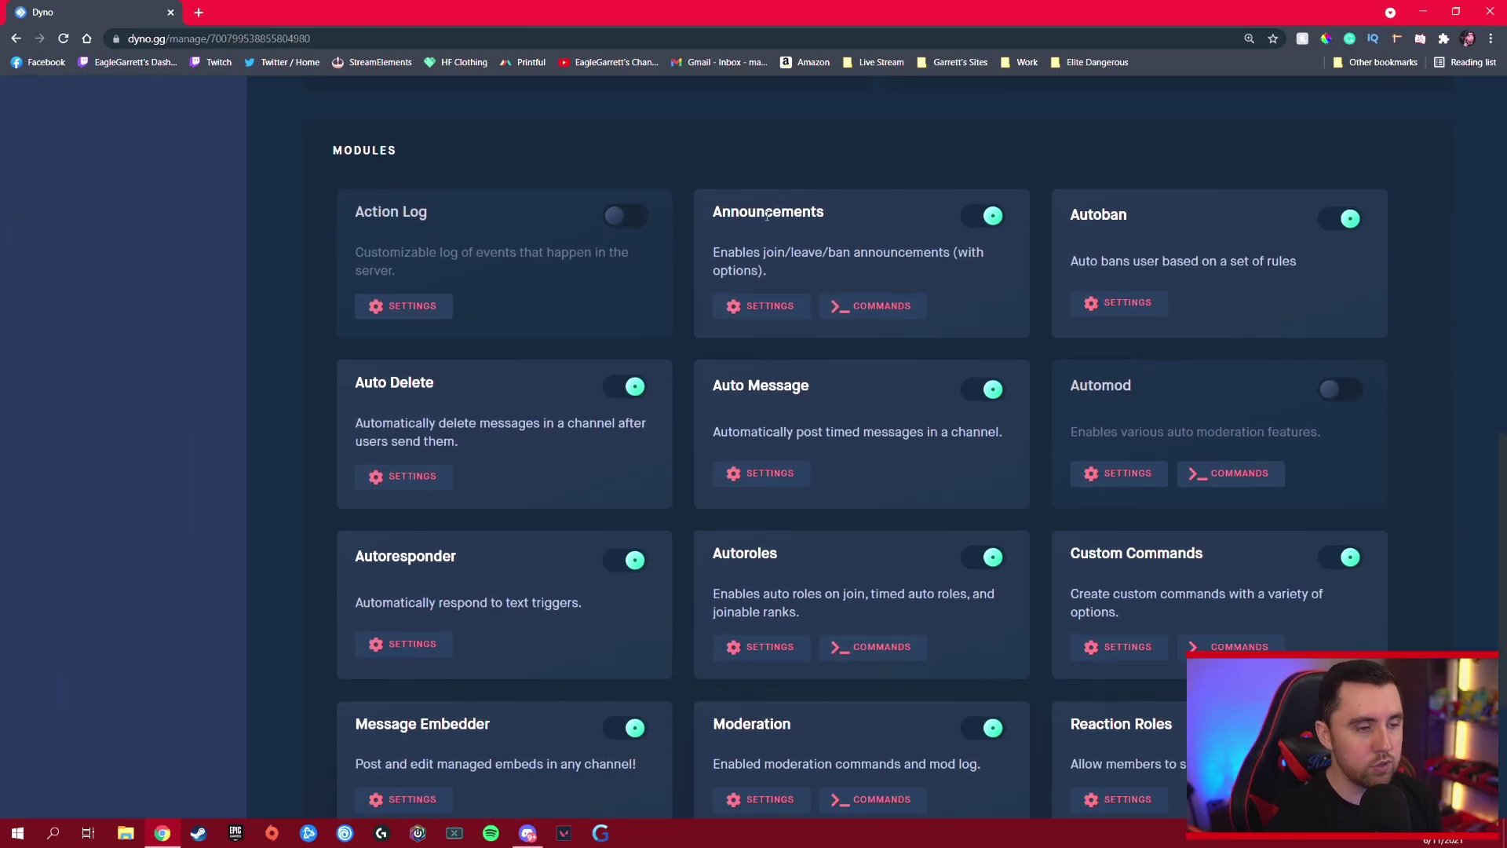
{"action": "scroll", "coordinate": [770, 218], "scroll_direction": "down", "scroll_amount": 4}
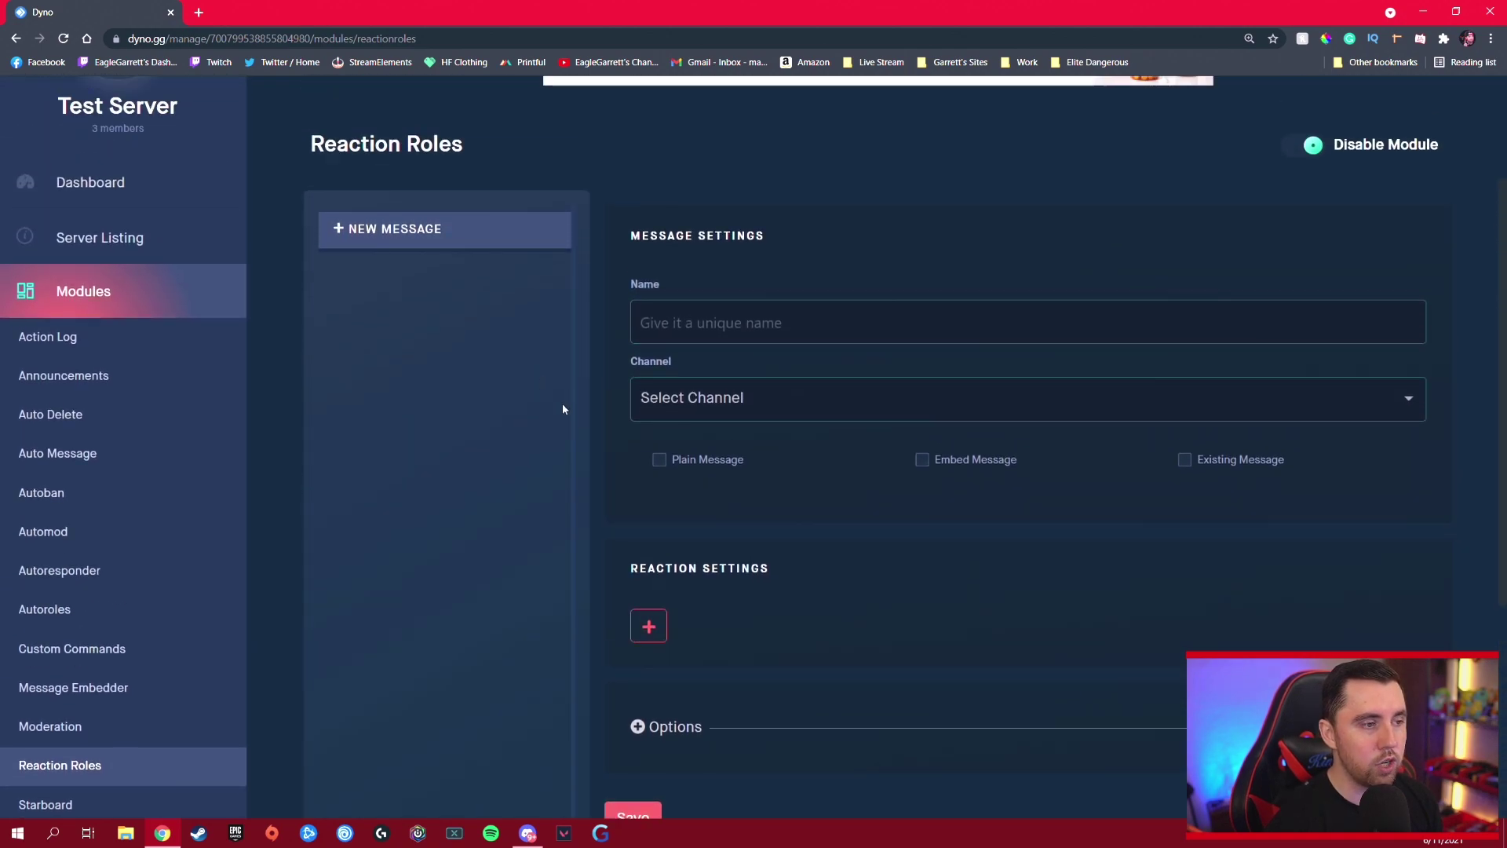
{"action": "scroll", "coordinate": [589, 362], "scroll_direction": "down", "scroll_amount": 2}
{"action": "scroll", "coordinate": [587, 361], "scroll_direction": "up", "scroll_amount": 1}
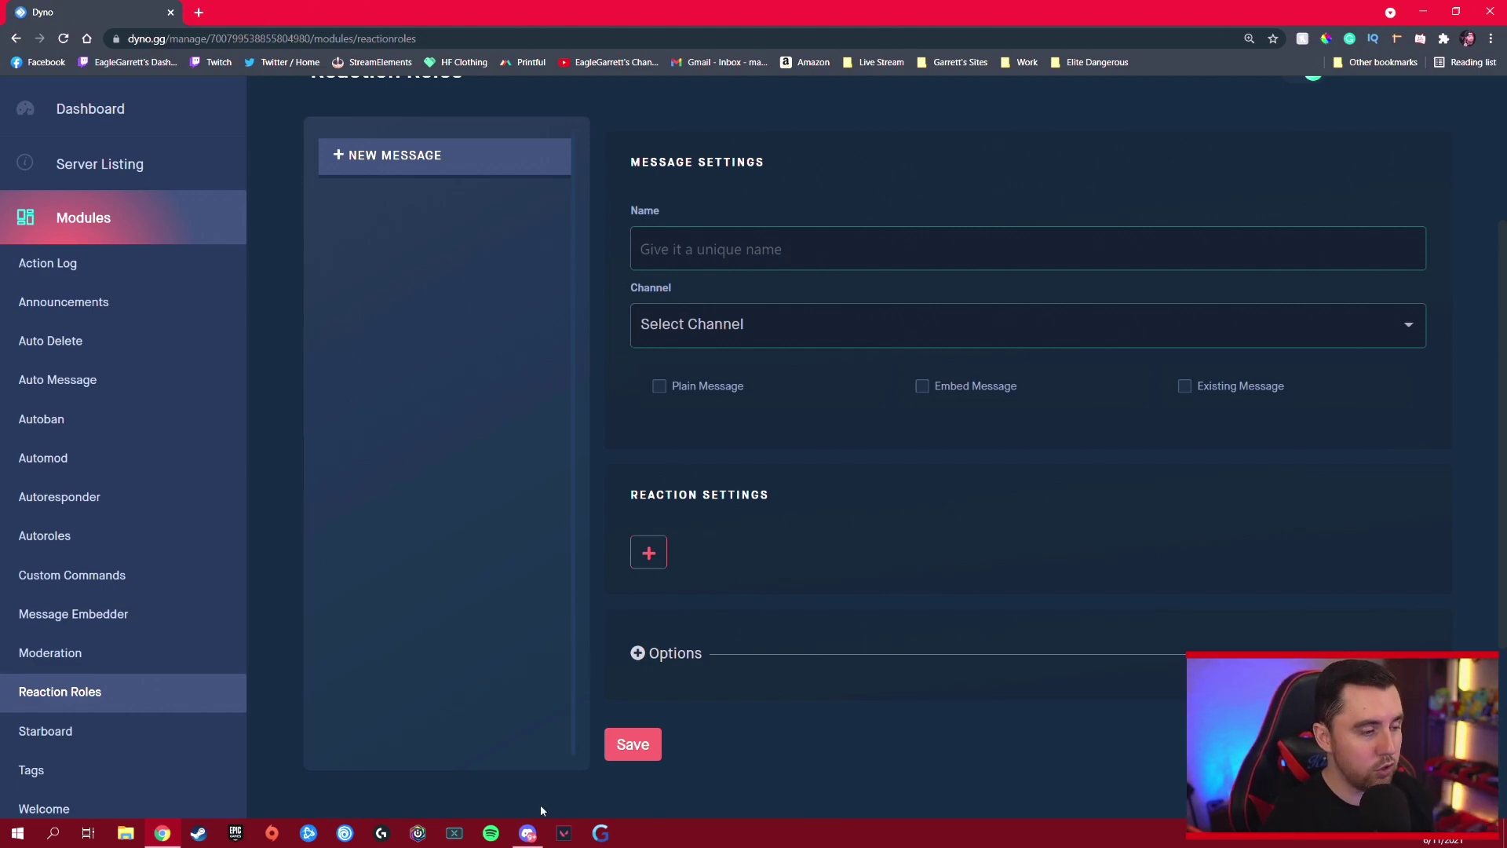
- Switch back to Discord and open Test Server's role settings to view the list of roles
{"action": "left_click", "coordinate": [528, 832]}
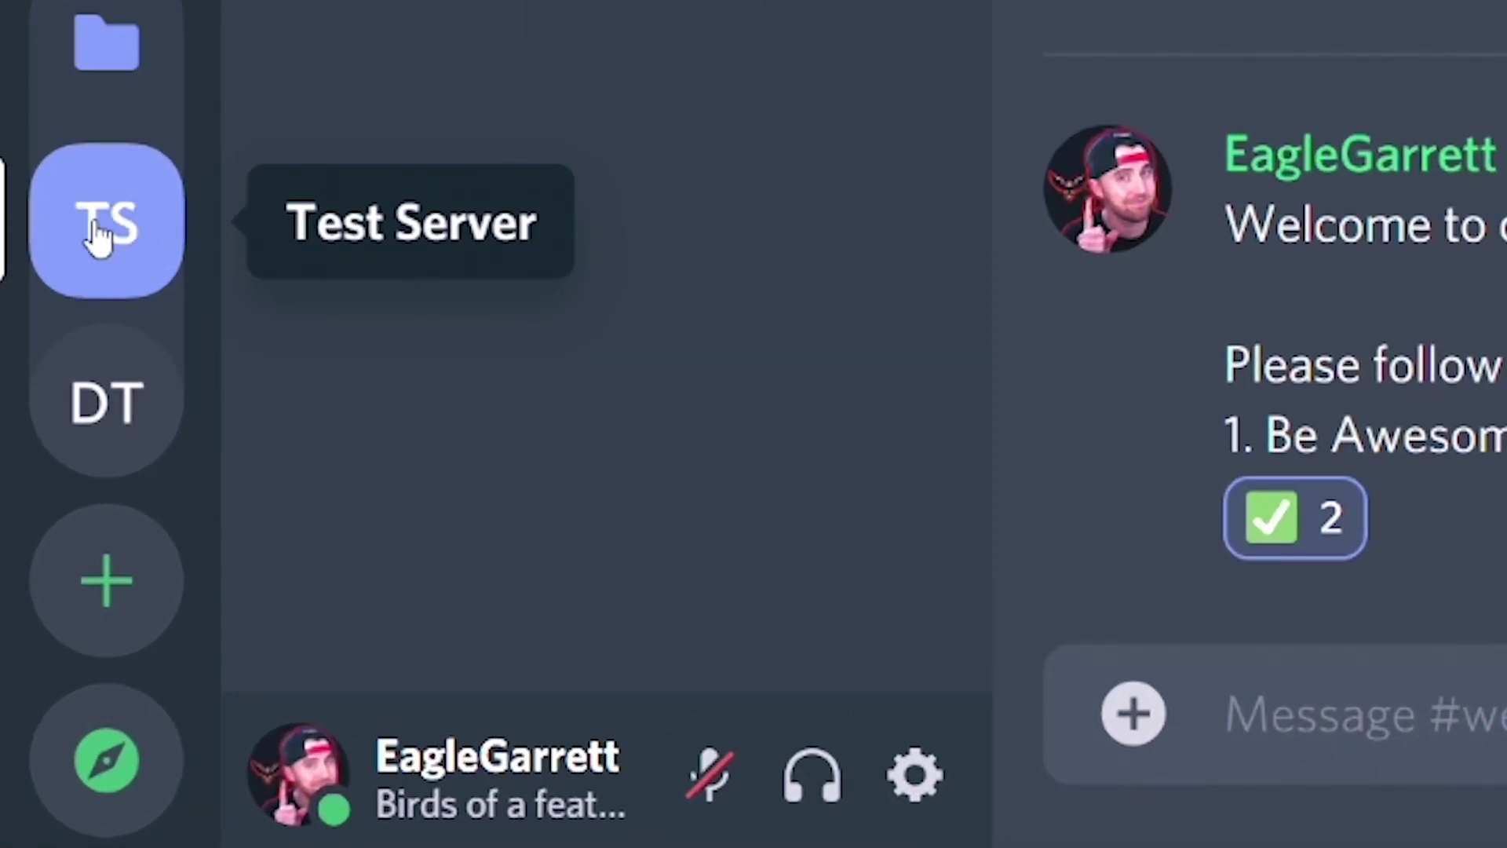
{"action": "right_click", "coordinate": [96, 228]}
{"action": "mouse_move", "coordinate": [321, 35]}
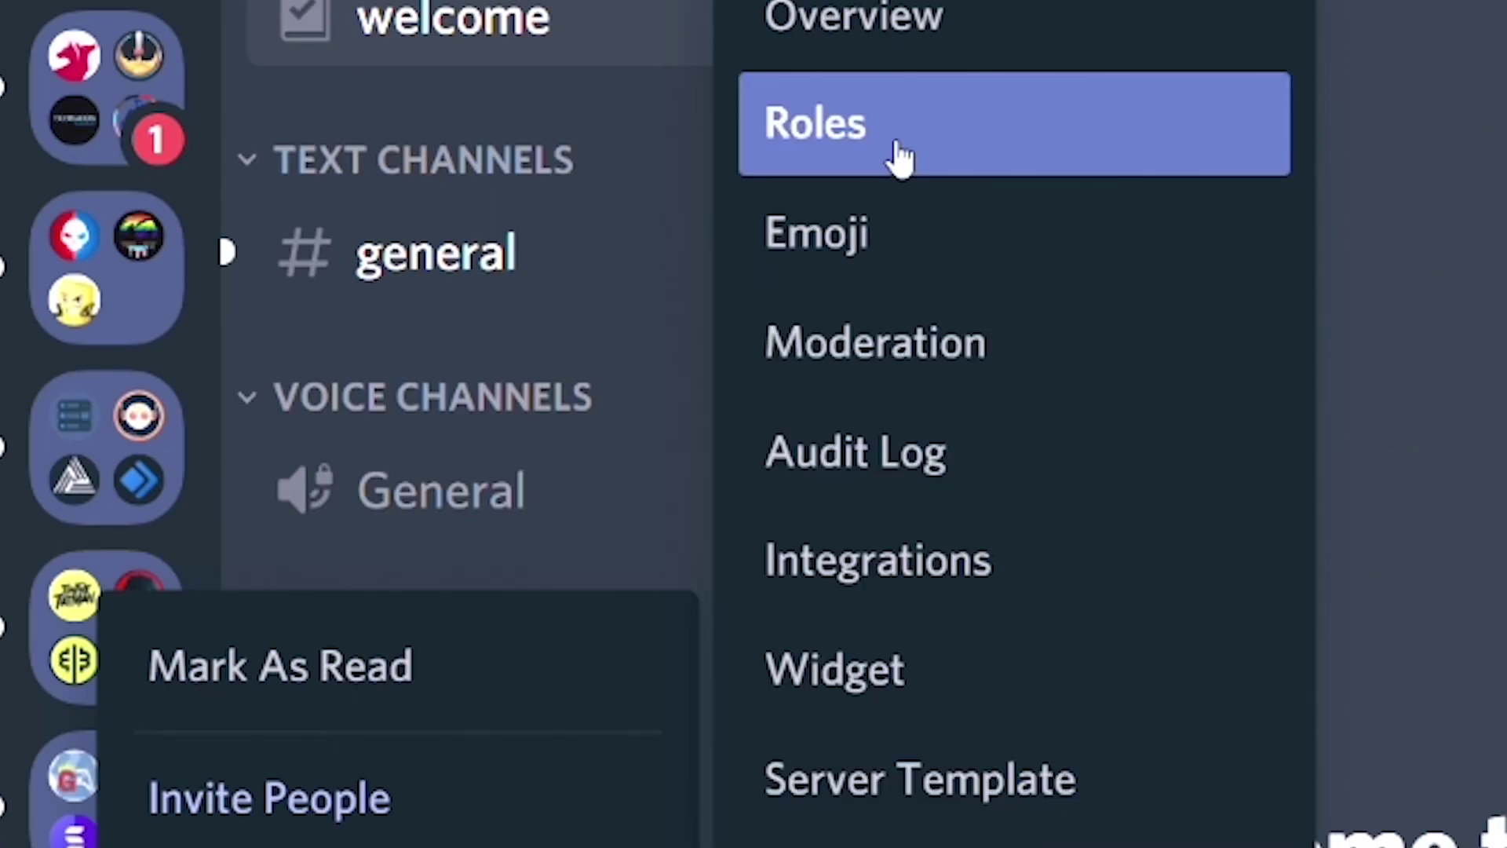
{"action": "left_click", "coordinate": [901, 157]}
{"action": "scroll", "coordinate": [787, 275], "scroll_direction": "down", "scroll_amount": 2}
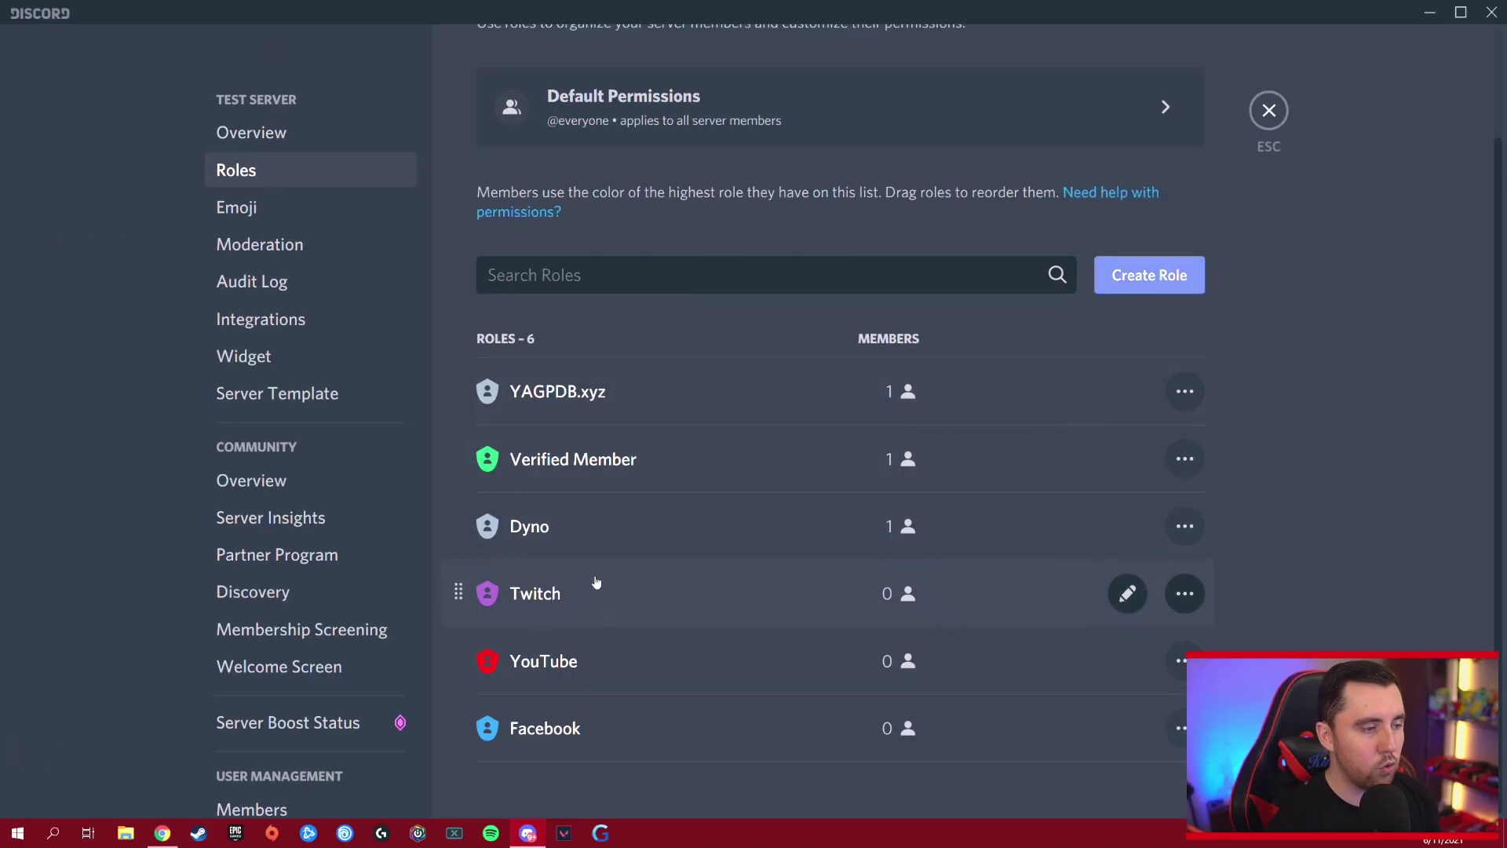
{"action": "left_click", "coordinate": [1120, 268]}
{"action": "left_click_drag", "start_coordinate": [620, 372], "coordinate": [512, 375]}
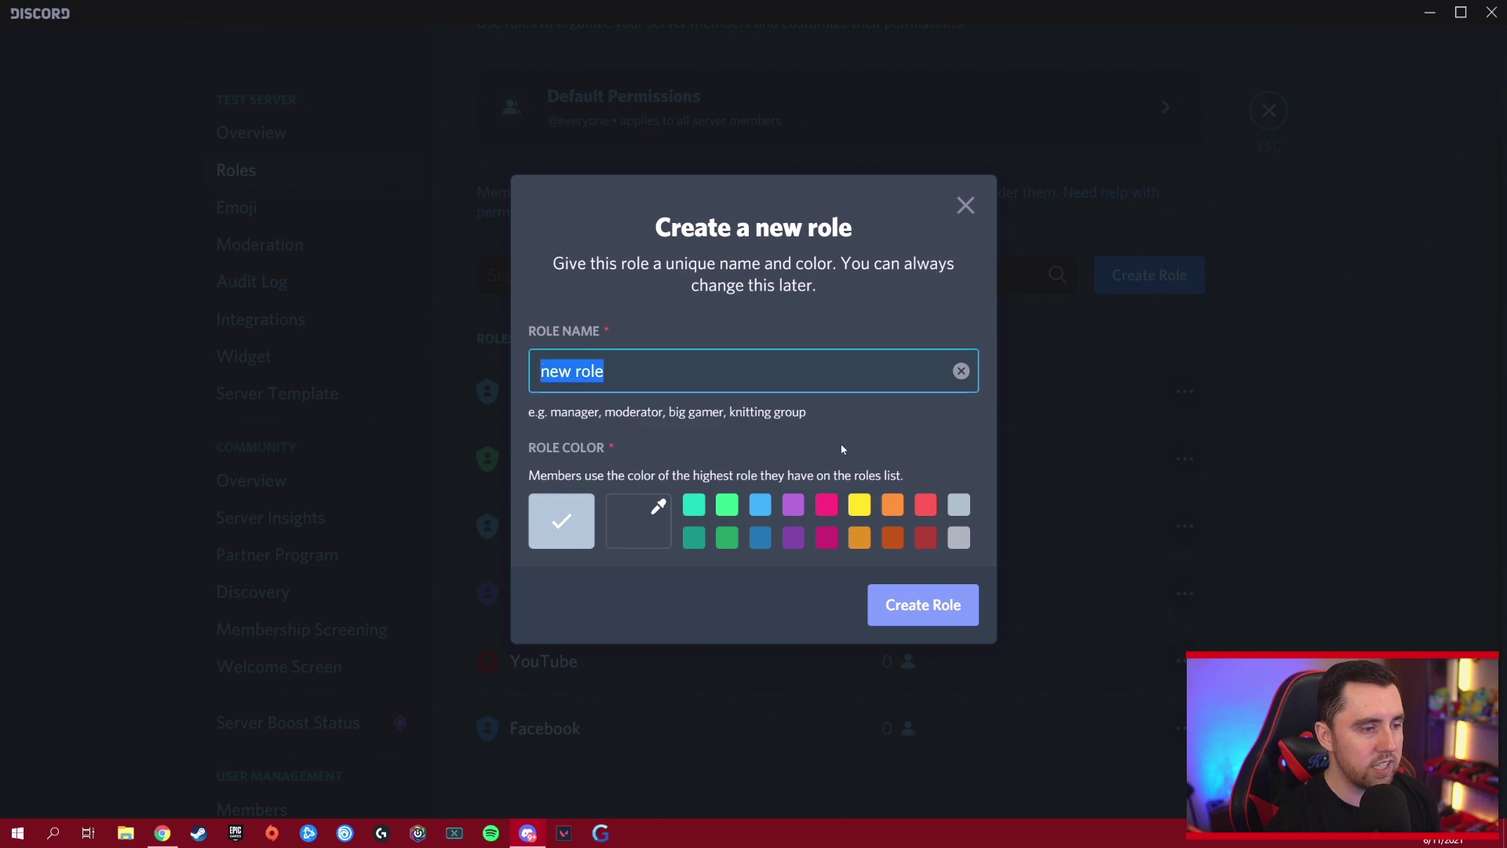
{"action": "left_click", "coordinate": [965, 206]}
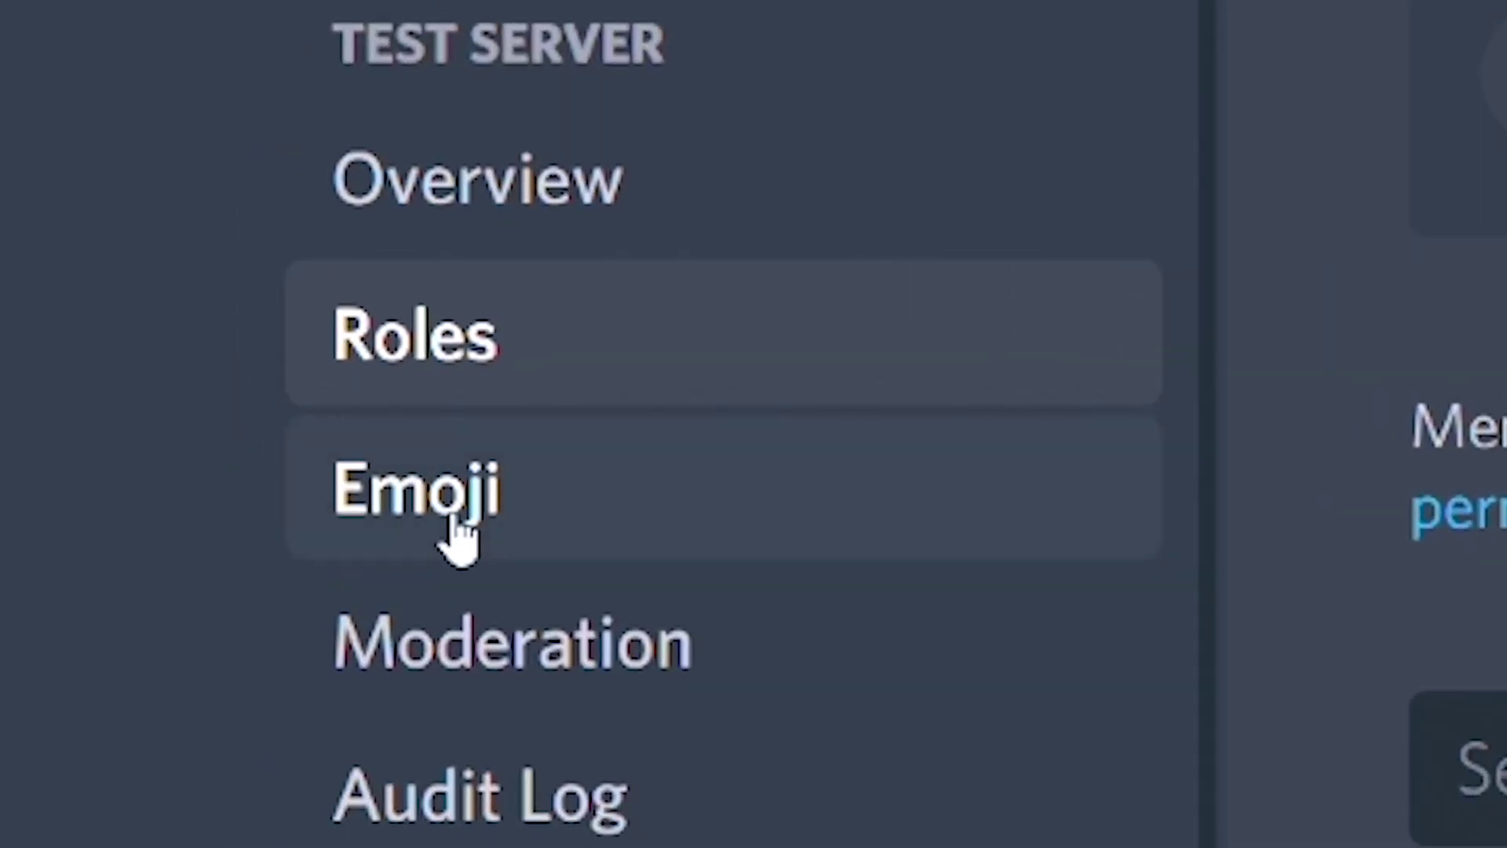
- View the custom emoji of Test Server and close the server settings
{"action": "left_click", "coordinate": [455, 522]}
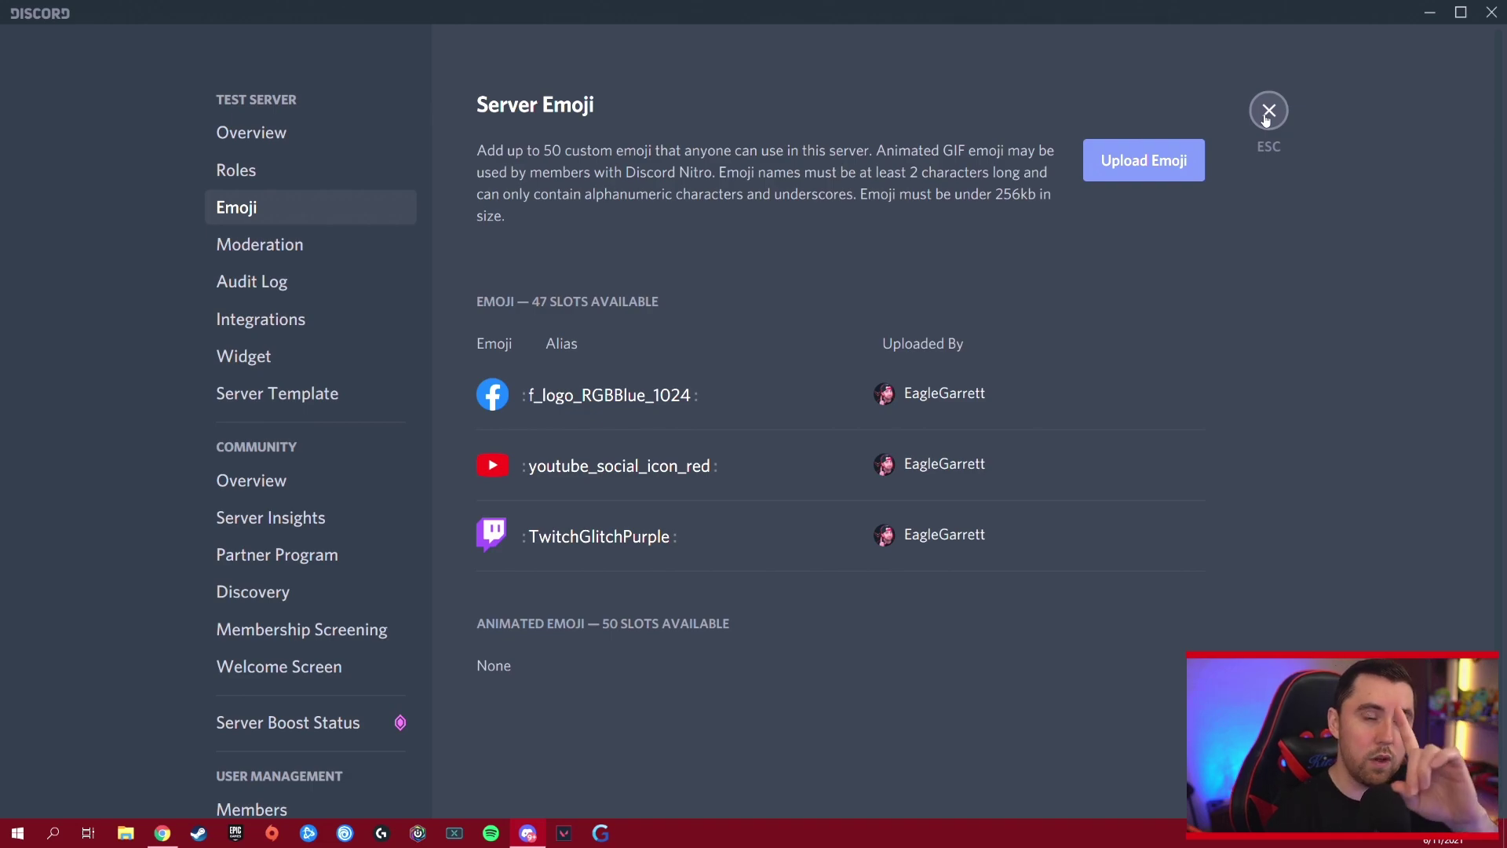
{"action": "left_click", "coordinate": [1269, 110]}
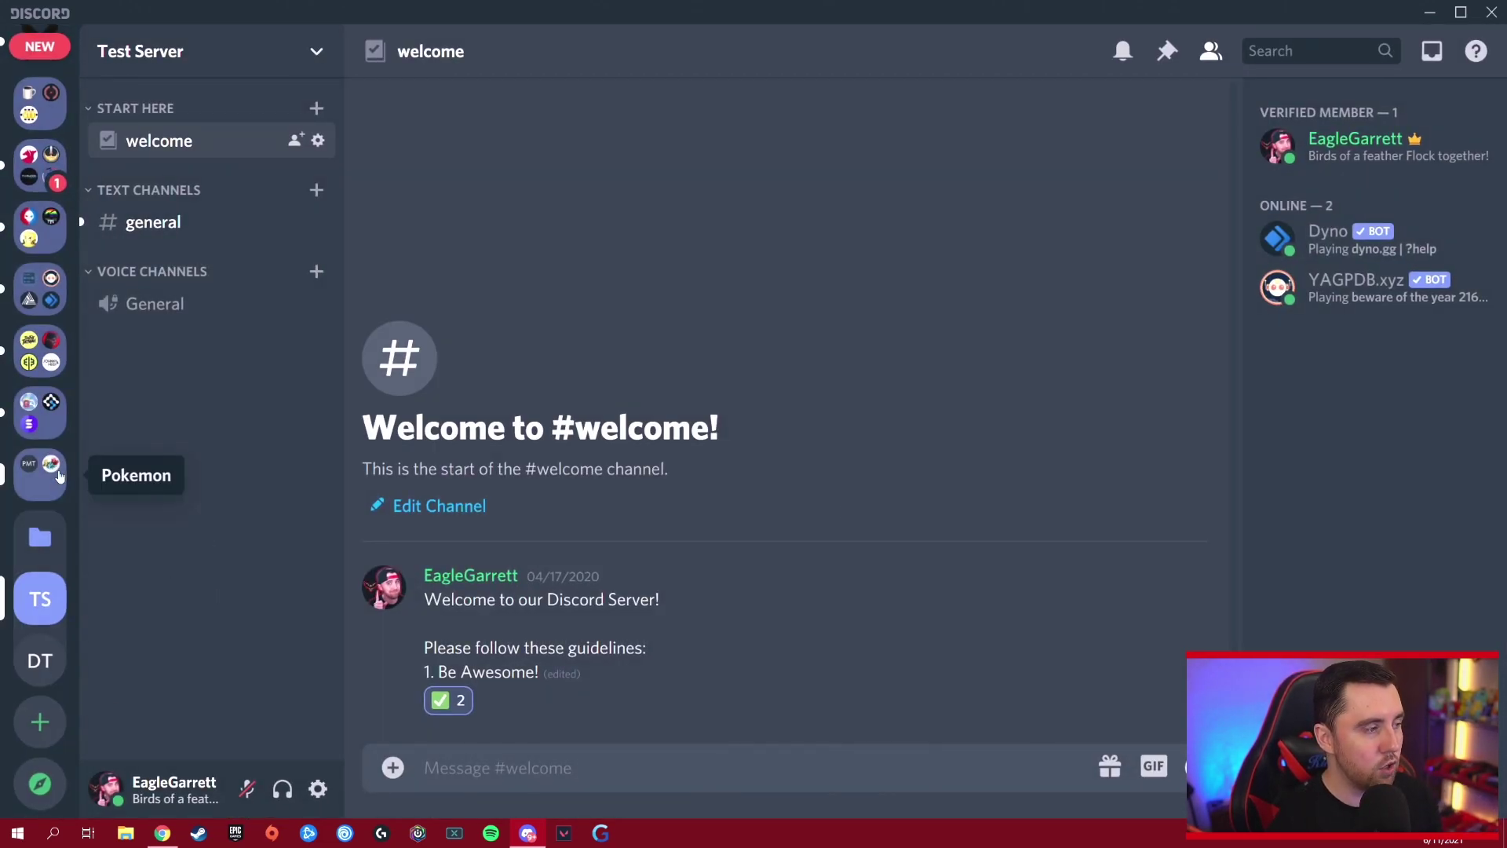
- Reopen the role settings of Test Server and view the order of the roles
{"action": "right_click", "coordinate": [44, 601]}
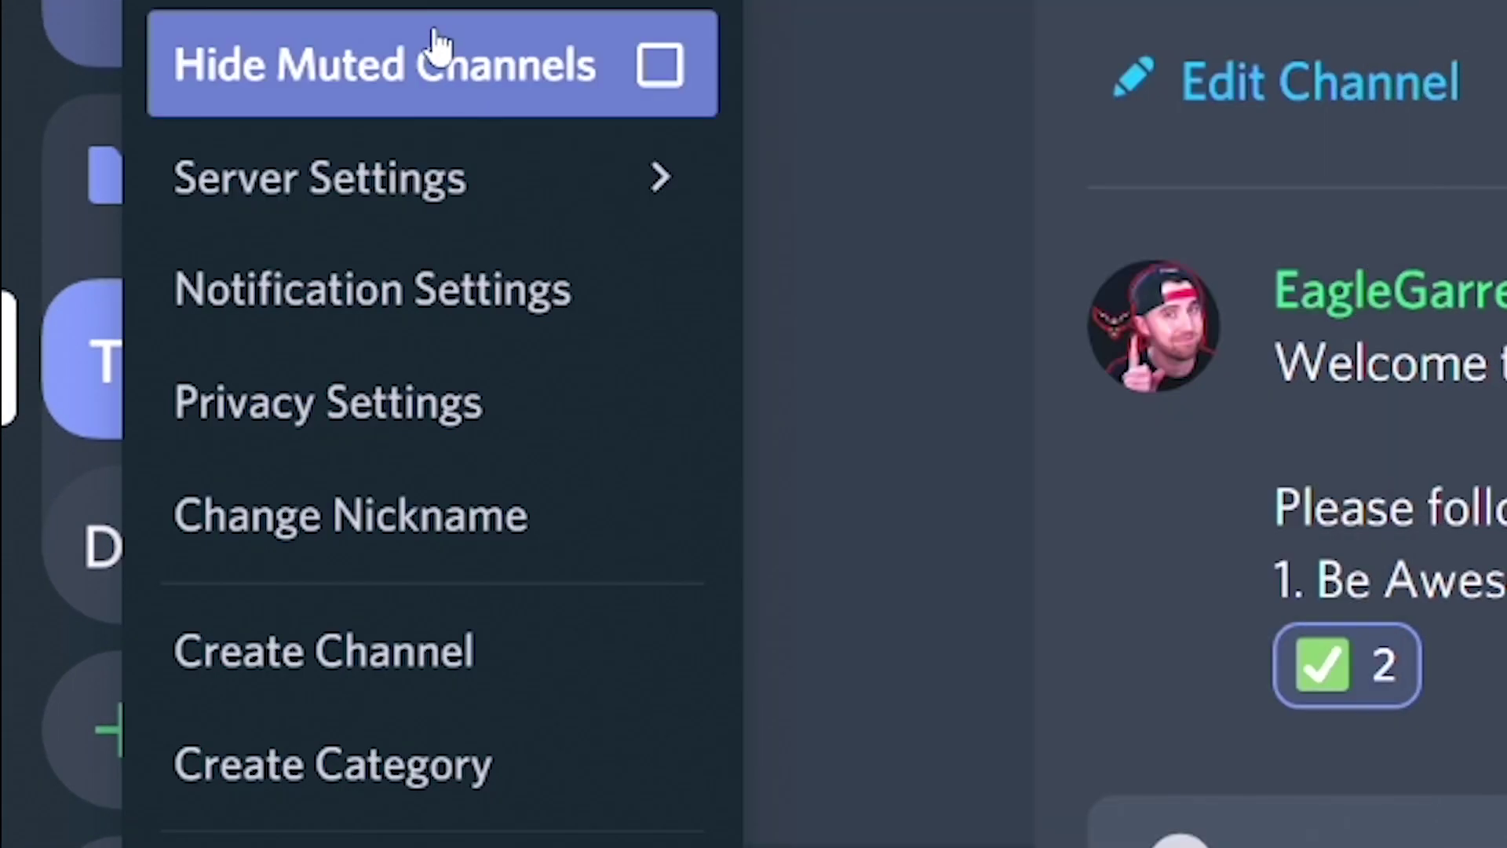
{"action": "mouse_move", "coordinate": [424, 201]}
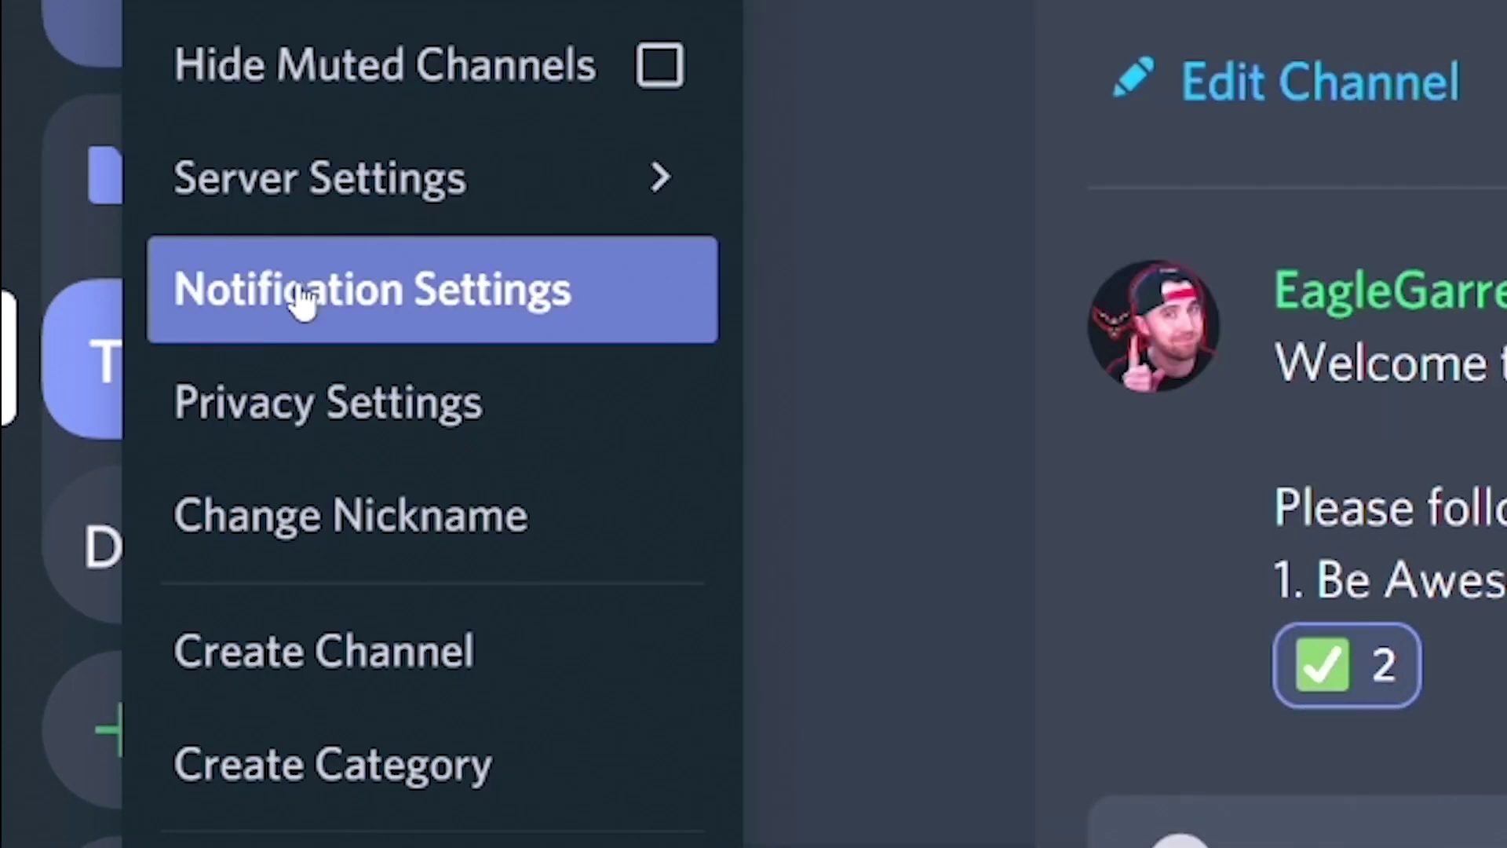
{"action": "mouse_move", "coordinate": [471, 208]}
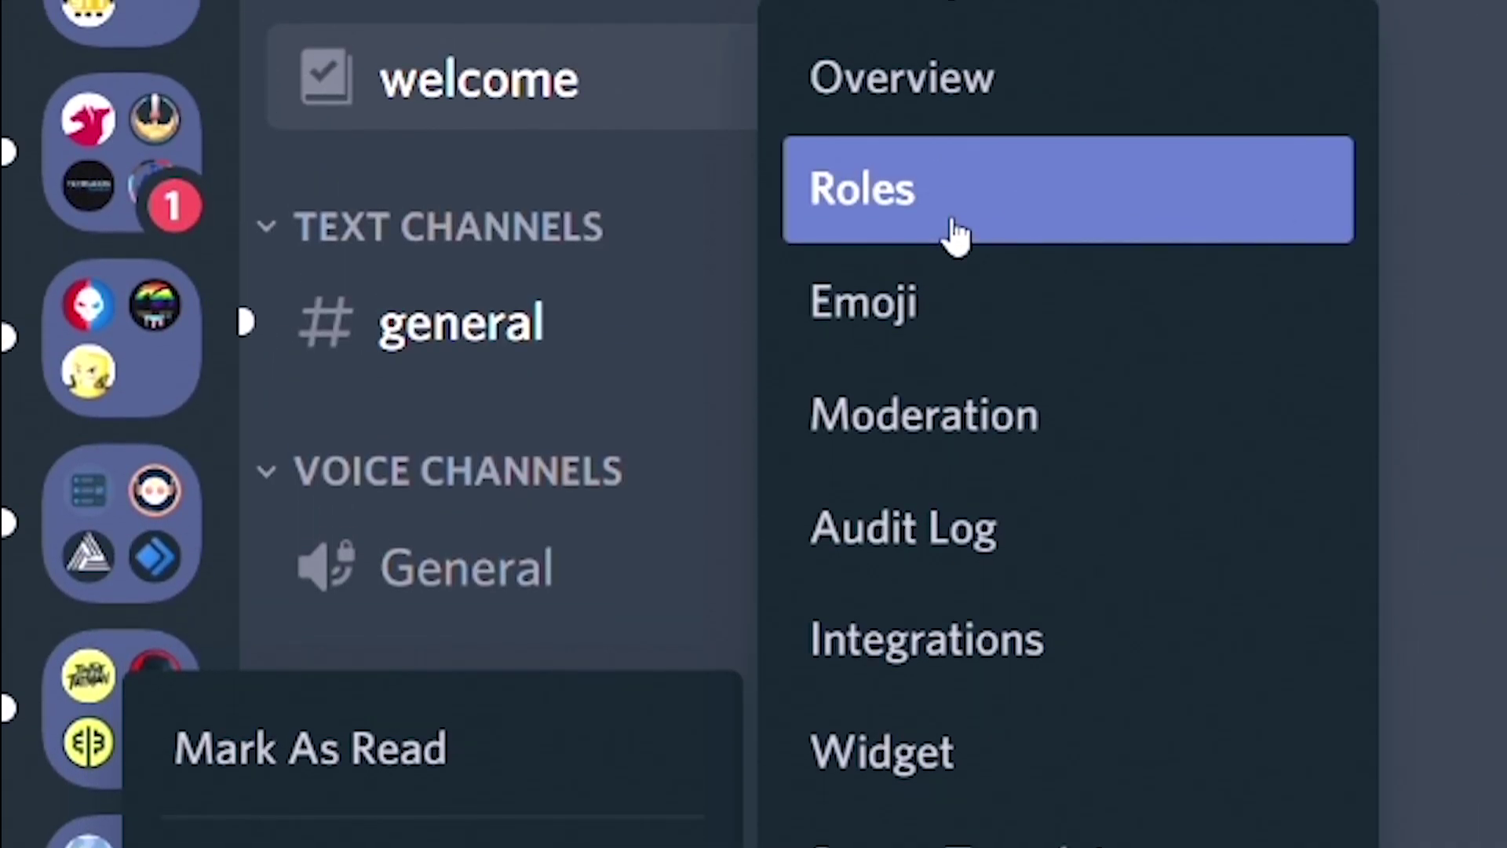
{"action": "left_click", "coordinate": [952, 94]}
{"action": "scroll", "coordinate": [604, 387], "scroll_direction": "down", "scroll_amount": 2}
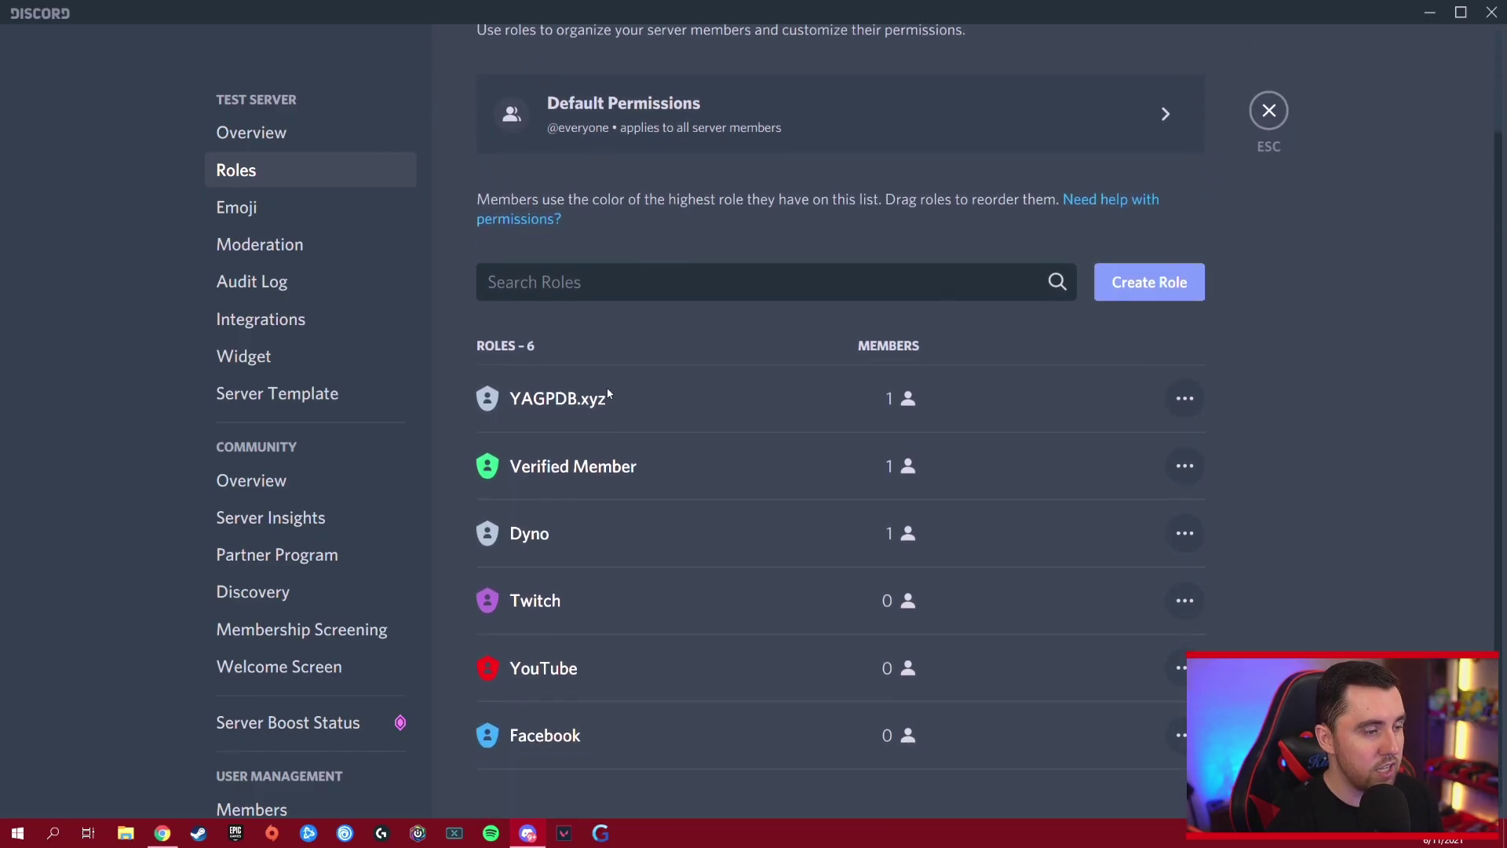
- Review the permissions of the Dyno role and leave the server settings
{"action": "left_click", "coordinate": [656, 532]}
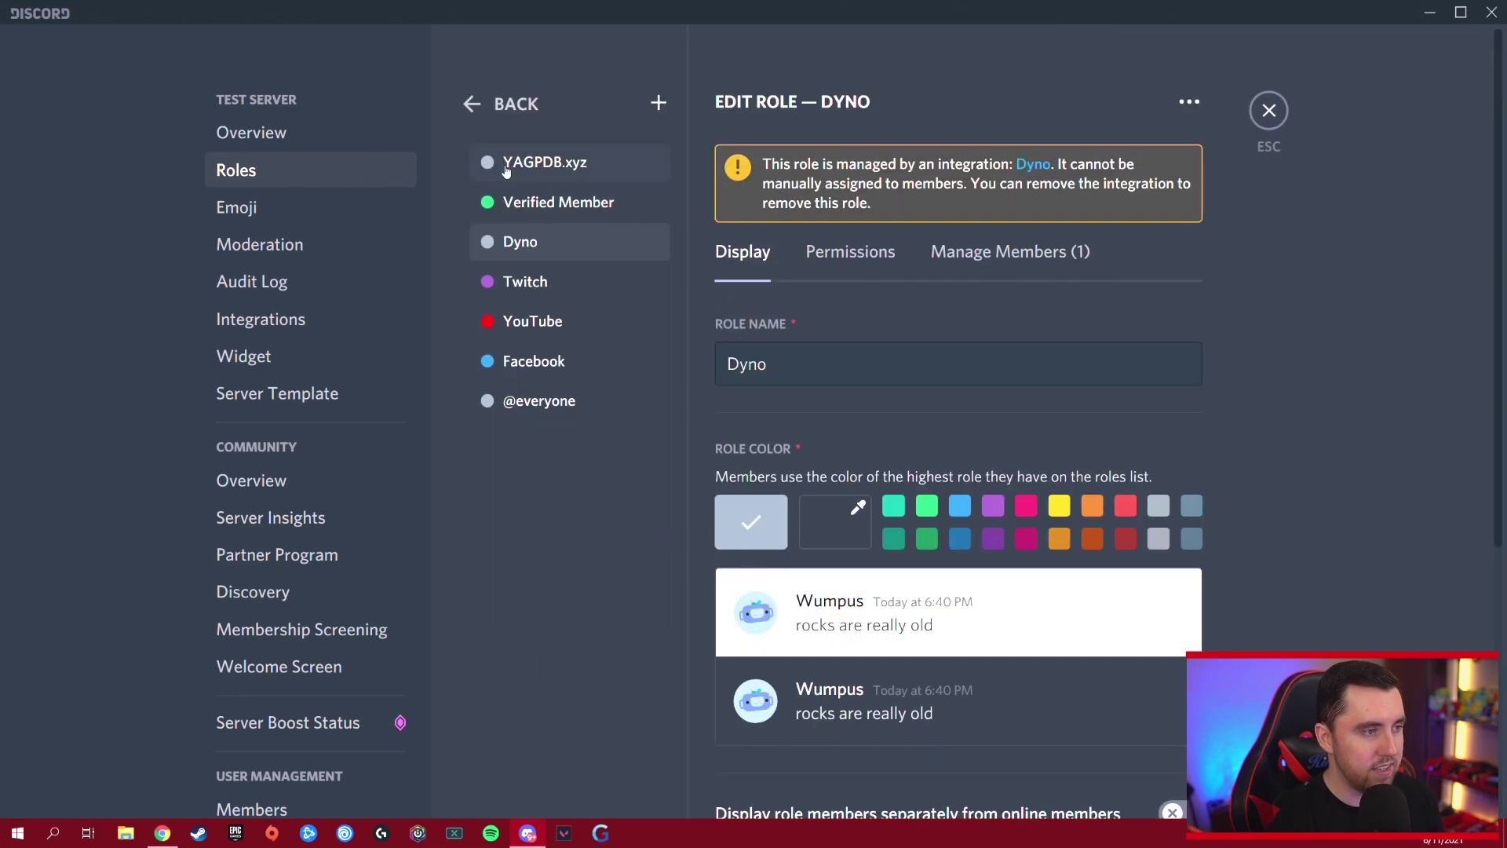
{"action": "left_click", "coordinate": [850, 251]}
{"action": "scroll", "coordinate": [903, 479], "scroll_direction": "down", "scroll_amount": 7}
{"action": "scroll", "coordinate": [915, 468], "scroll_direction": "down", "scroll_amount": 12}
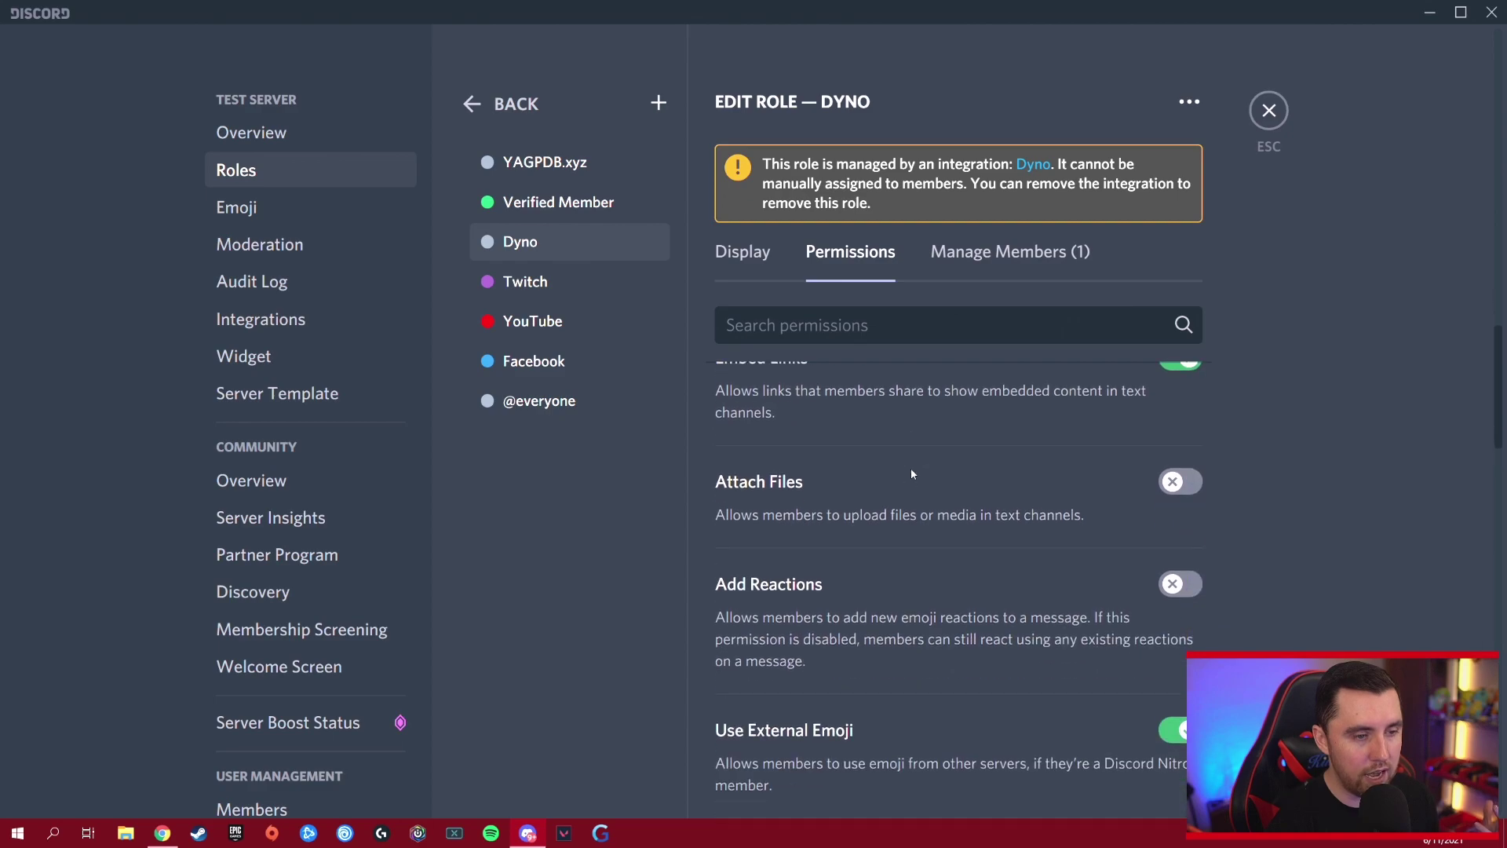
{"action": "scroll", "coordinate": [910, 469], "scroll_direction": "up", "scroll_amount": 8}
{"action": "scroll", "coordinate": [910, 469], "scroll_direction": "up", "scroll_amount": 12}
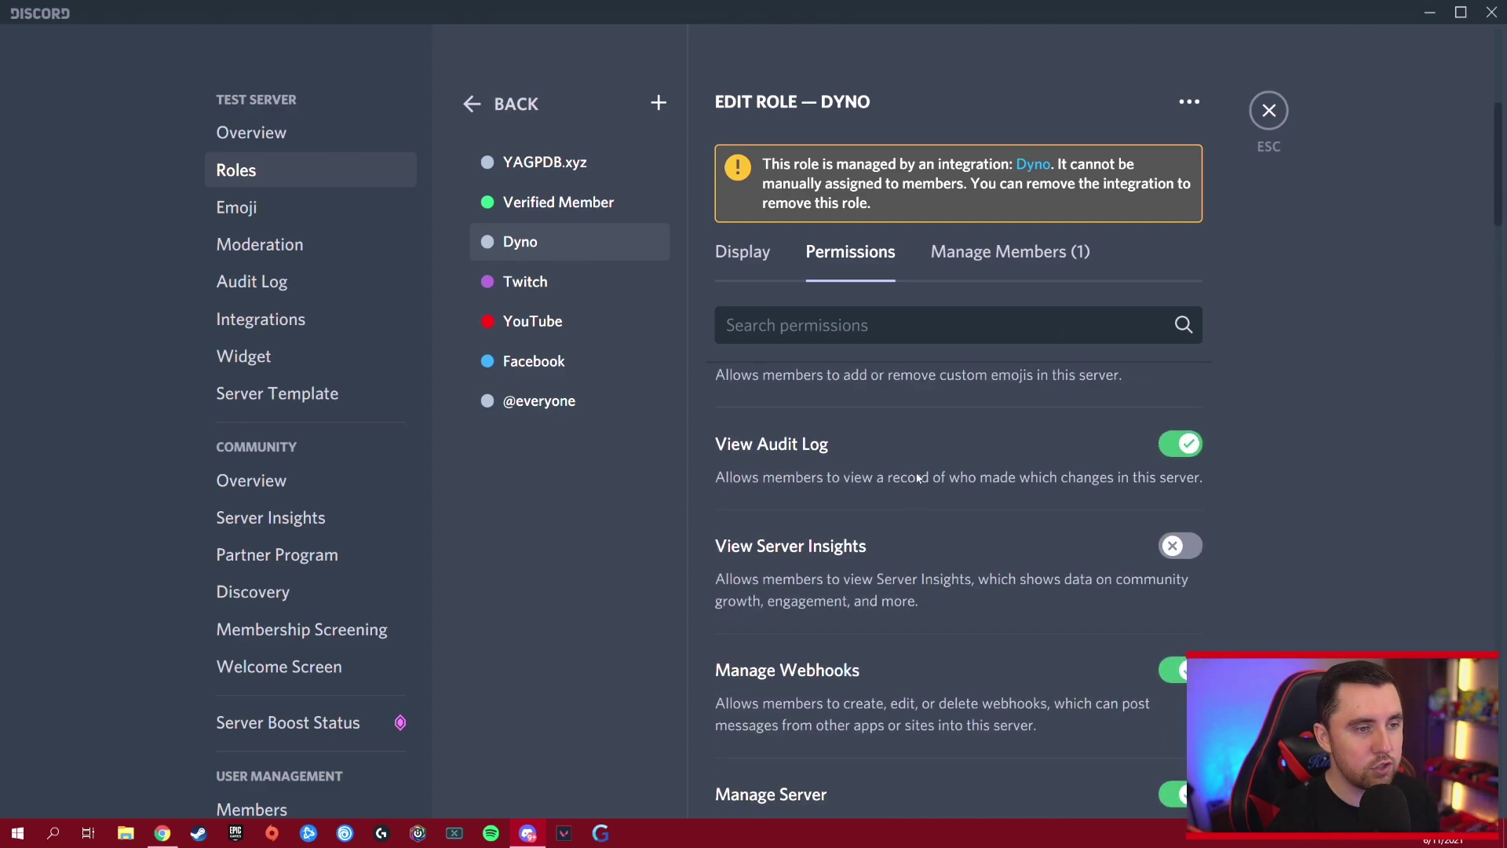
{"action": "left_click", "coordinate": [1281, 114]}
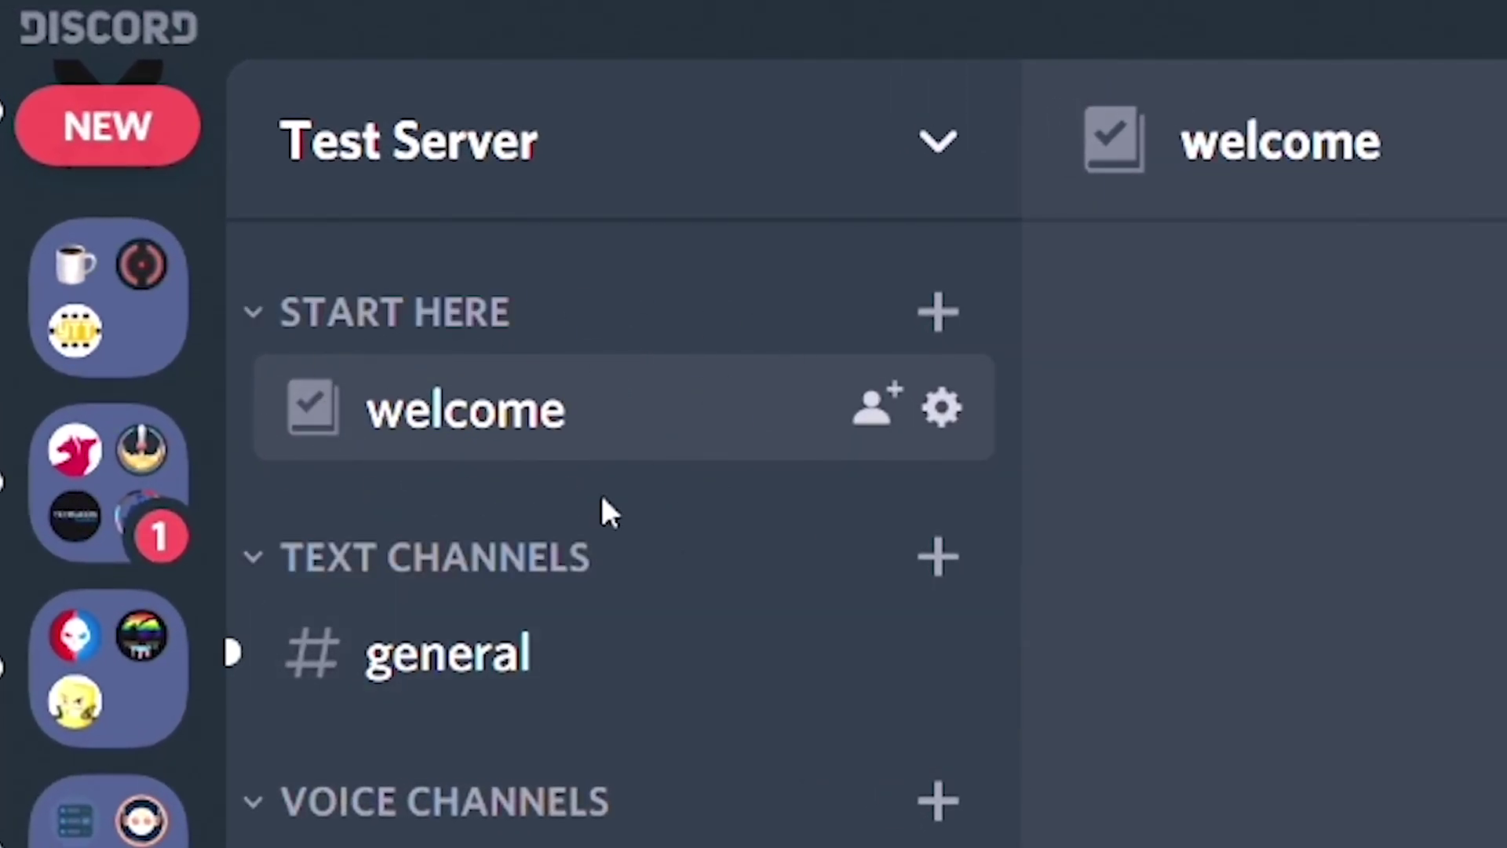
- View the permissions of the Start Here category and close its settings
{"action": "right_click", "coordinate": [430, 318]}
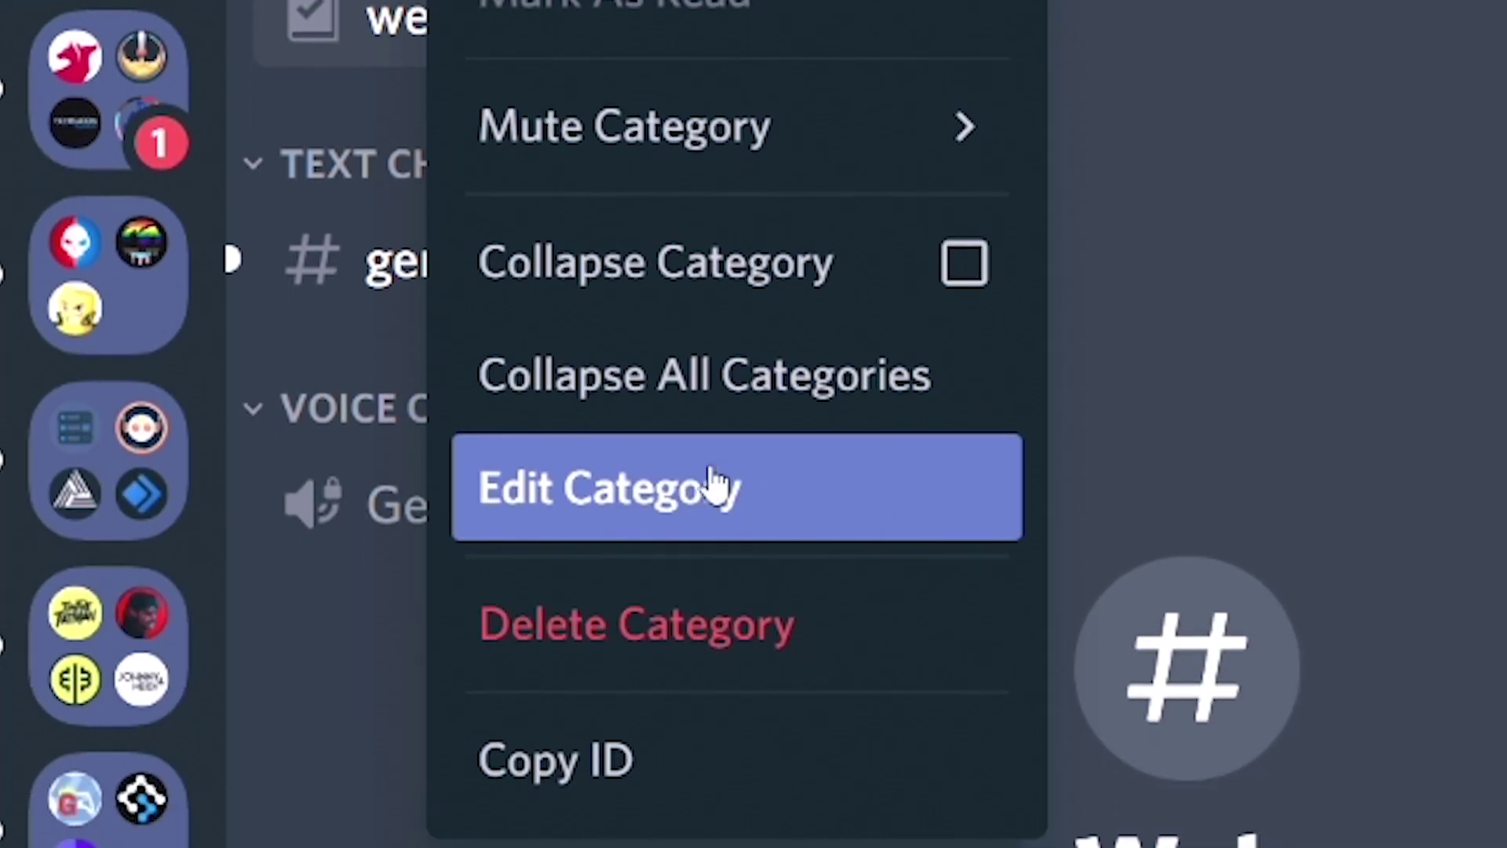
{"action": "left_click", "coordinate": [710, 483]}
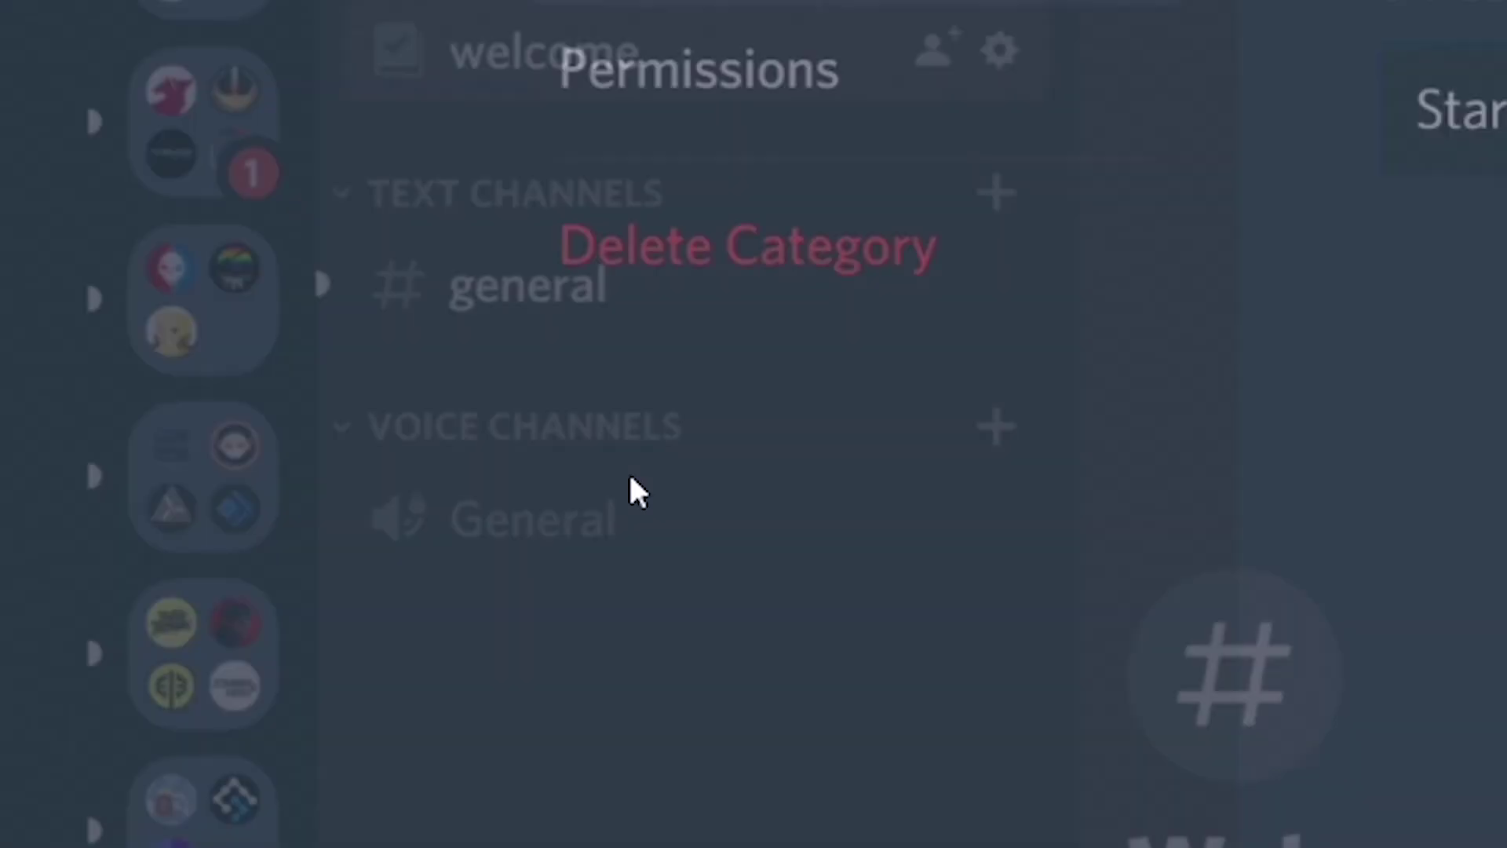
{"action": "left_click", "coordinate": [699, 75]}
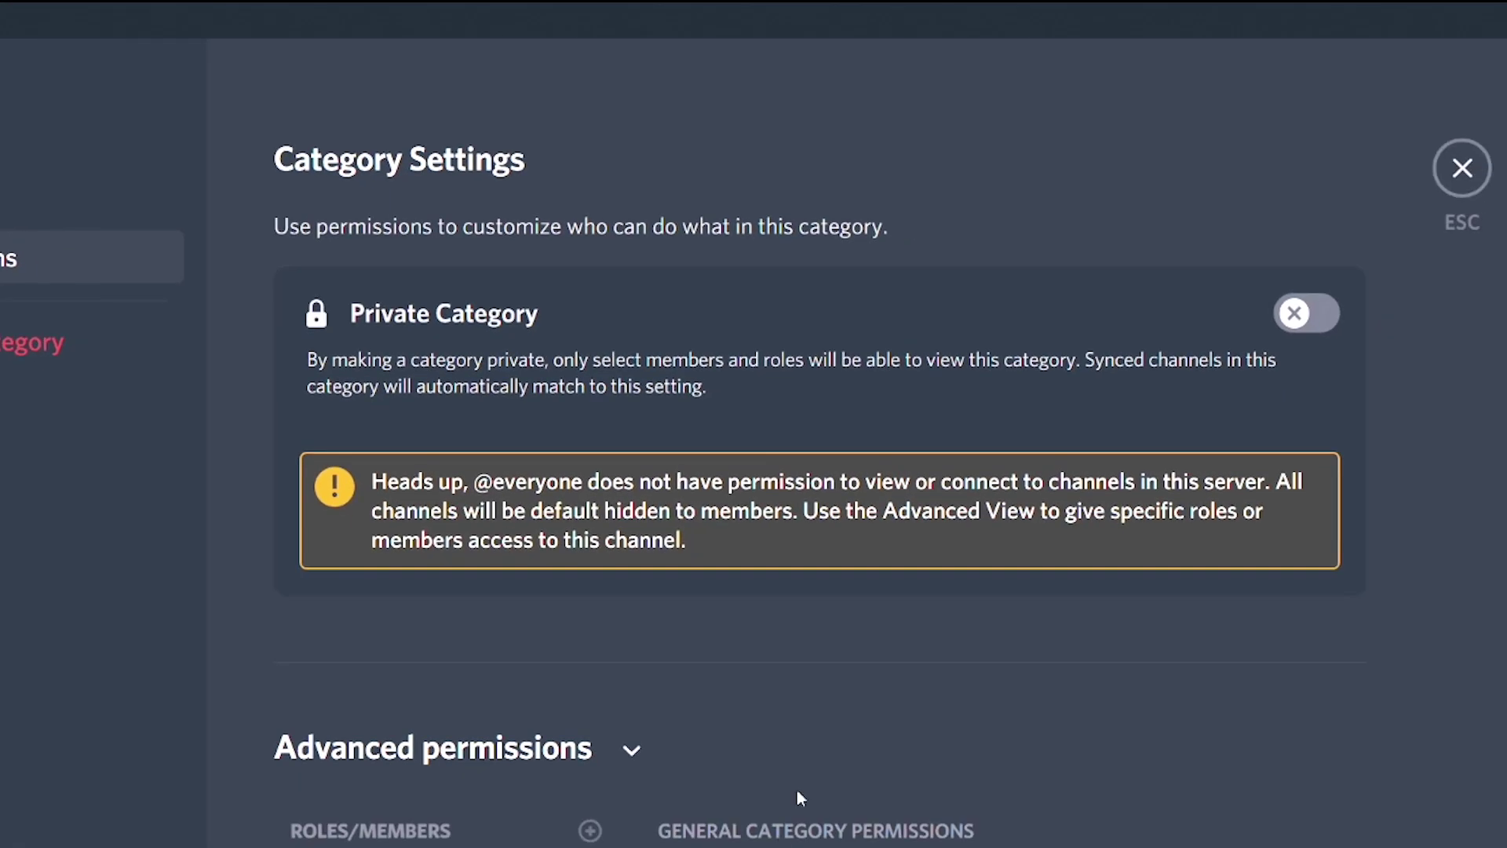
{"action": "left_click", "coordinate": [1464, 168]}
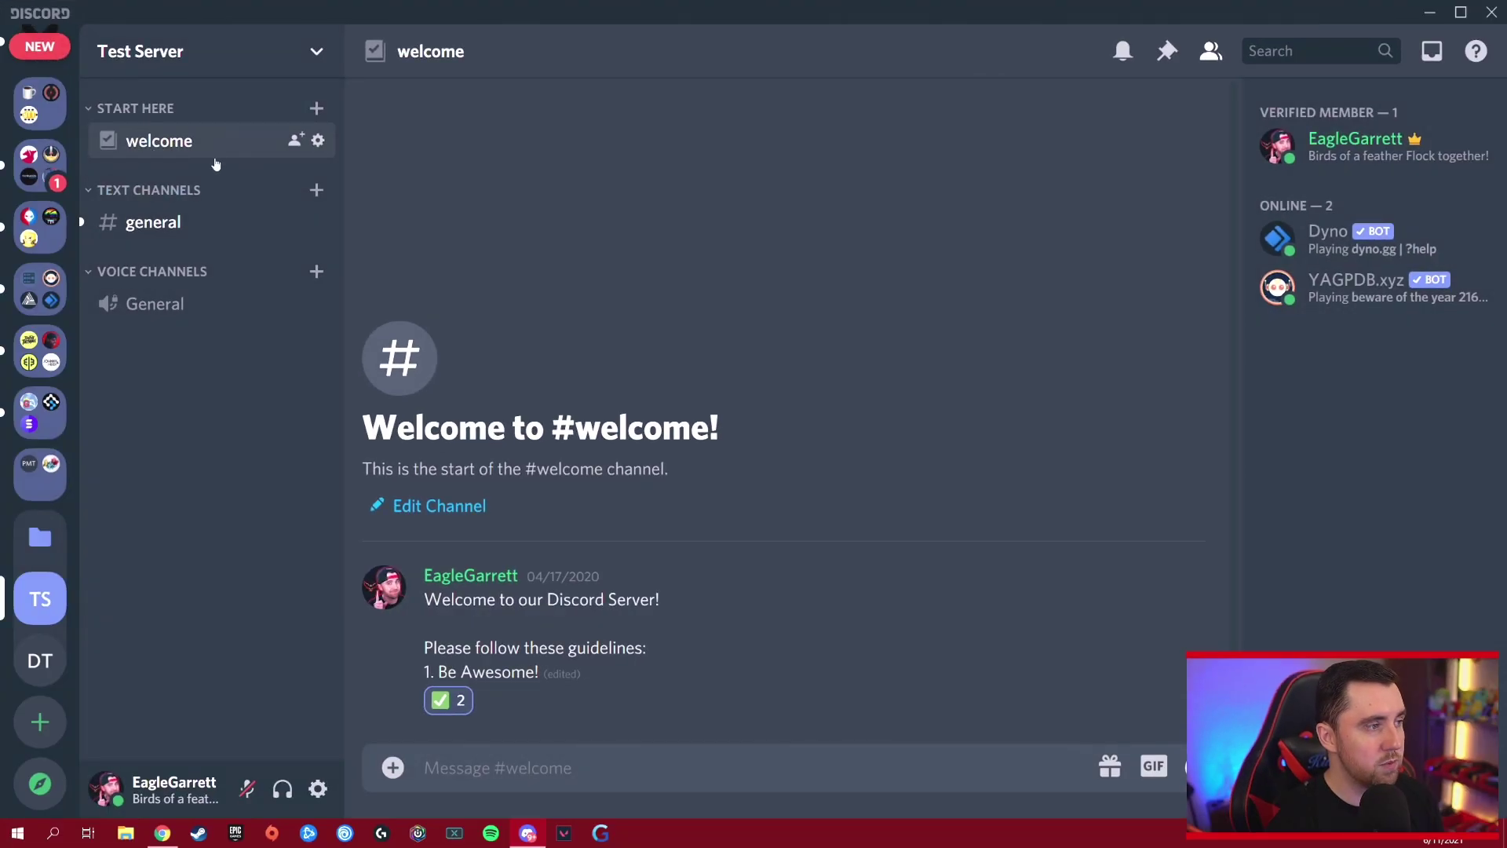
{"action": "left_click", "coordinate": [318, 140]}
{"action": "left_click", "coordinate": [288, 181]}
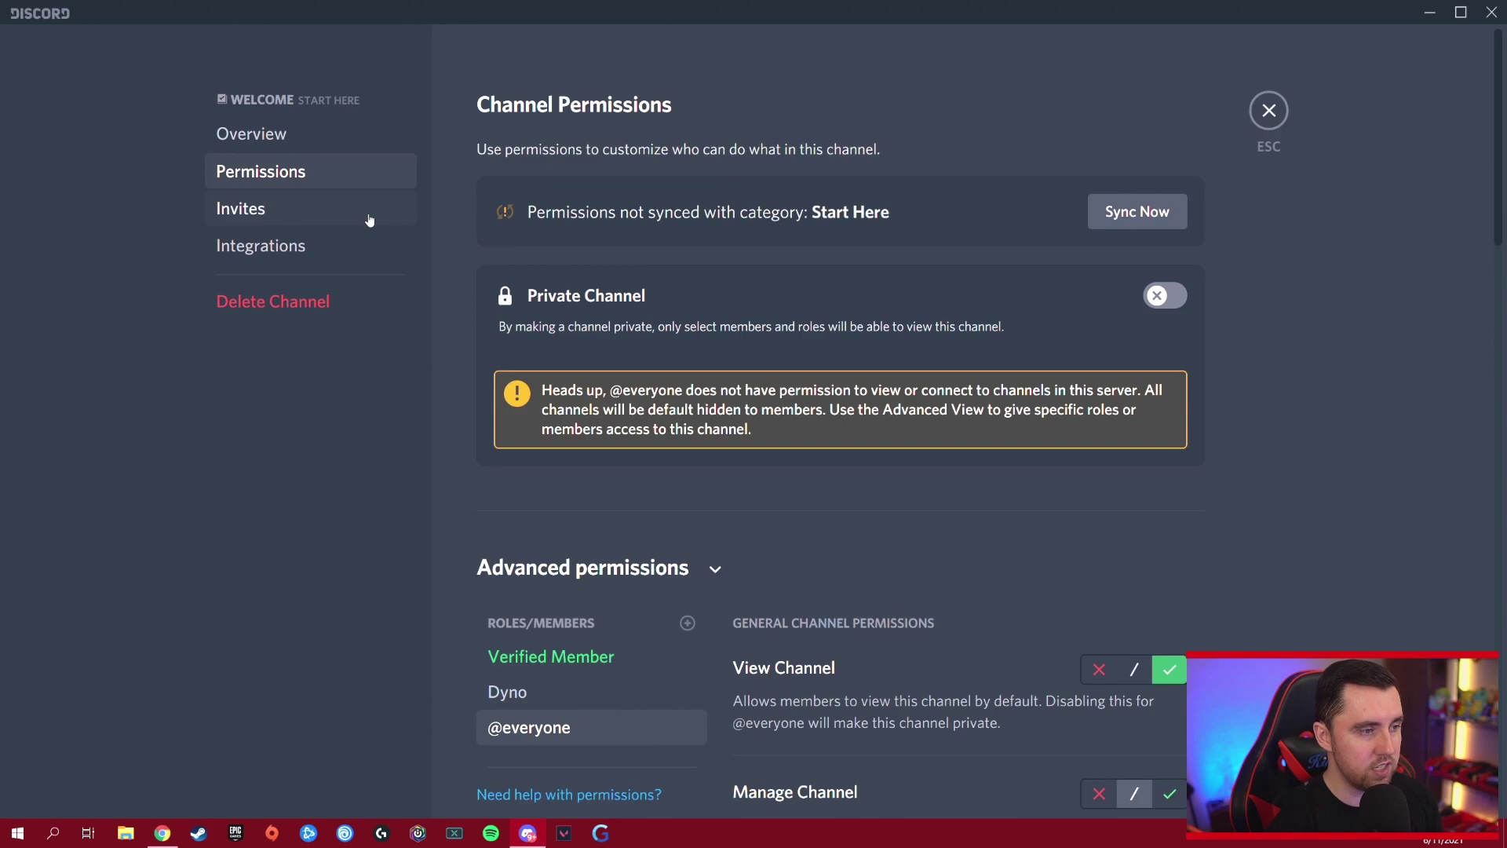
{"action": "scroll", "coordinate": [803, 311], "scroll_direction": "down", "scroll_amount": 1}
{"action": "scroll", "coordinate": [803, 311], "scroll_direction": "down", "scroll_amount": 5}
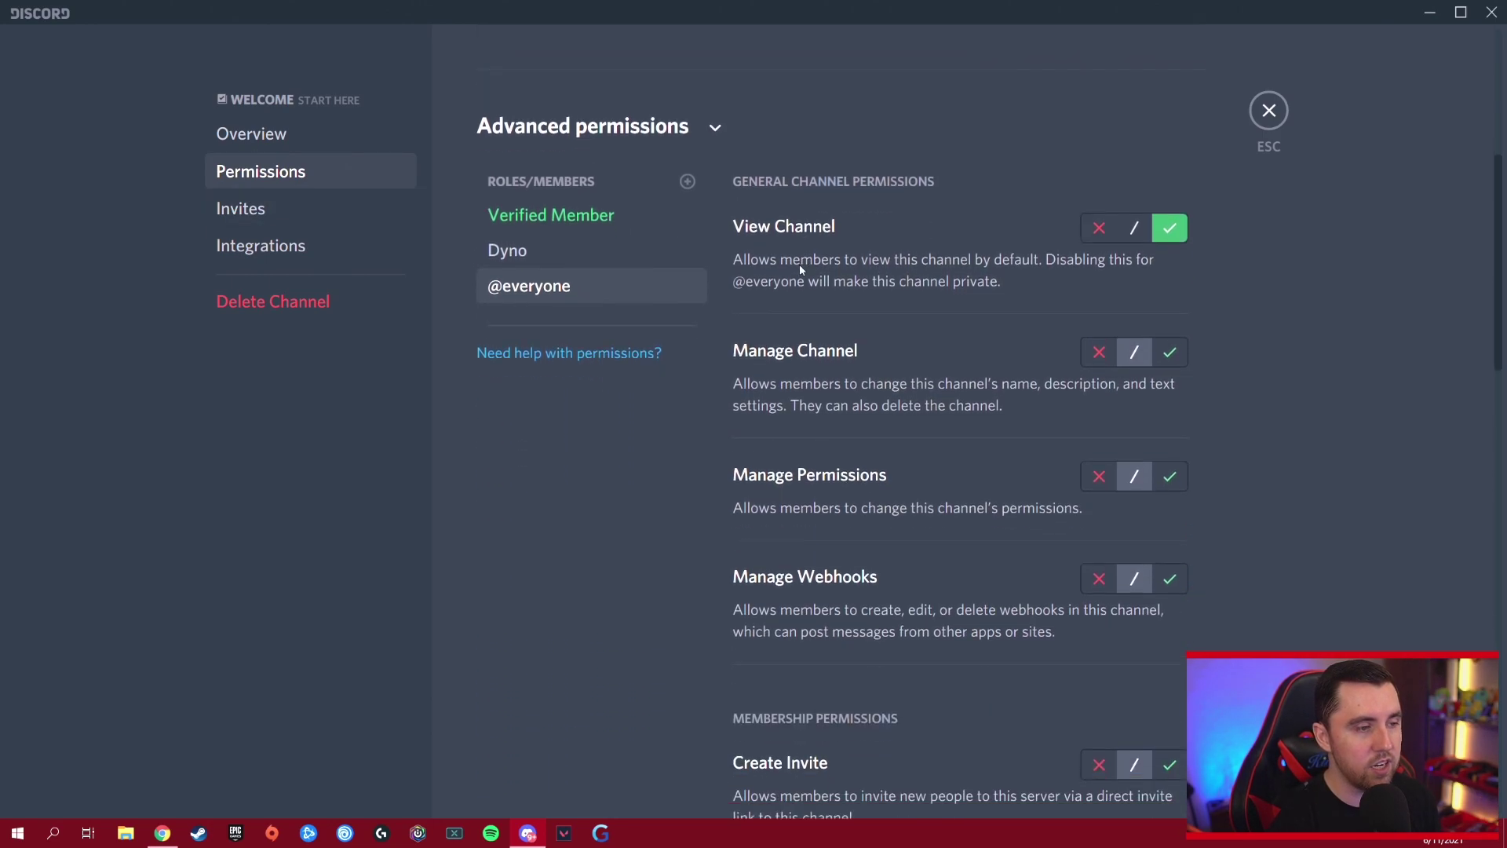
{"action": "scroll", "coordinate": [675, 239], "scroll_direction": "up", "scroll_amount": 1}
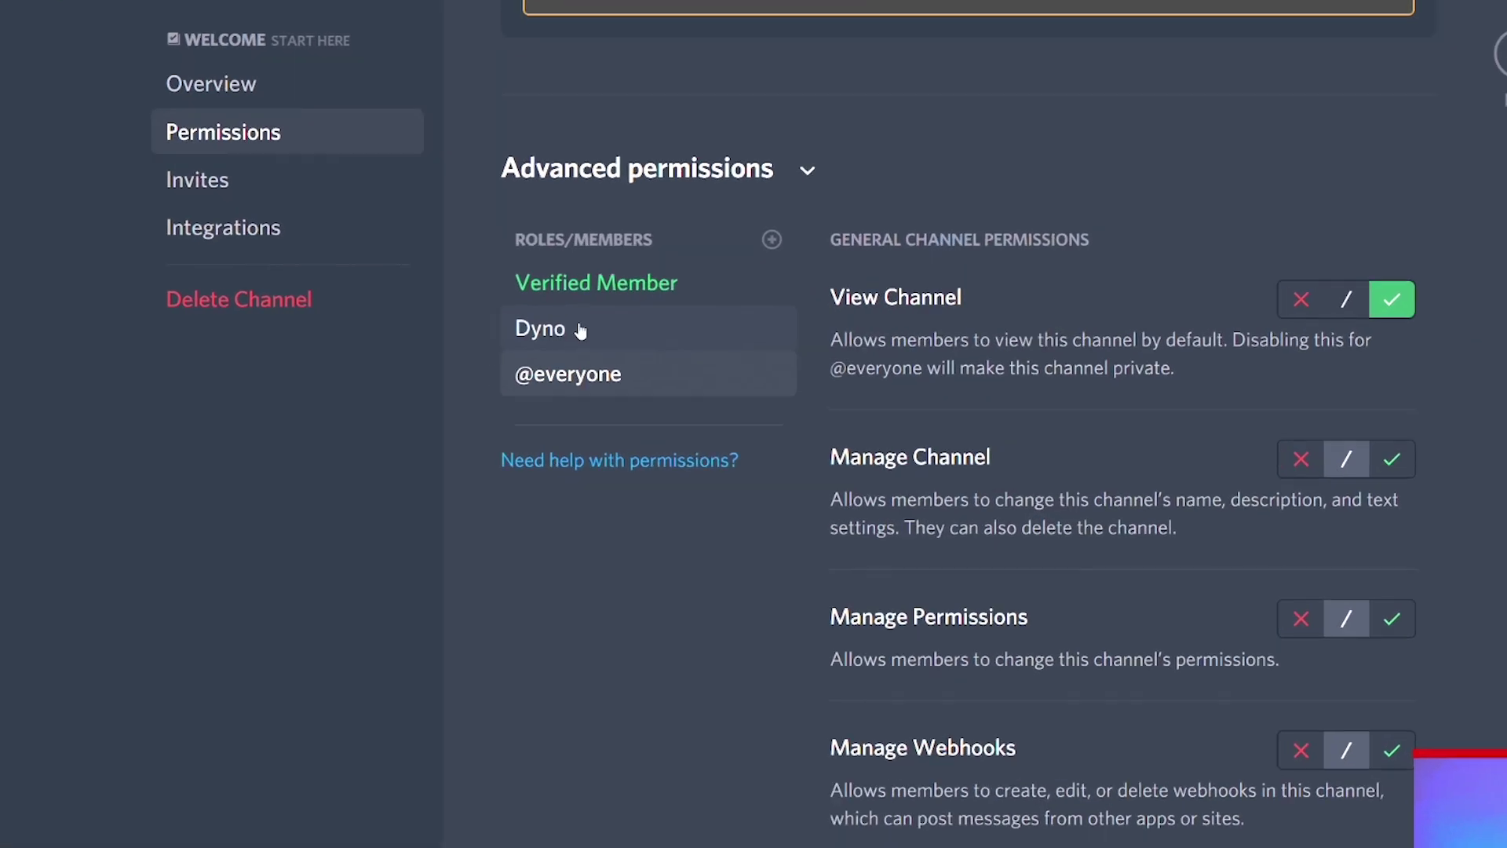
- Select the Dyno role in the welcome channel's advanced permissions and view which roles and members can be added
{"action": "left_click", "coordinate": [581, 330]}
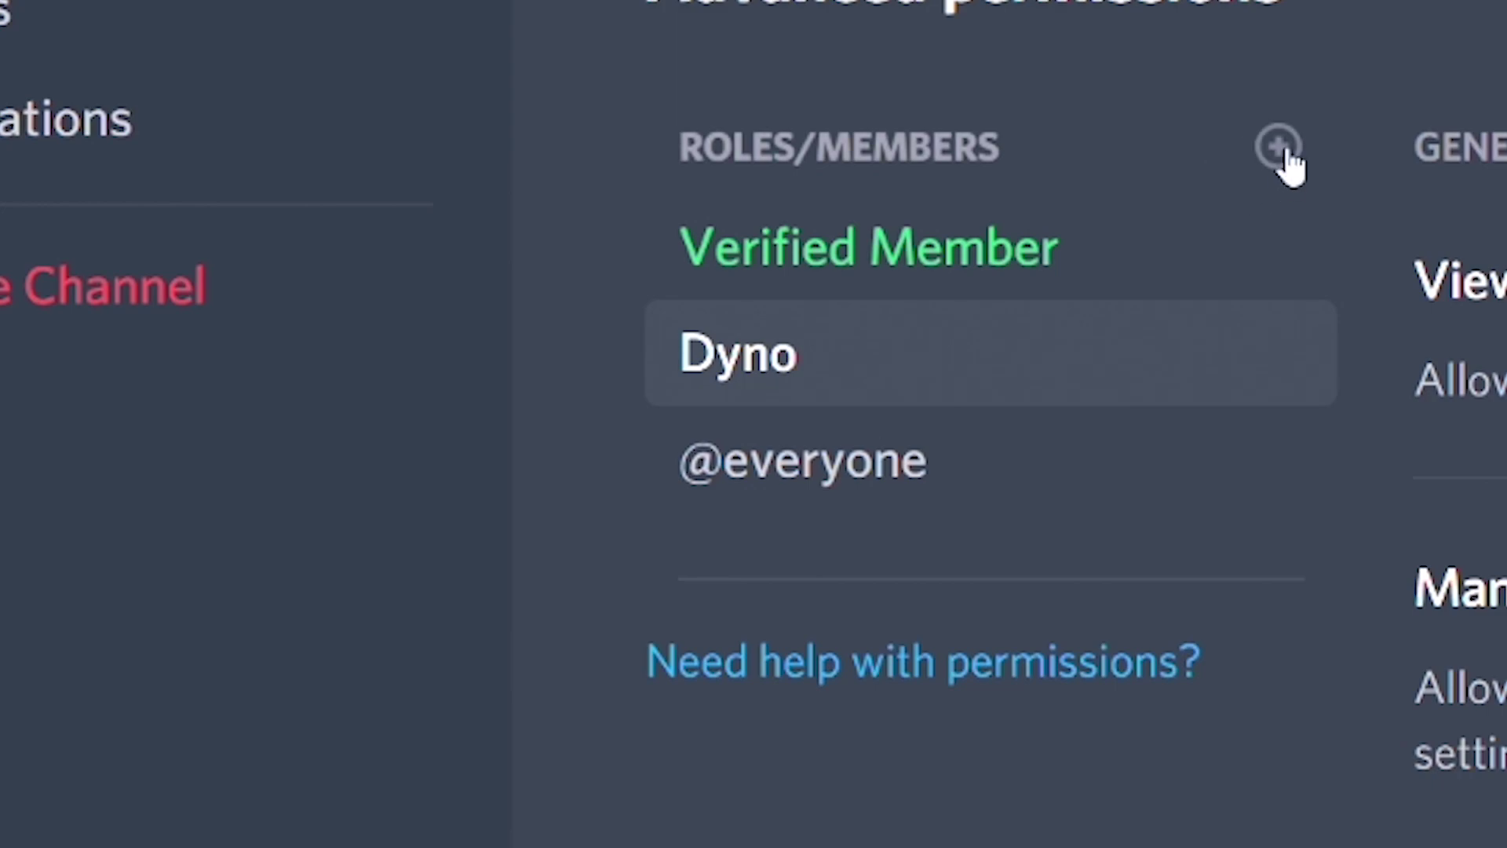
{"action": "left_click", "coordinate": [1285, 157]}
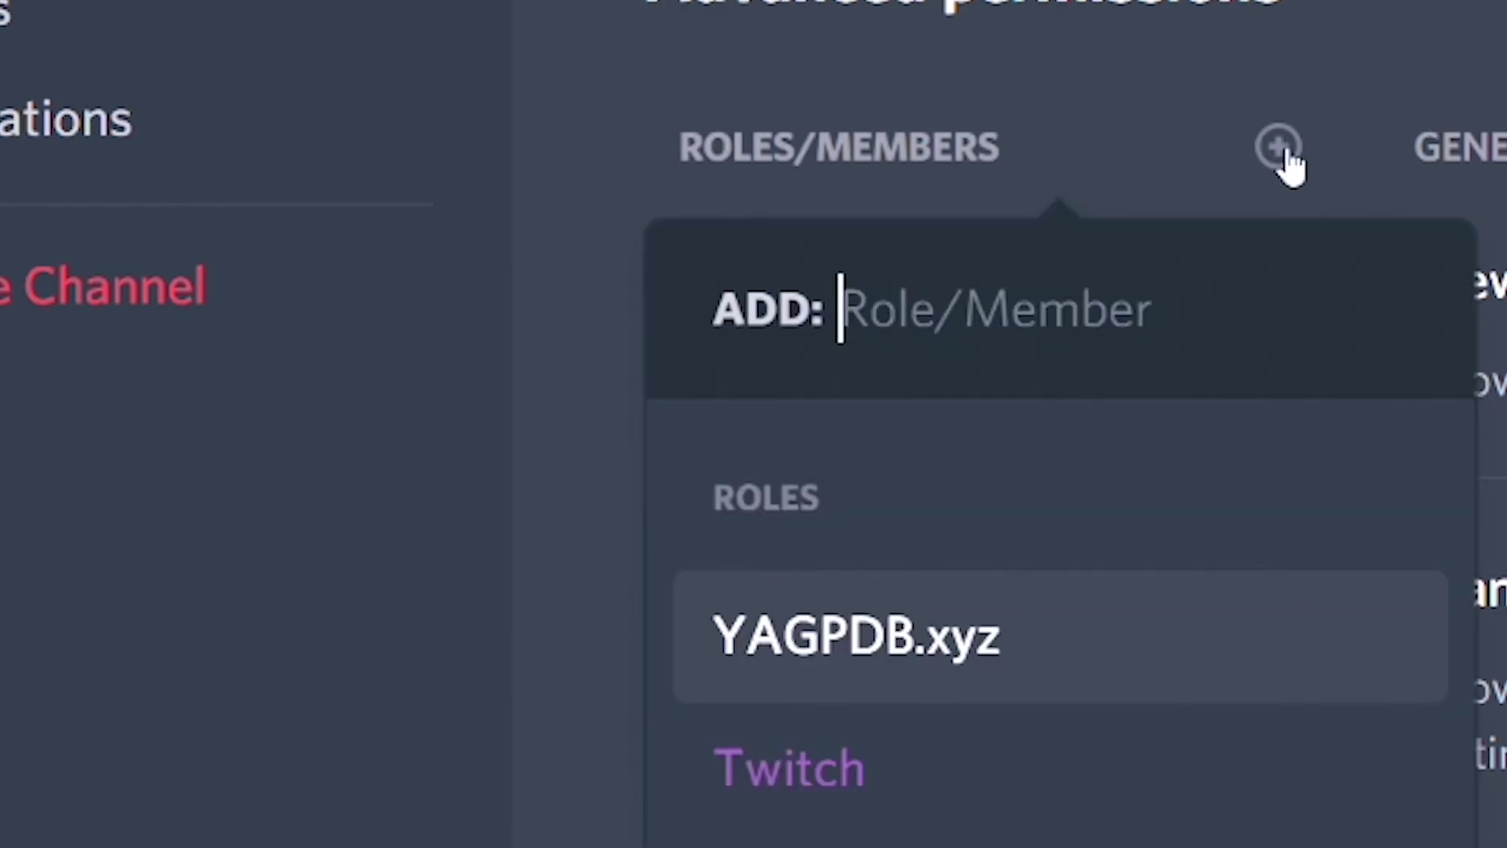
{"action": "scroll", "coordinate": [979, 448], "scroll_direction": "down", "scroll_amount": 8}
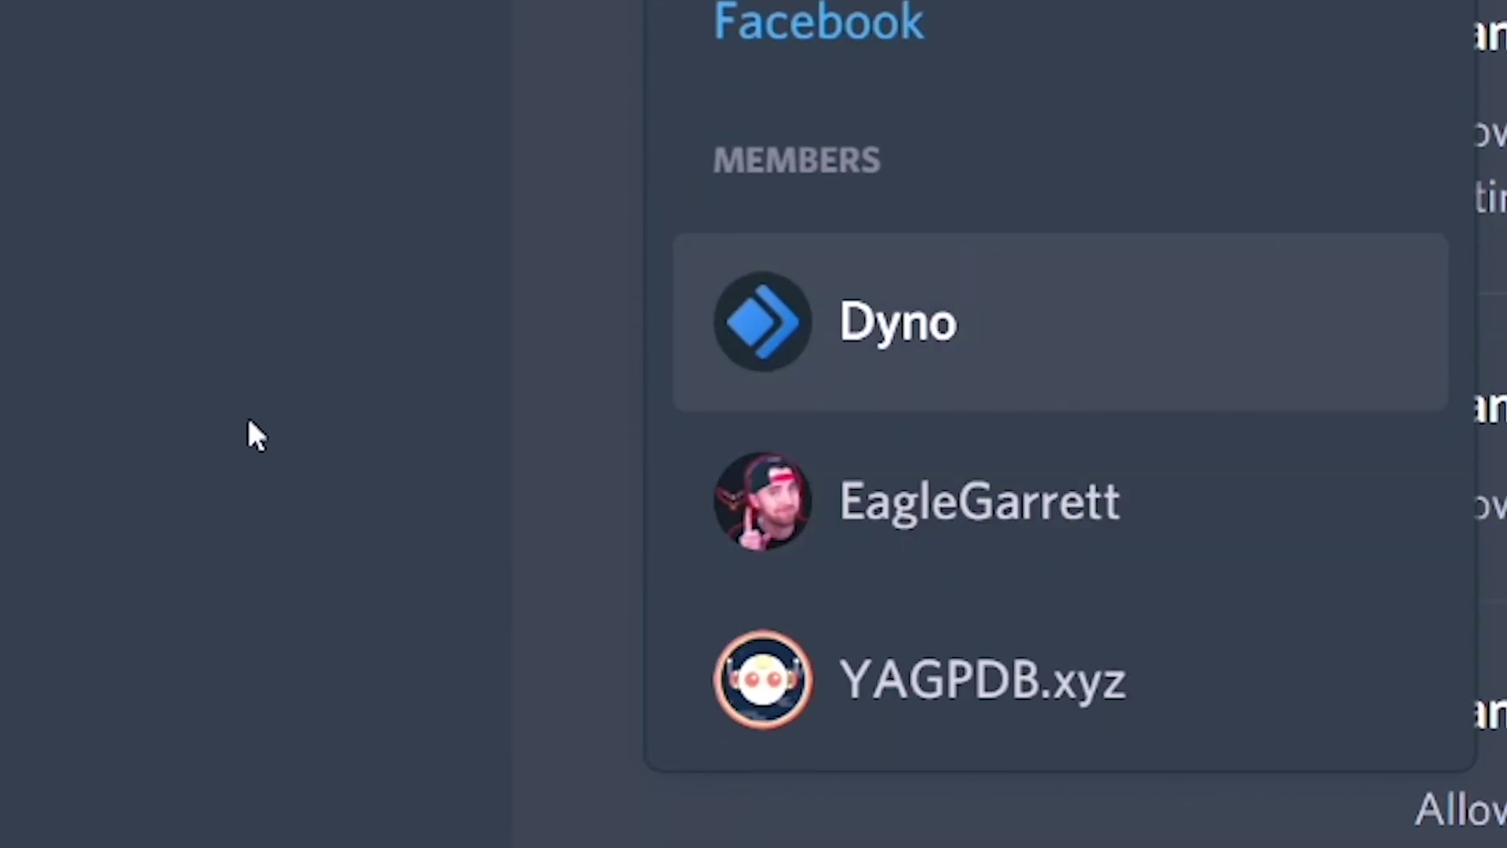
{"action": "scroll", "coordinate": [997, 266], "scroll_direction": "up", "scroll_amount": 4}
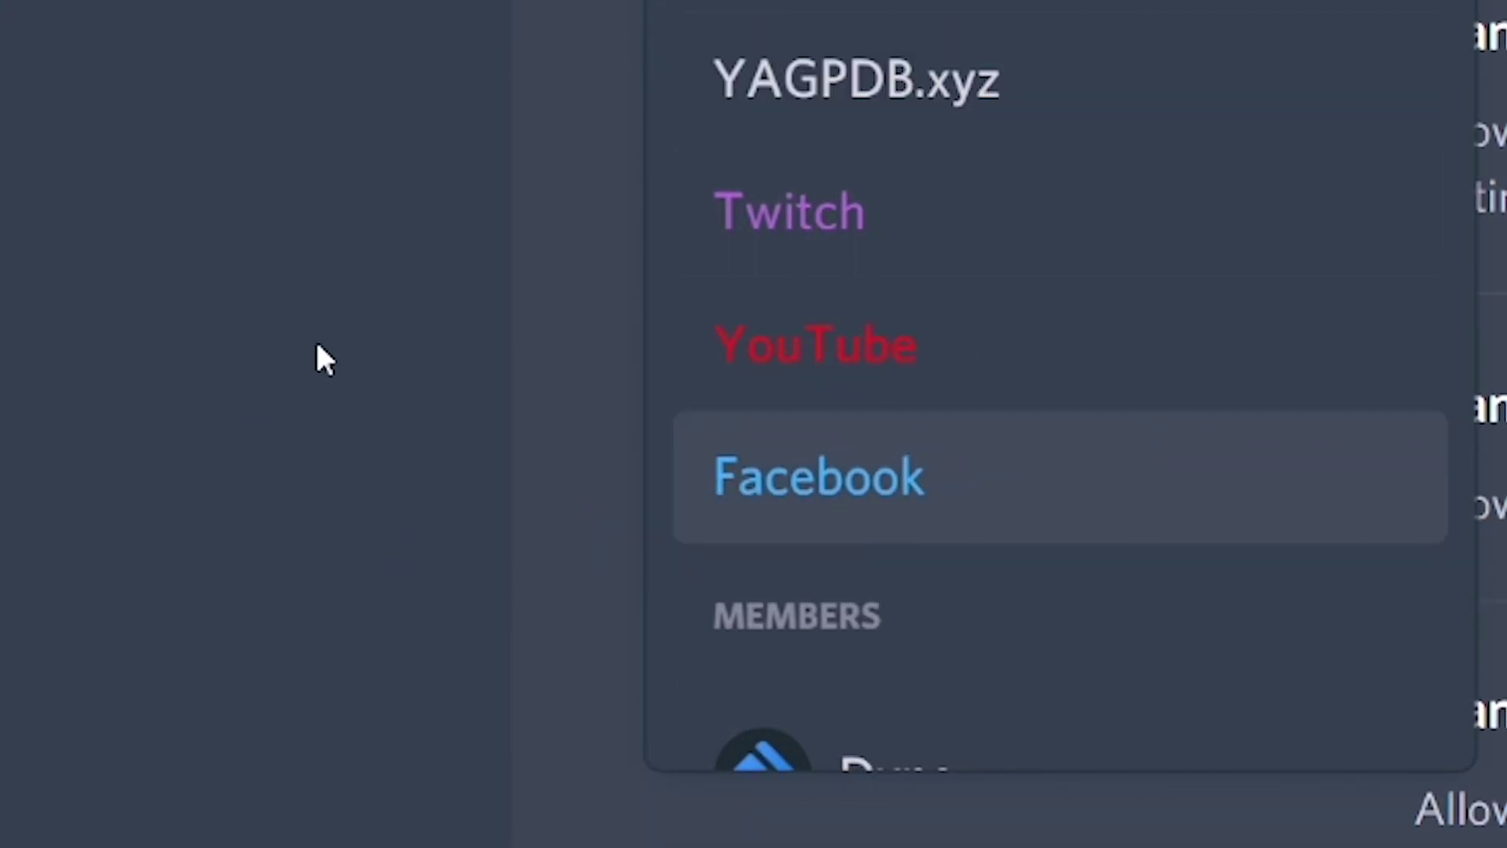
{"action": "left_click", "coordinate": [299, 343]}
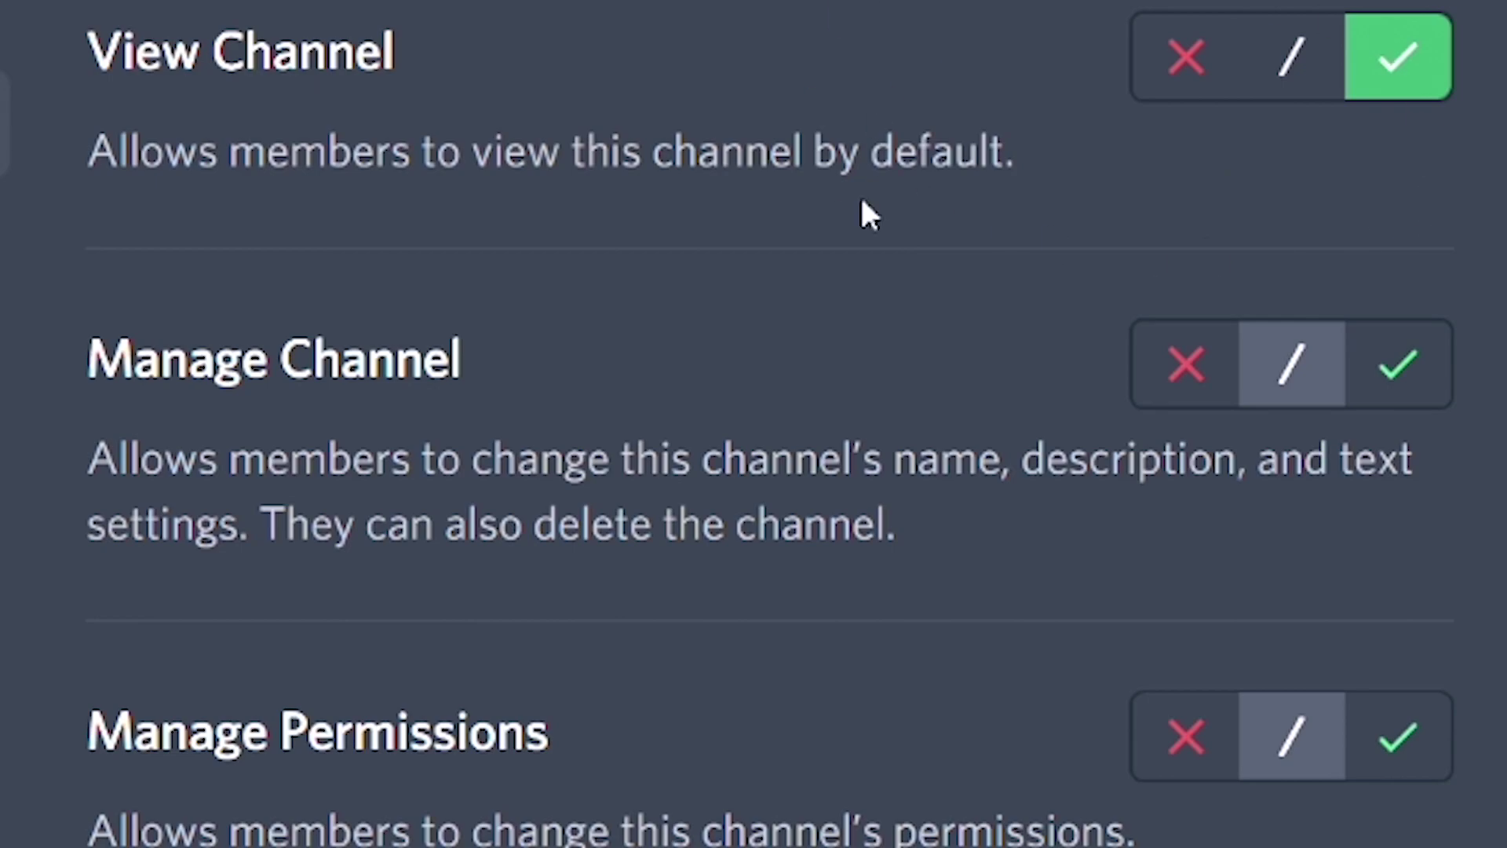
- Review the role permissions of the welcome channel, including reactions, external emoji and message history, and close its settings
{"action": "scroll", "coordinate": [884, 74], "scroll_direction": "down", "scroll_amount": 10}
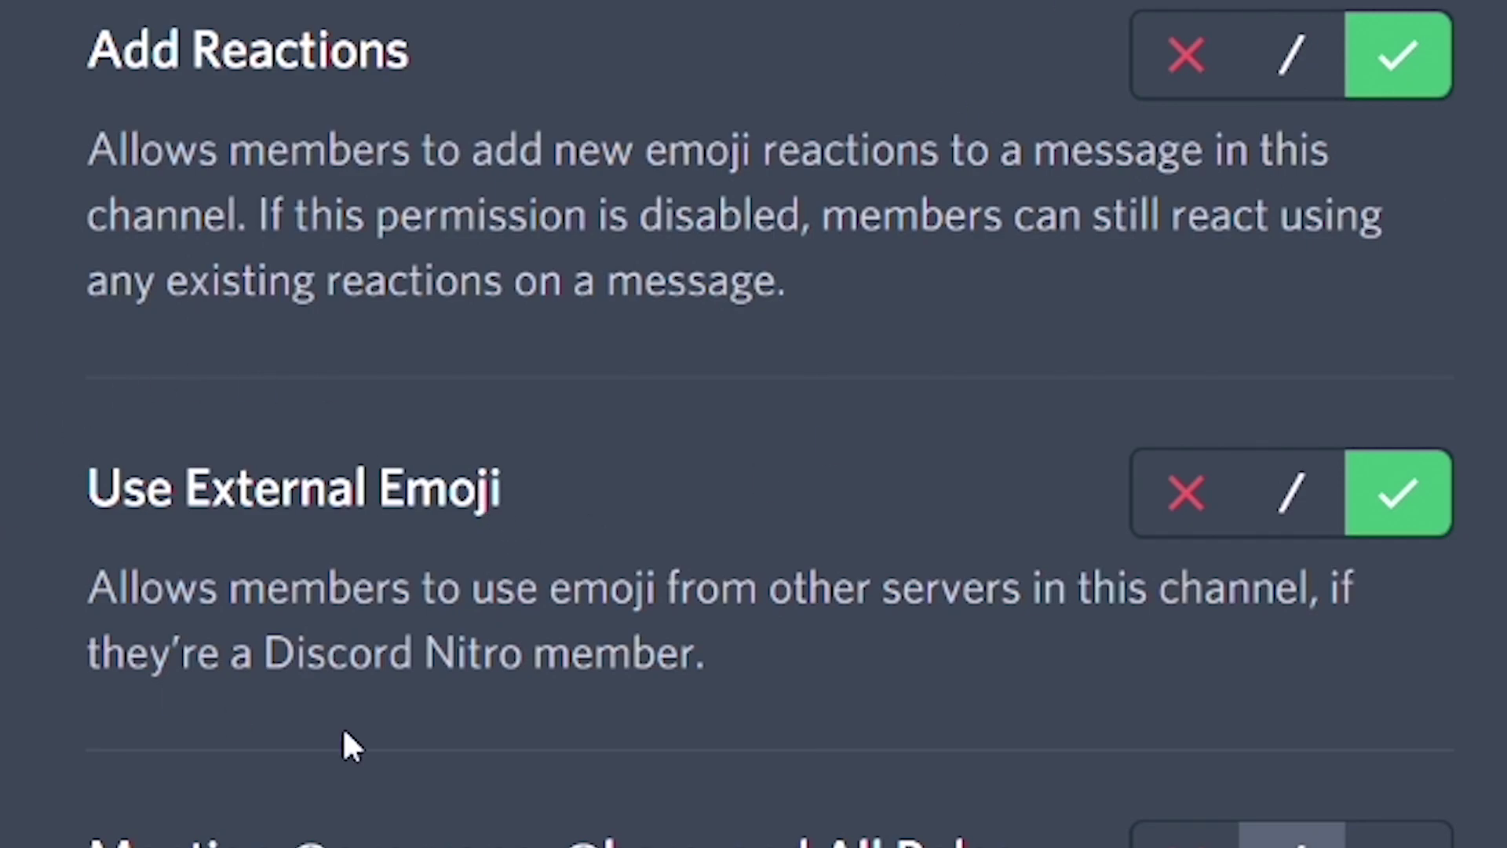
{"action": "scroll", "coordinate": [628, 149], "scroll_direction": "down", "scroll_amount": 5}
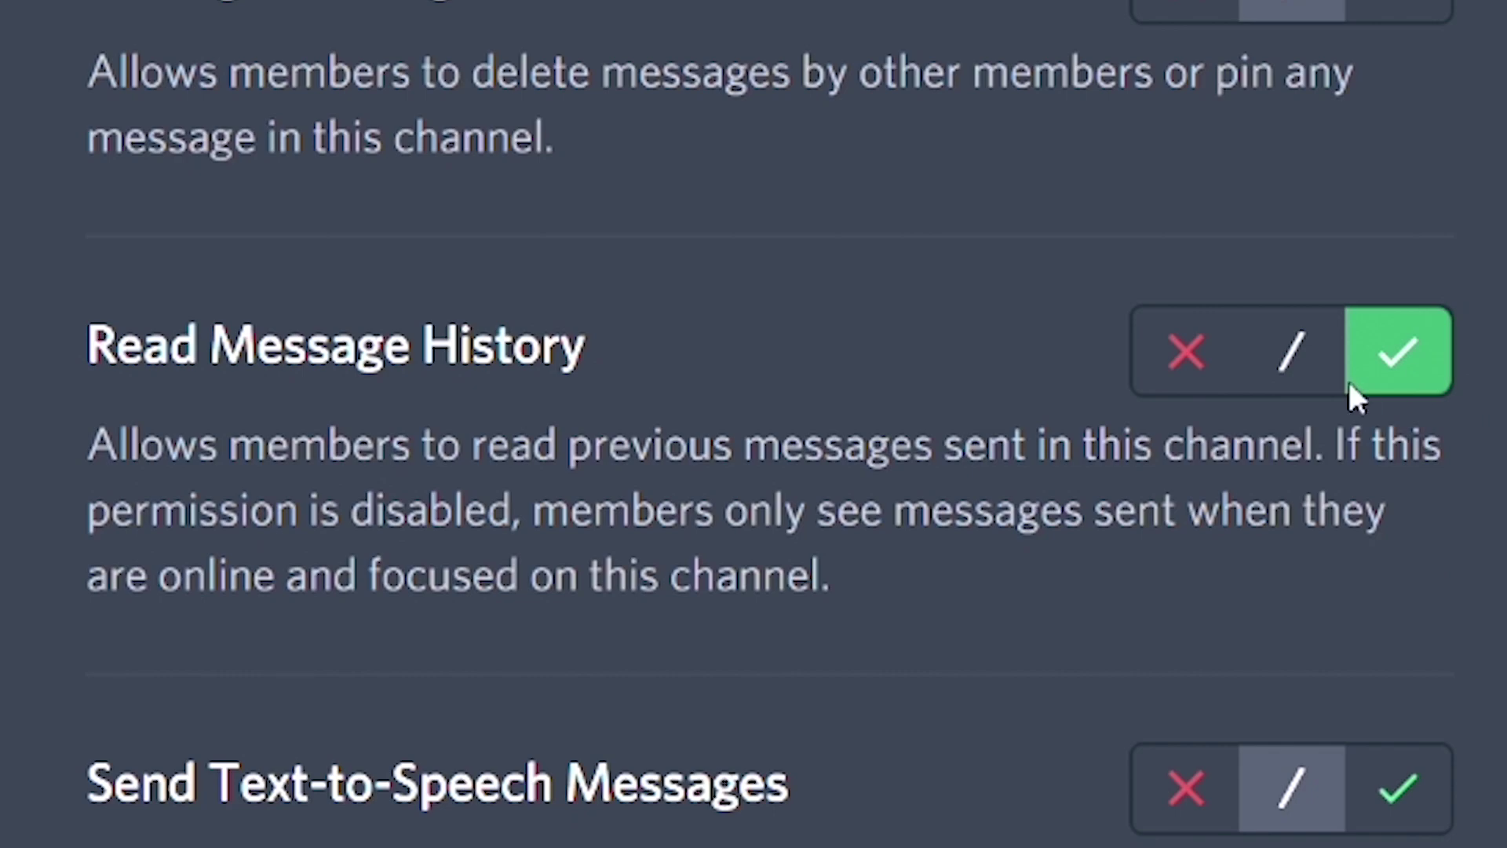
{"action": "scroll", "coordinate": [824, 616], "scroll_direction": "up", "scroll_amount": 4}
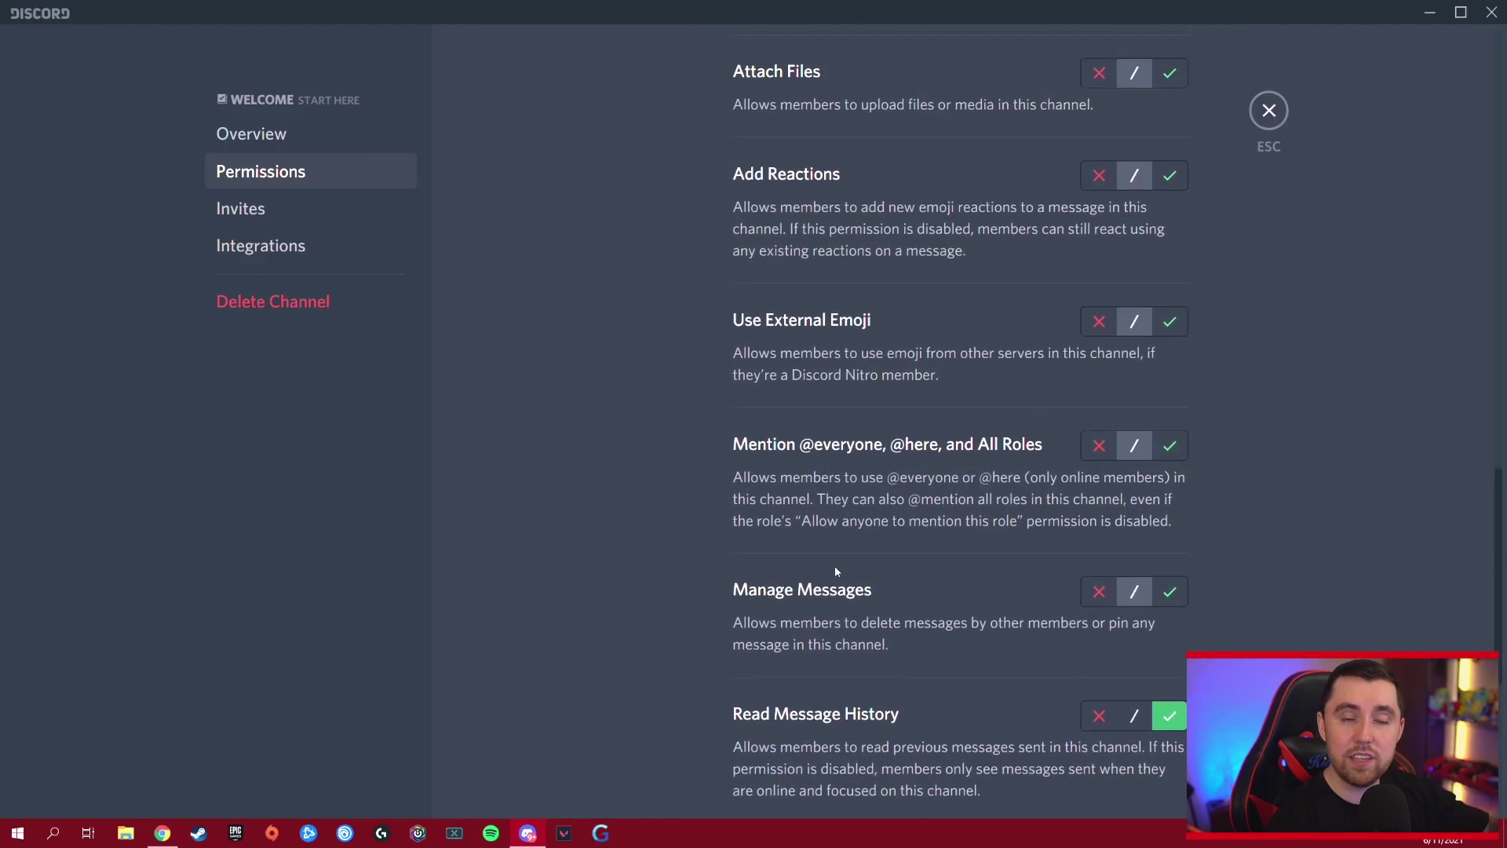
{"action": "scroll", "coordinate": [835, 568], "scroll_direction": "up", "scroll_amount": 10}
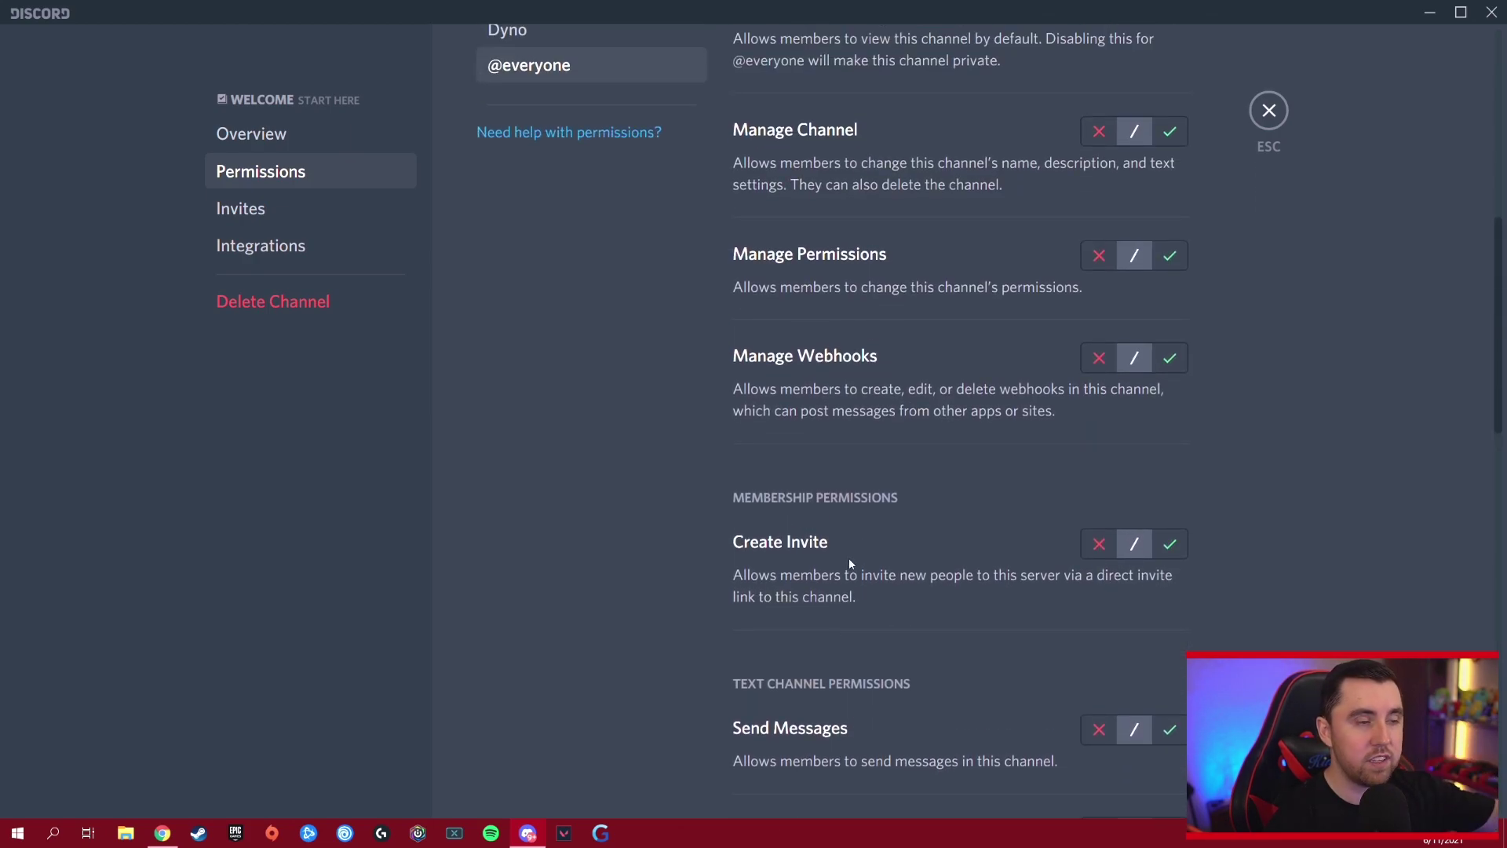
{"action": "scroll", "coordinate": [849, 558], "scroll_direction": "up", "scroll_amount": 5}
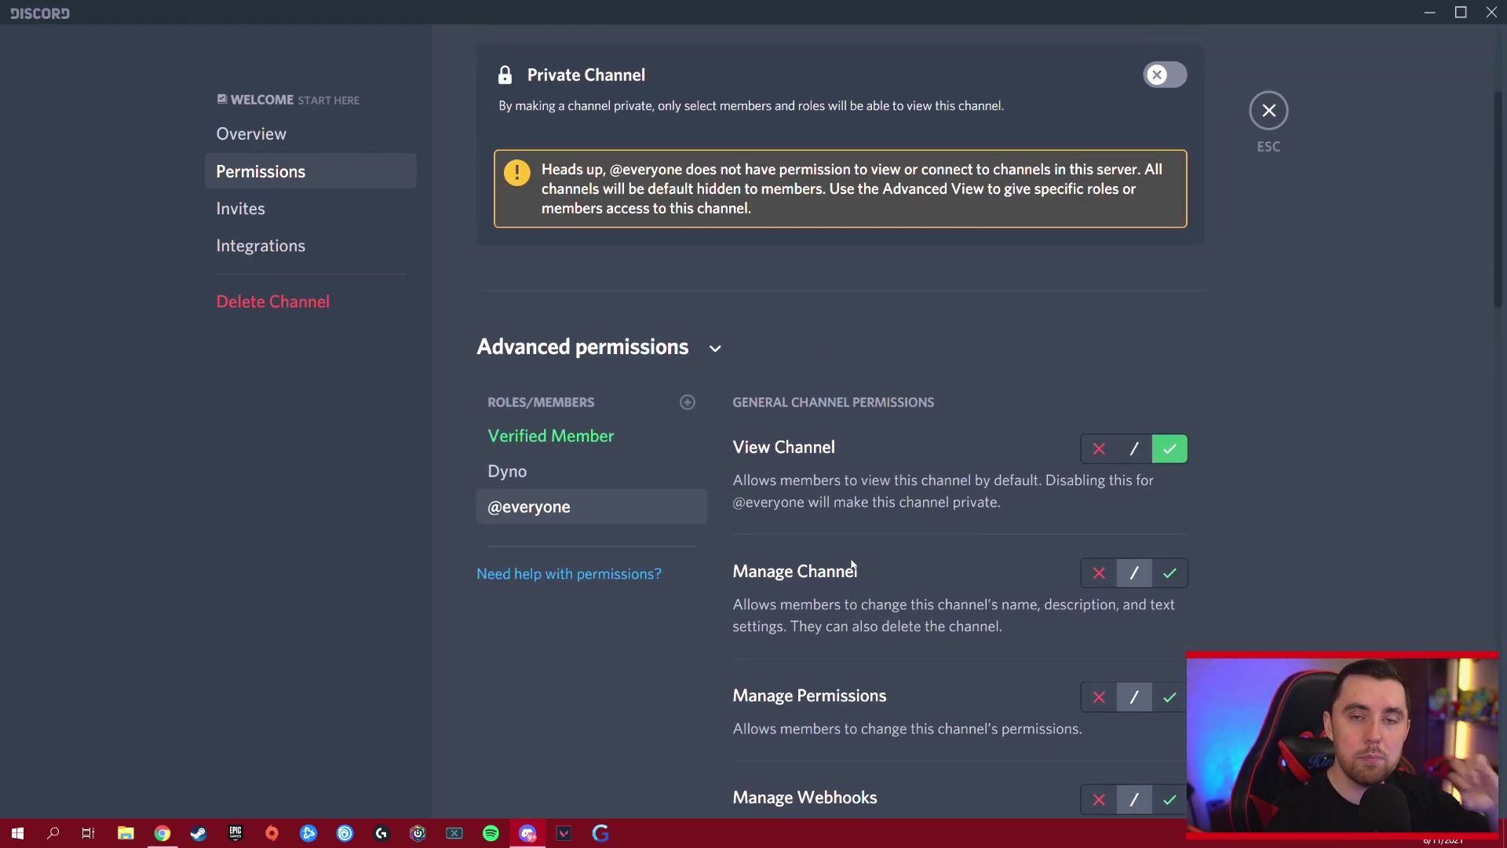
{"action": "scroll", "coordinate": [854, 564], "scroll_direction": "up", "scroll_amount": 3}
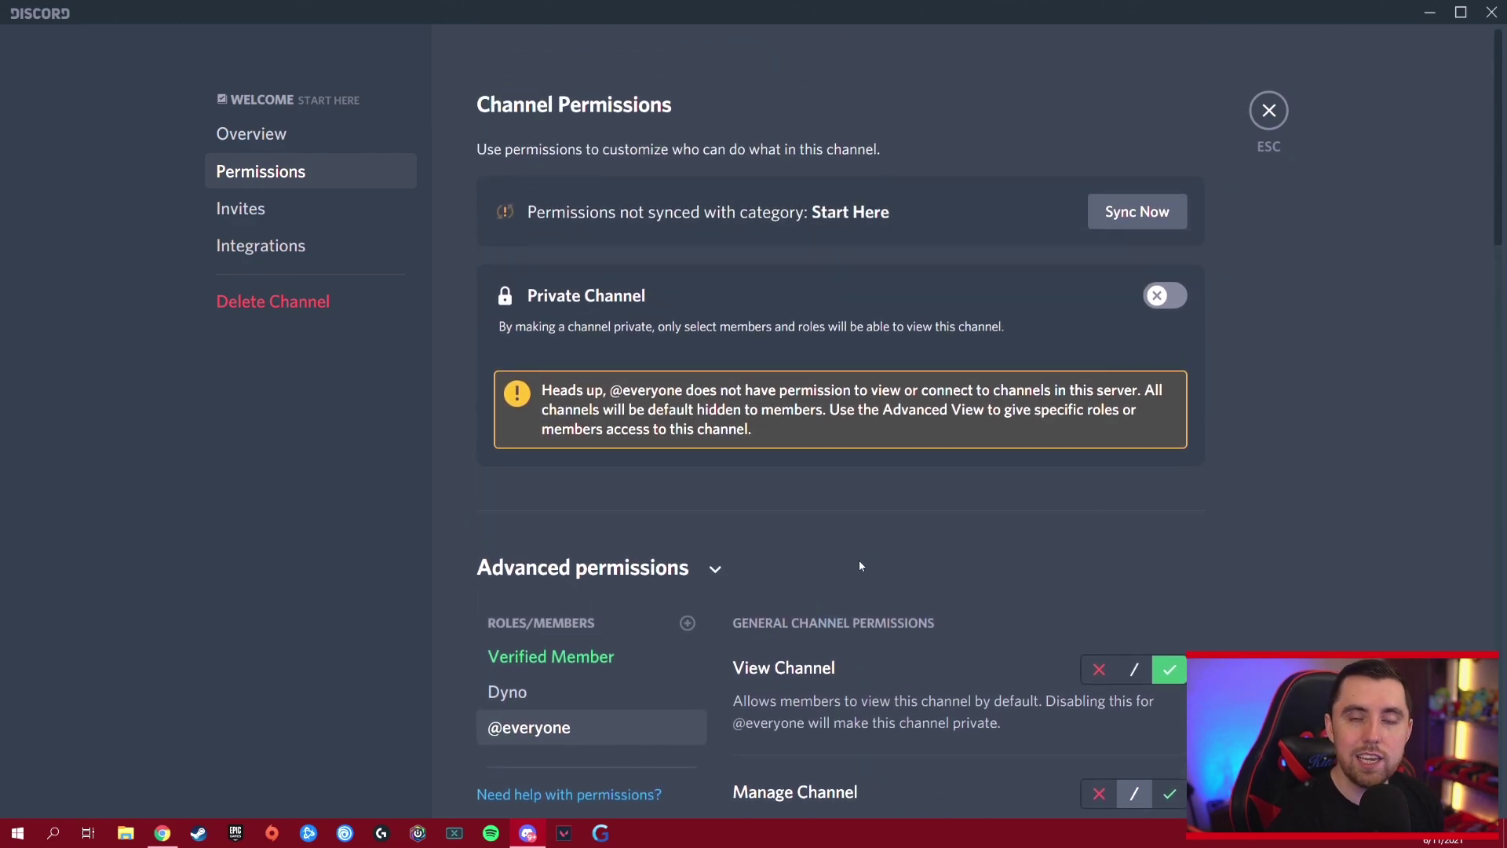
{"action": "left_click", "coordinate": [1269, 111]}
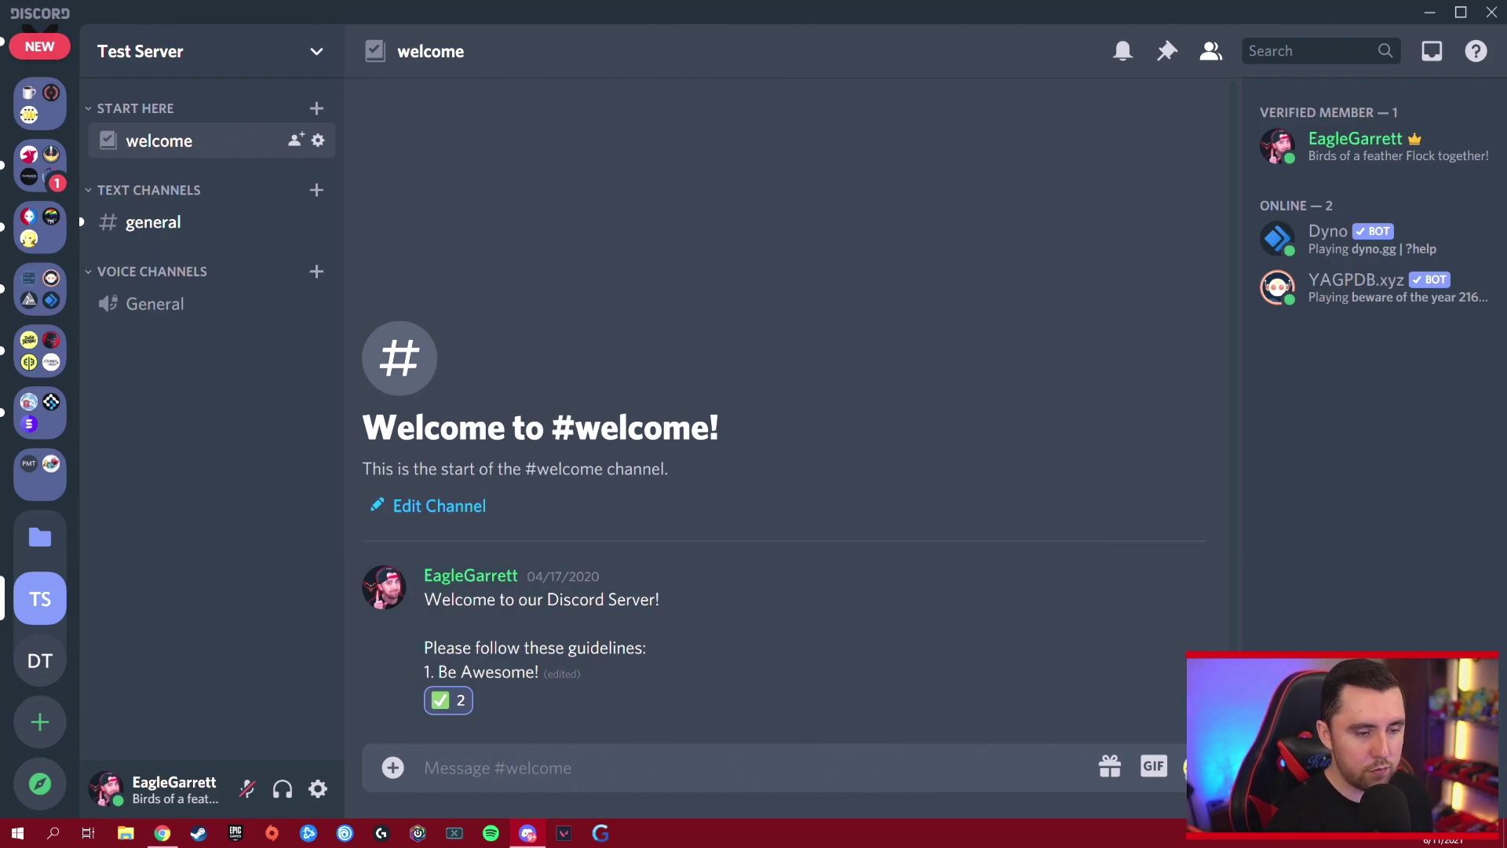
- Search the emoji for "arrow" and insert :arrow_forward: into a new message in the welcome channel
{"action": "left_click", "coordinate": [1121, 560]}
{"action": "scroll", "coordinate": [942, 495], "scroll_direction": "down", "scroll_amount": 5}
{"action": "scroll", "coordinate": [967, 482], "scroll_direction": "up", "scroll_amount": 5}
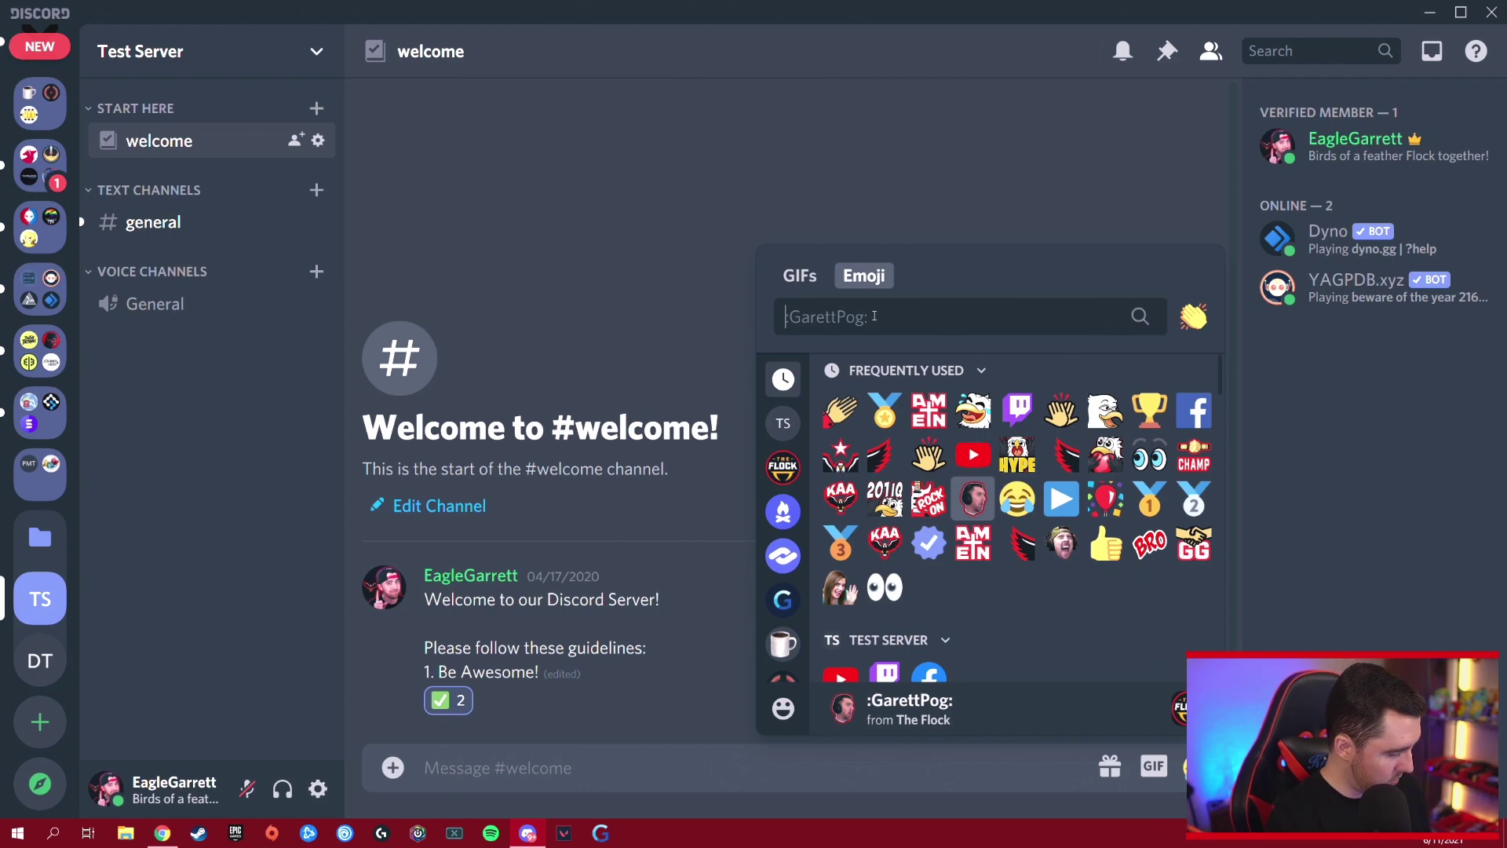
{"action": "type", "text": "arrow"}
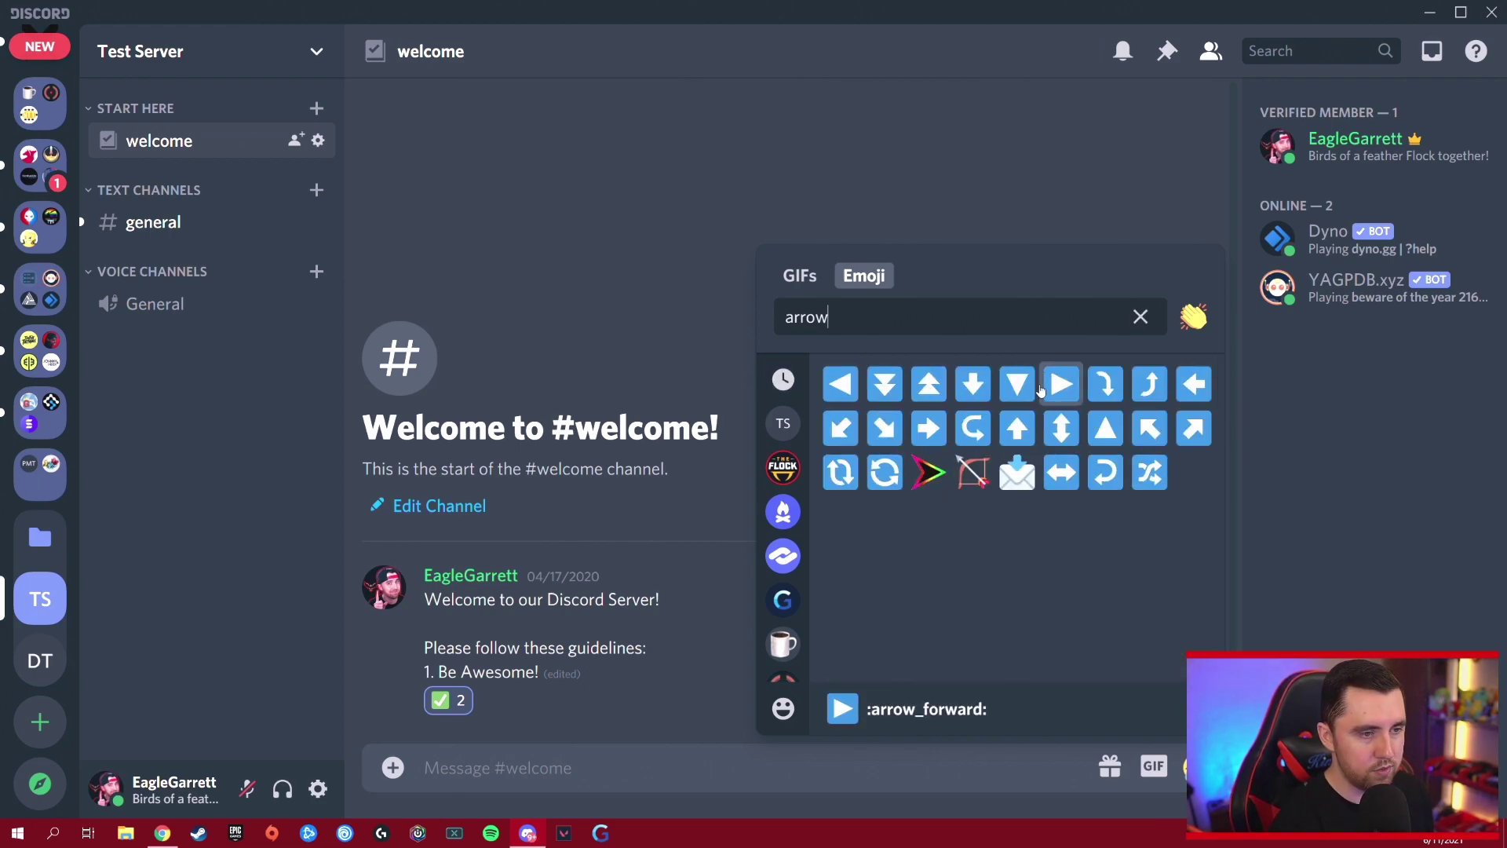
{"action": "left_click", "coordinate": [1061, 384]}
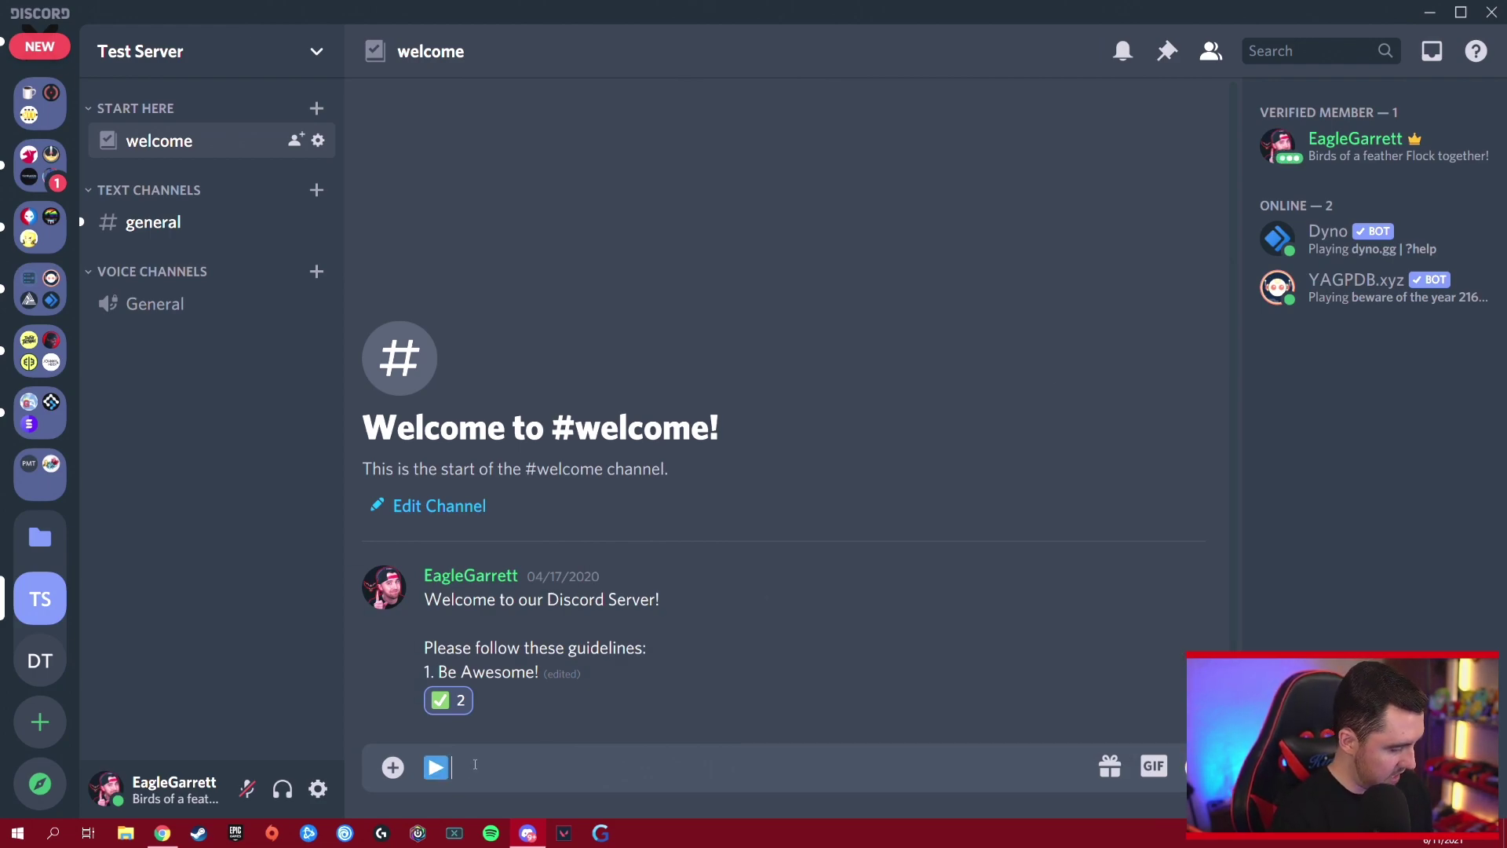
- Add the text "What platform do you stream on?" after the arrow emoji and send the message
{"action": "type", "text": "What platform do ytou"}
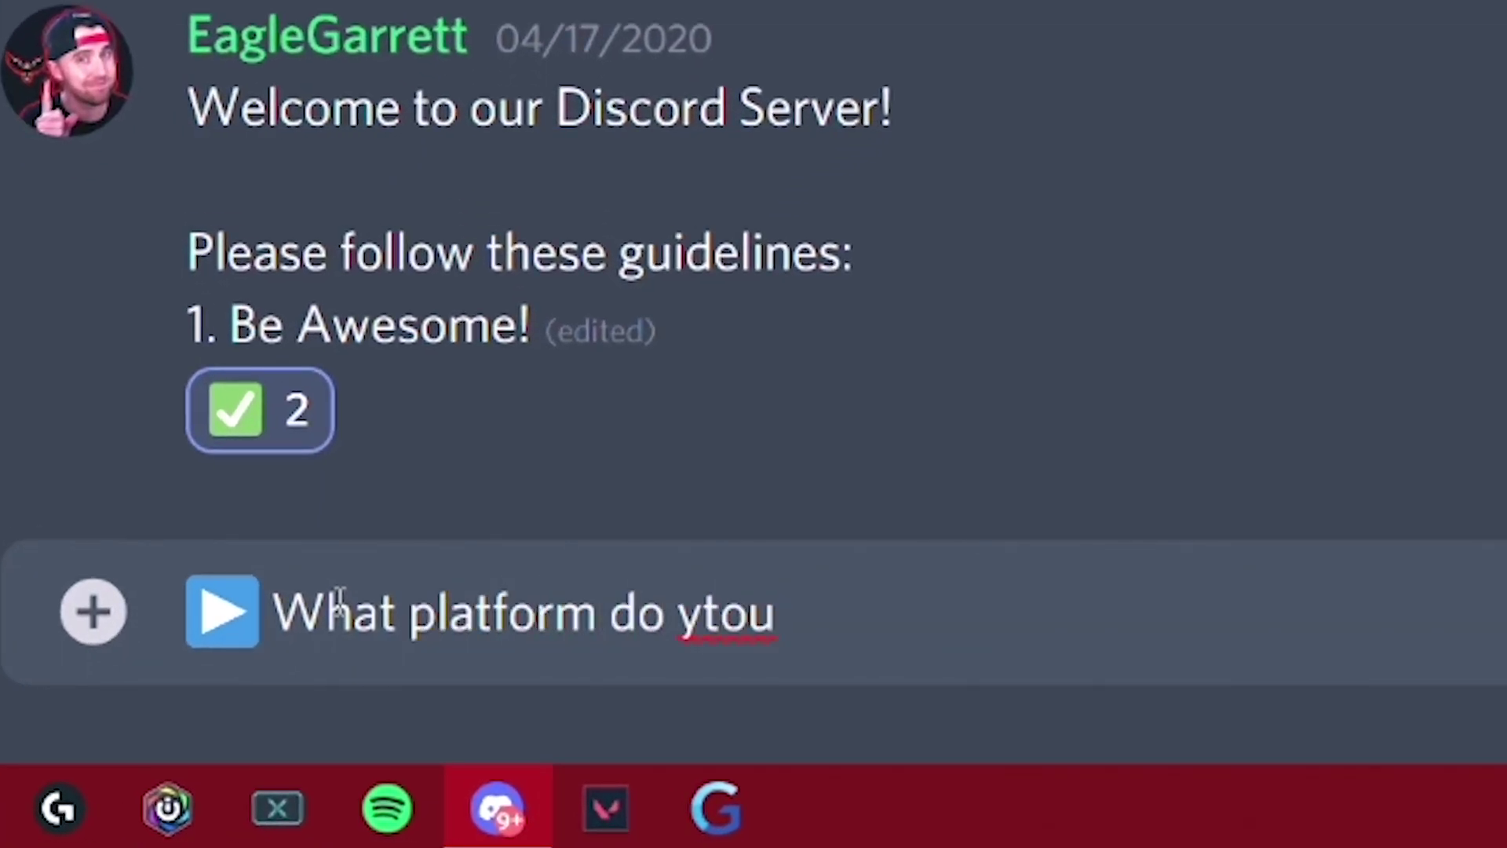
{"action": "key", "text": "BackSpace"}
{"action": "key", "text": "BackSpace"}
{"action": "key", "text": "BackSpace"}
{"action": "key", "text": "BackSpace"}
{"action": "type", "text": "ou stream on"}
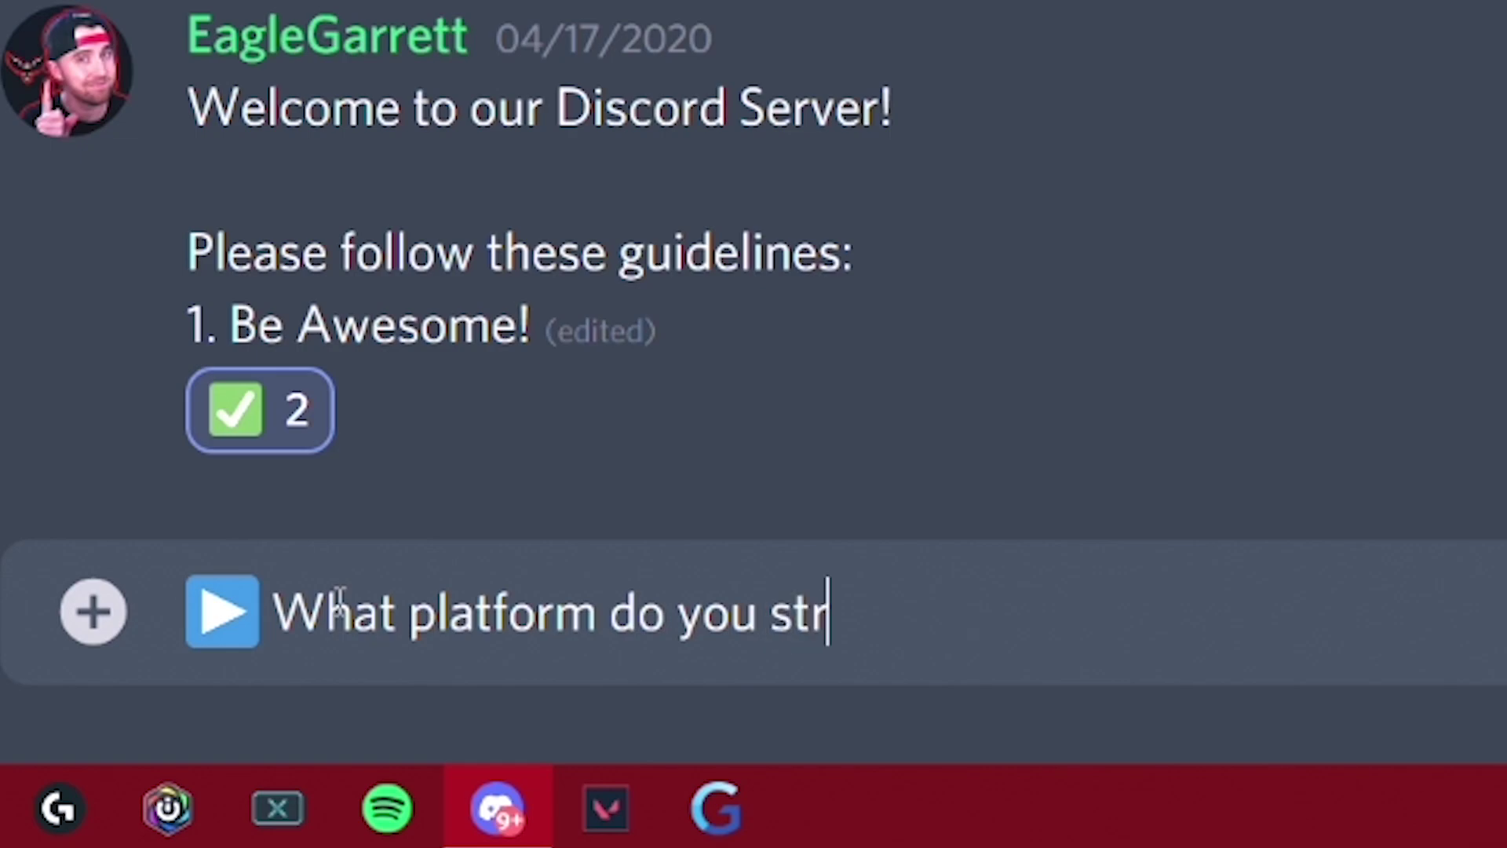
{"action": "type", "text": "?"}
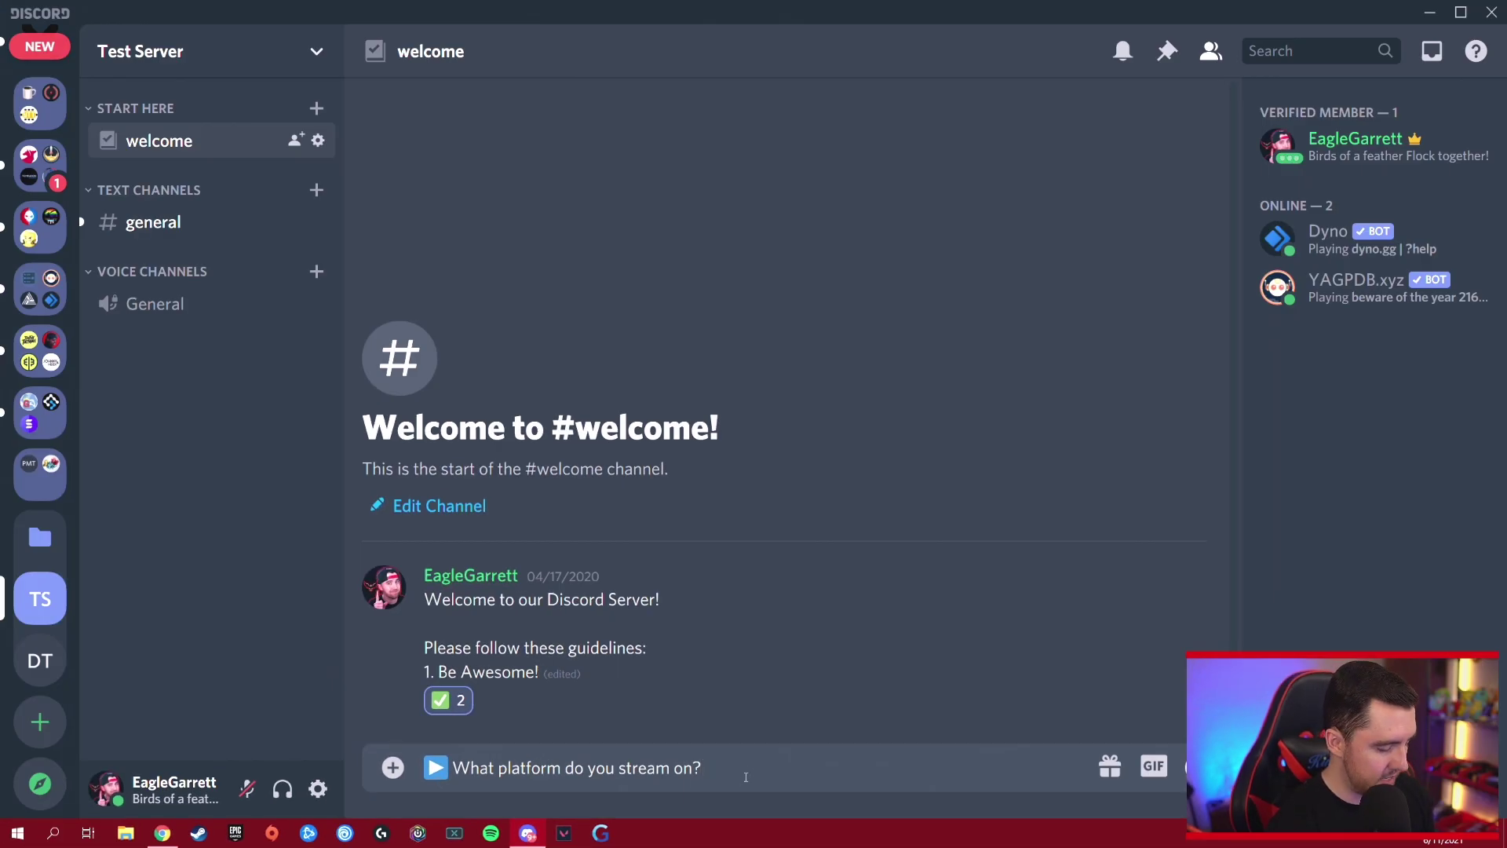
{"action": "key", "text": "Return"}
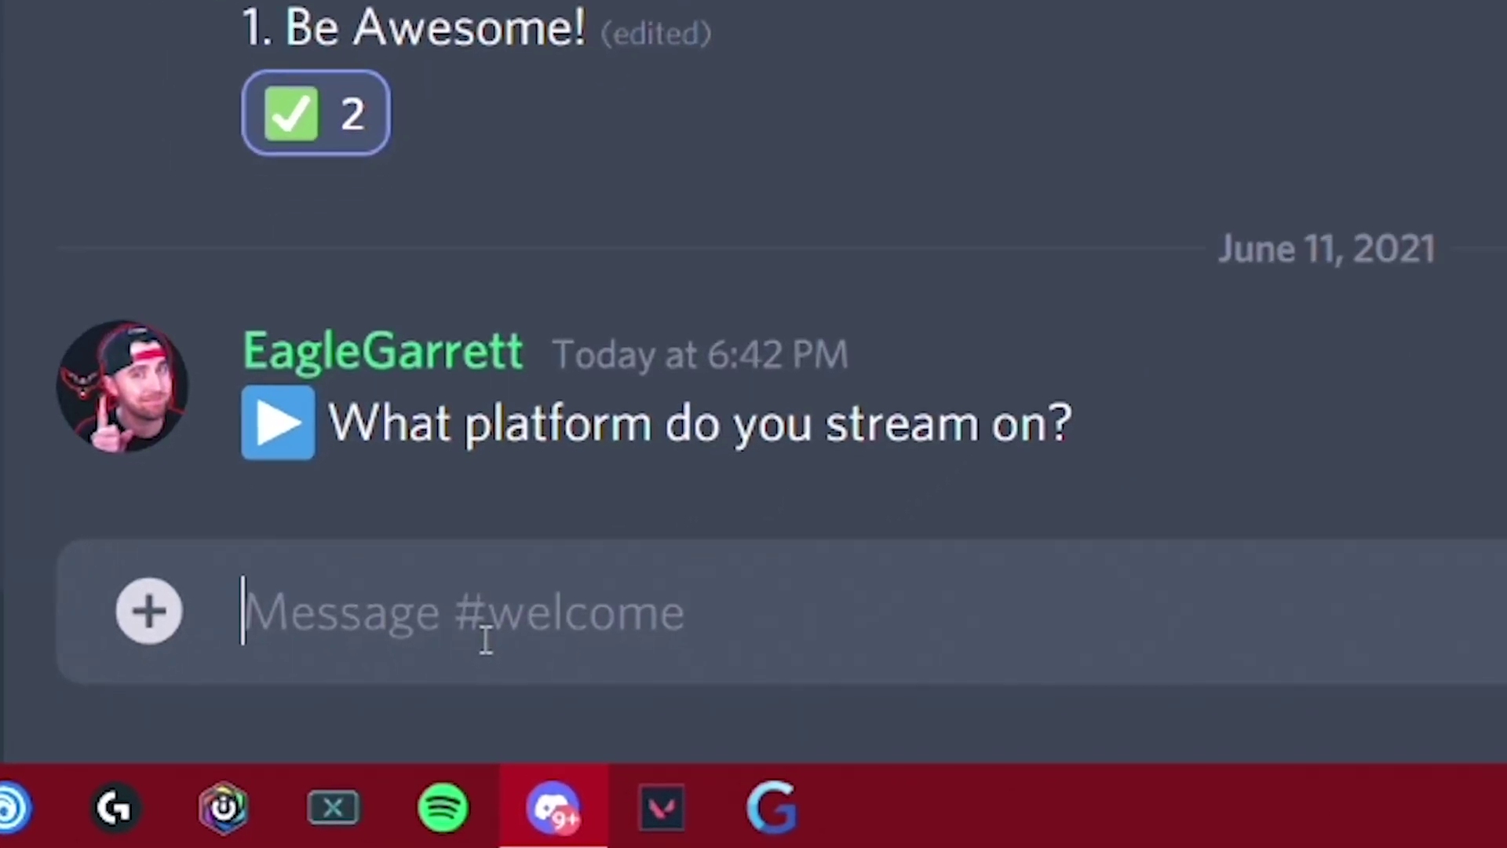
- Post a second message "Do you like dogs?" in the welcome channel
{"action": "type", "text": "Do you like dogs?"}
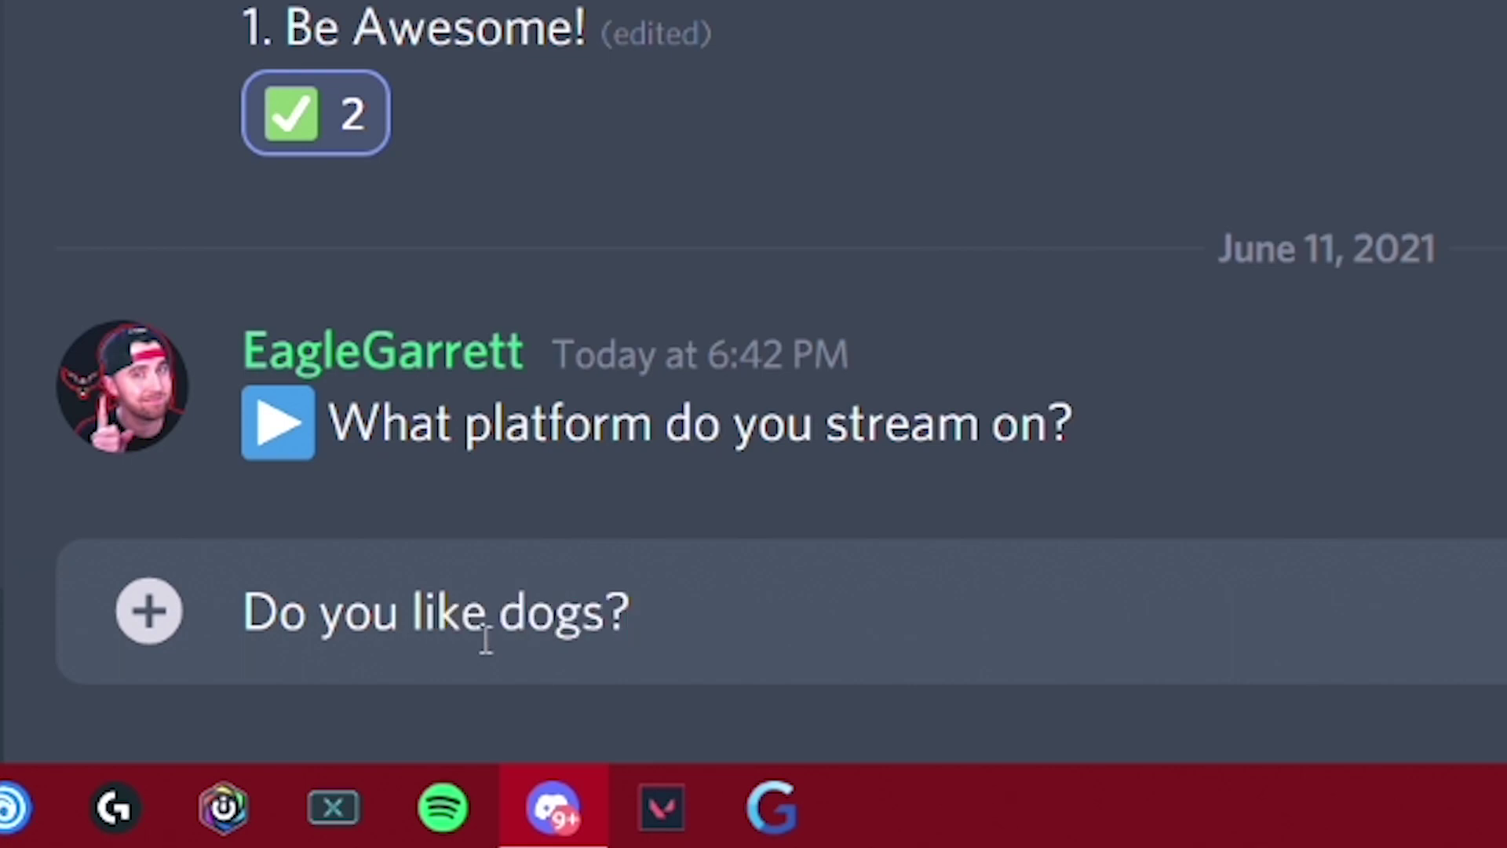
{"action": "key", "text": "Return"}
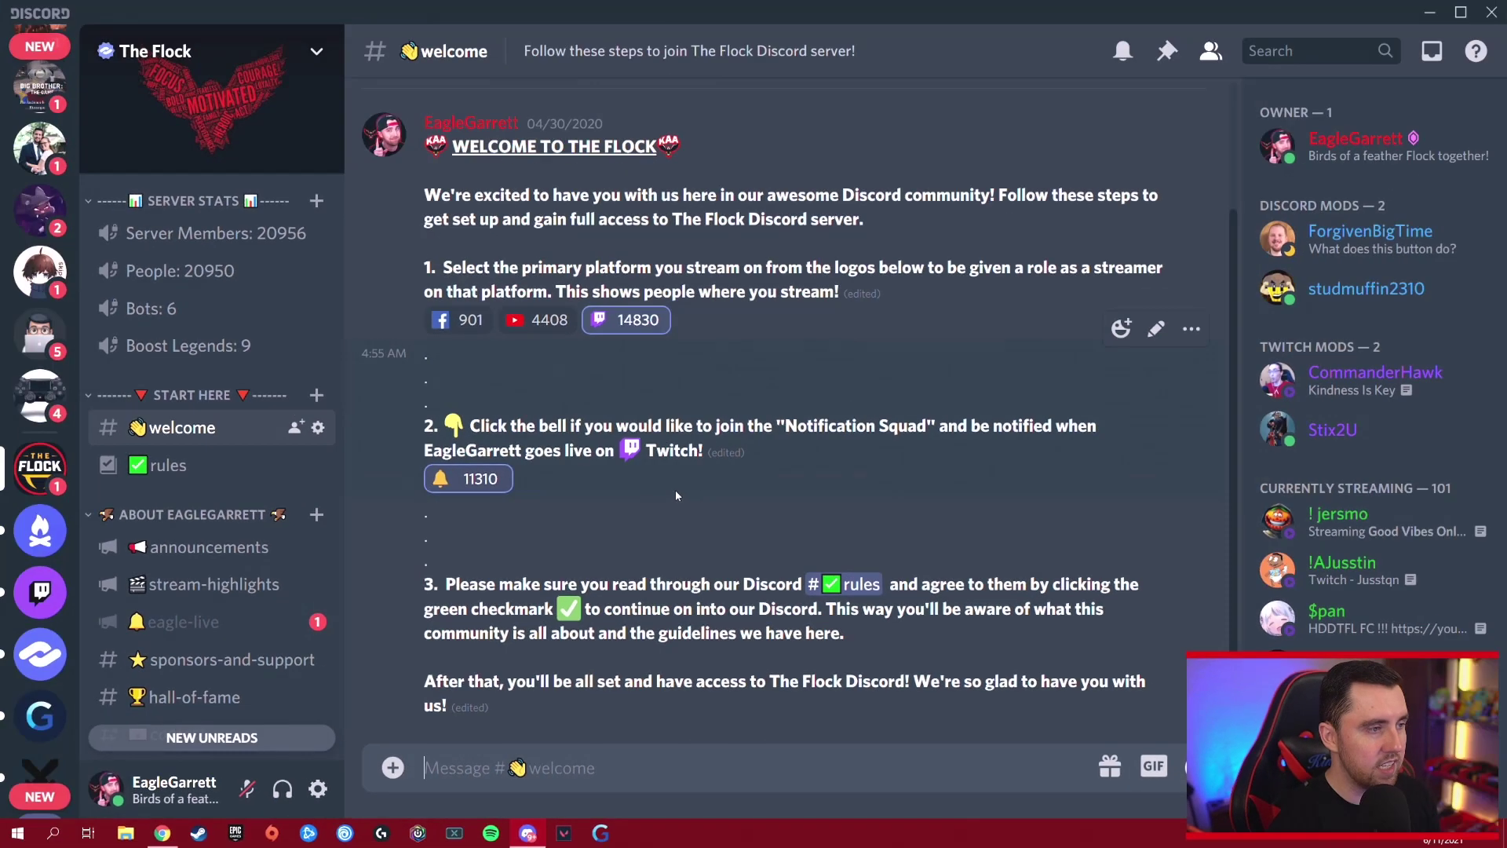
- View the reaction role messages in The Flock's welcome channel as an example and return to Test Server
{"action": "scroll", "coordinate": [503, 299], "scroll_direction": "up", "scroll_amount": 1}
{"action": "scroll", "coordinate": [503, 299], "scroll_direction": "down", "scroll_amount": 1}
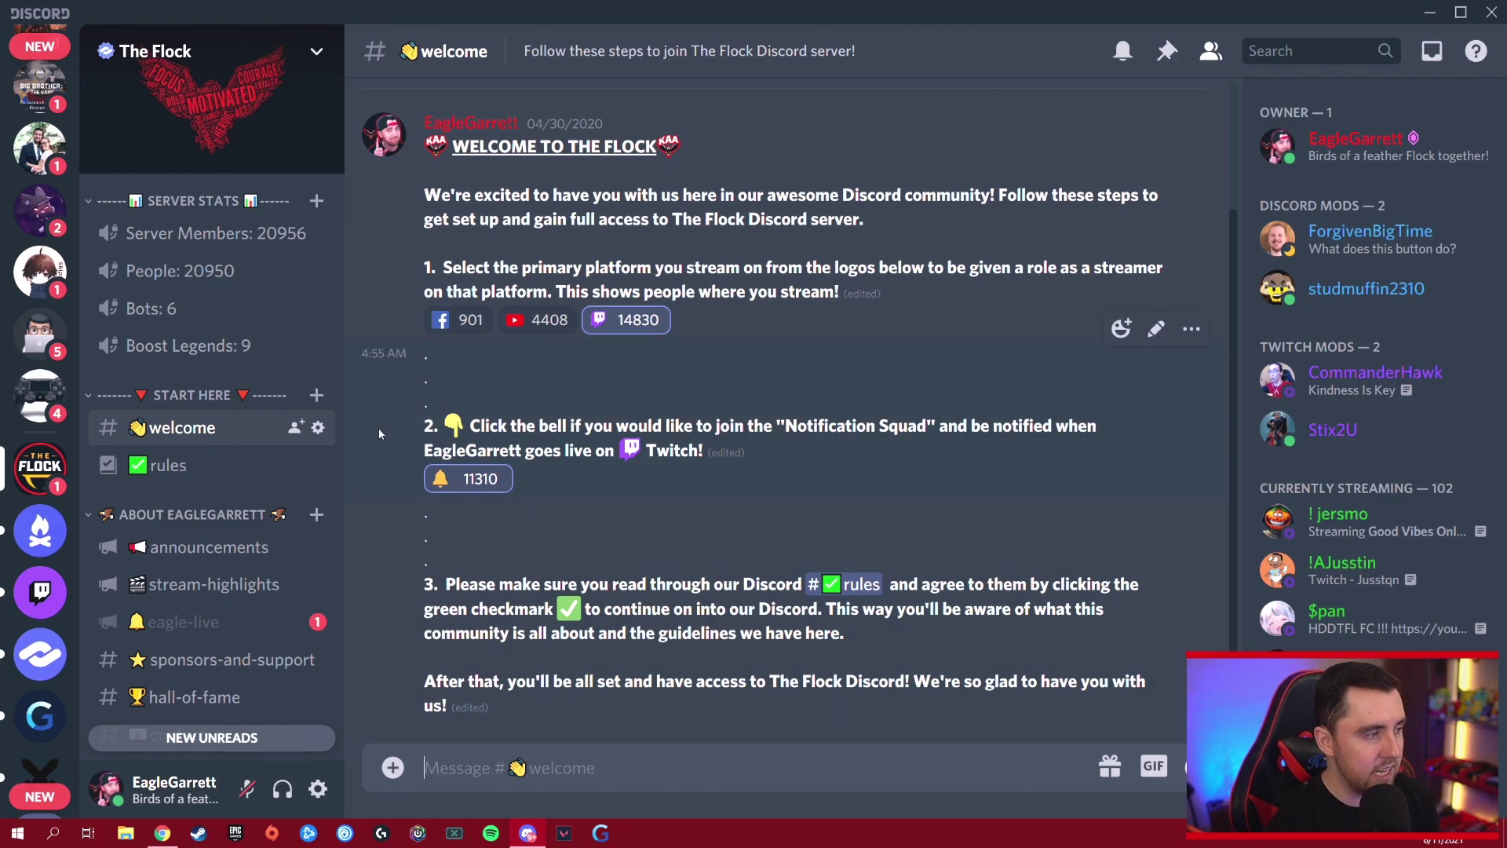
{"action": "scroll", "coordinate": [32, 519], "scroll_direction": "down", "scroll_amount": 5}
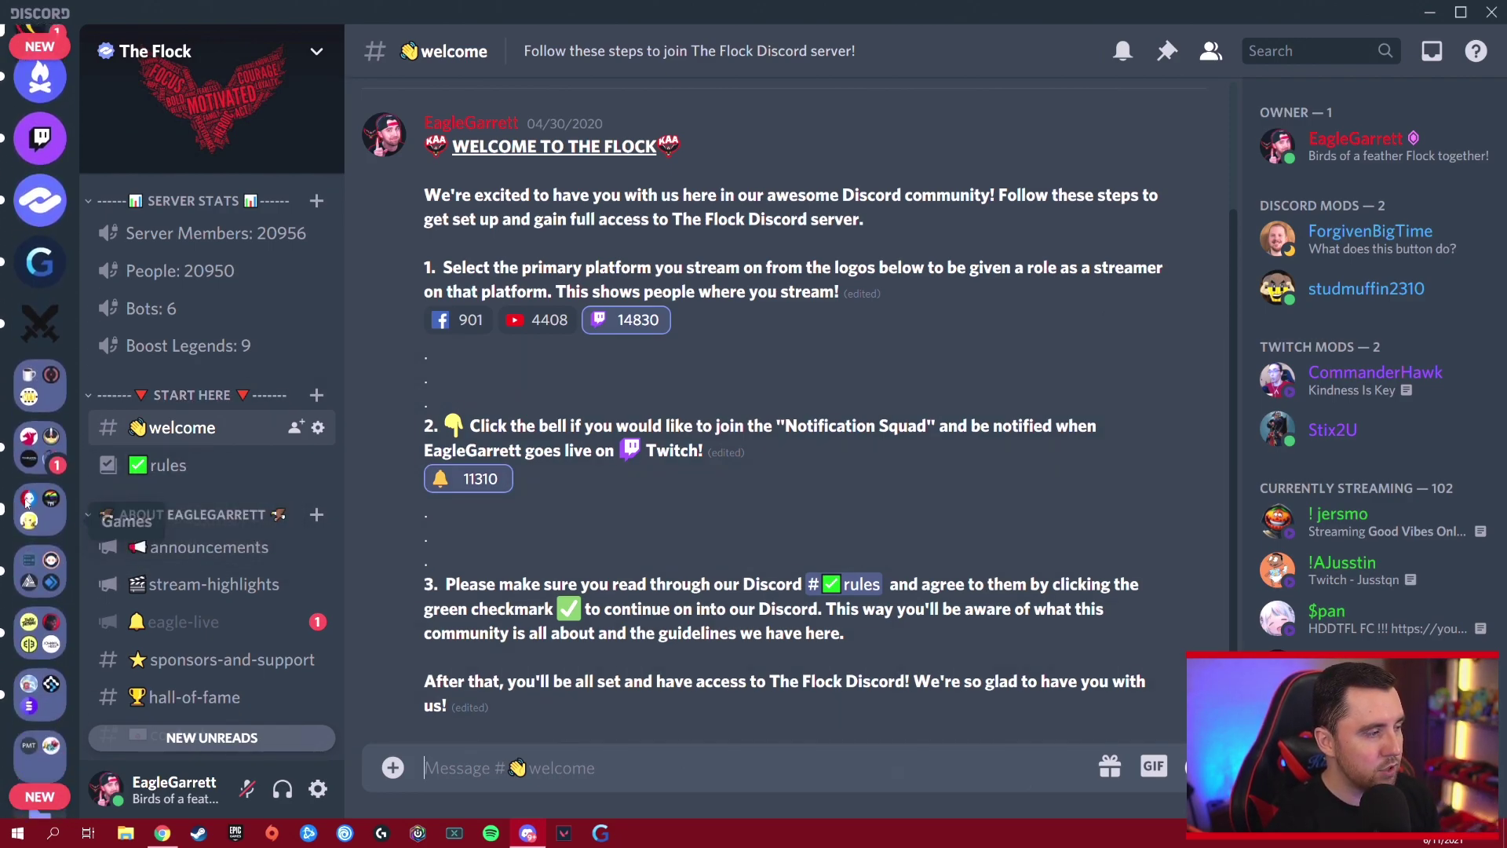
{"action": "scroll", "coordinate": [28, 510], "scroll_direction": "down", "scroll_amount": 3}
{"action": "left_click", "coordinate": [30, 600]}
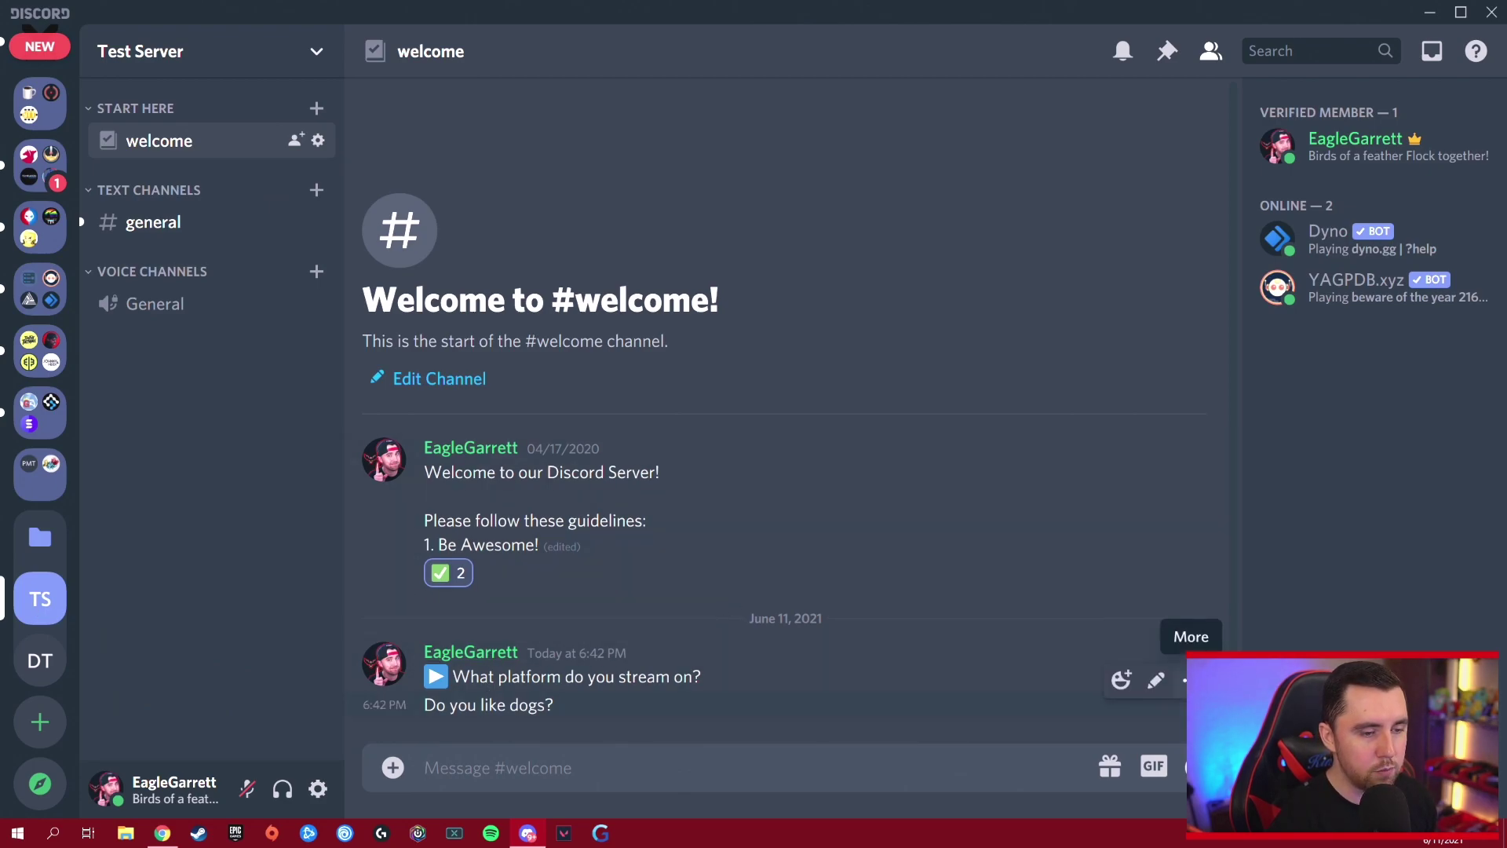
- Delete the "Do you like dogs?" message from the welcome channel
{"action": "left_click", "coordinate": [1187, 679]}
{"action": "left_click", "coordinate": [1021, 741]}
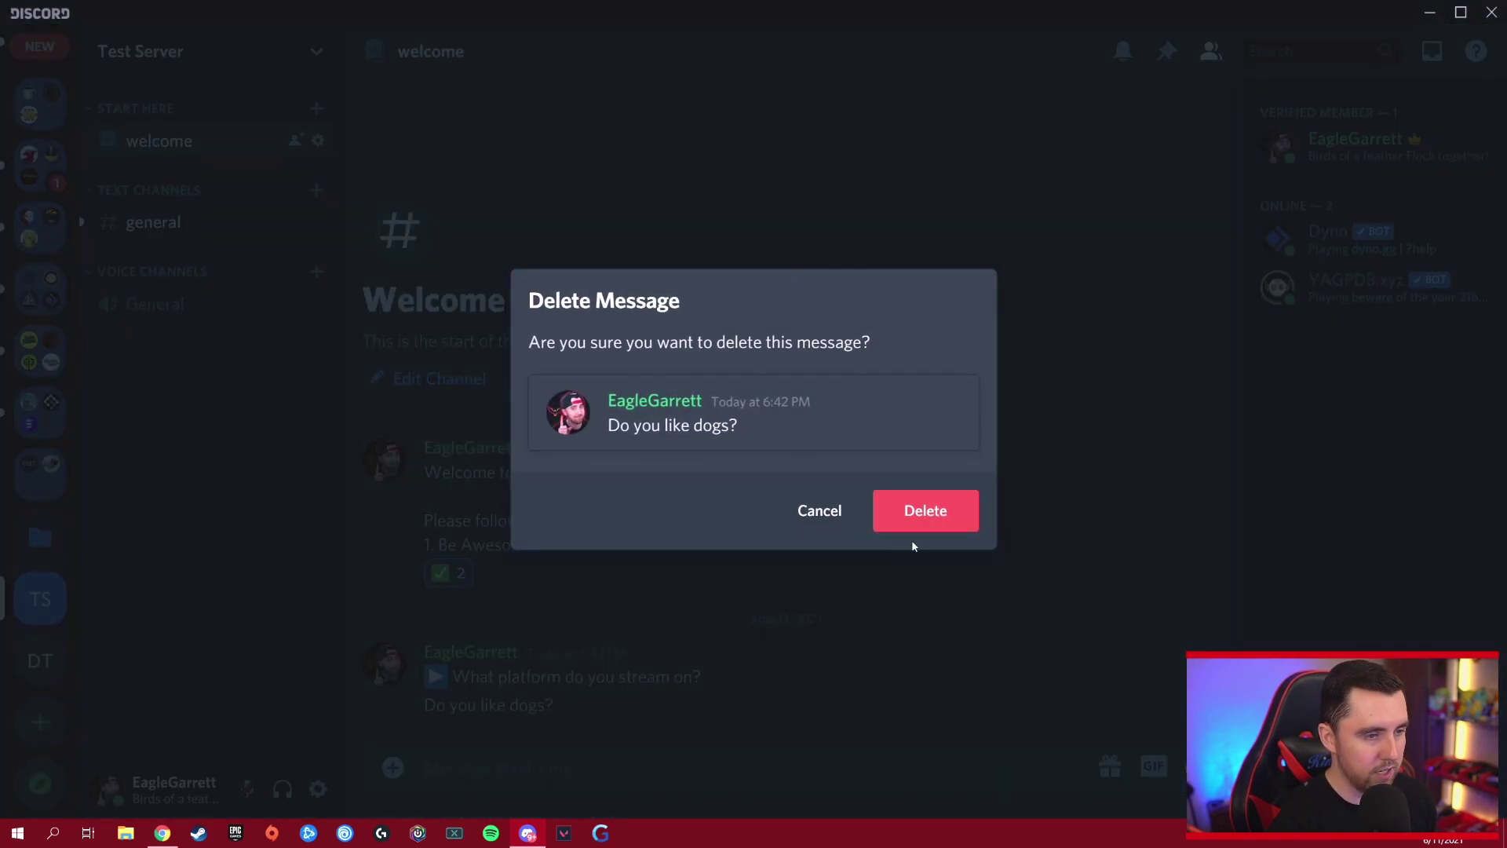
{"action": "left_click", "coordinate": [925, 514]}
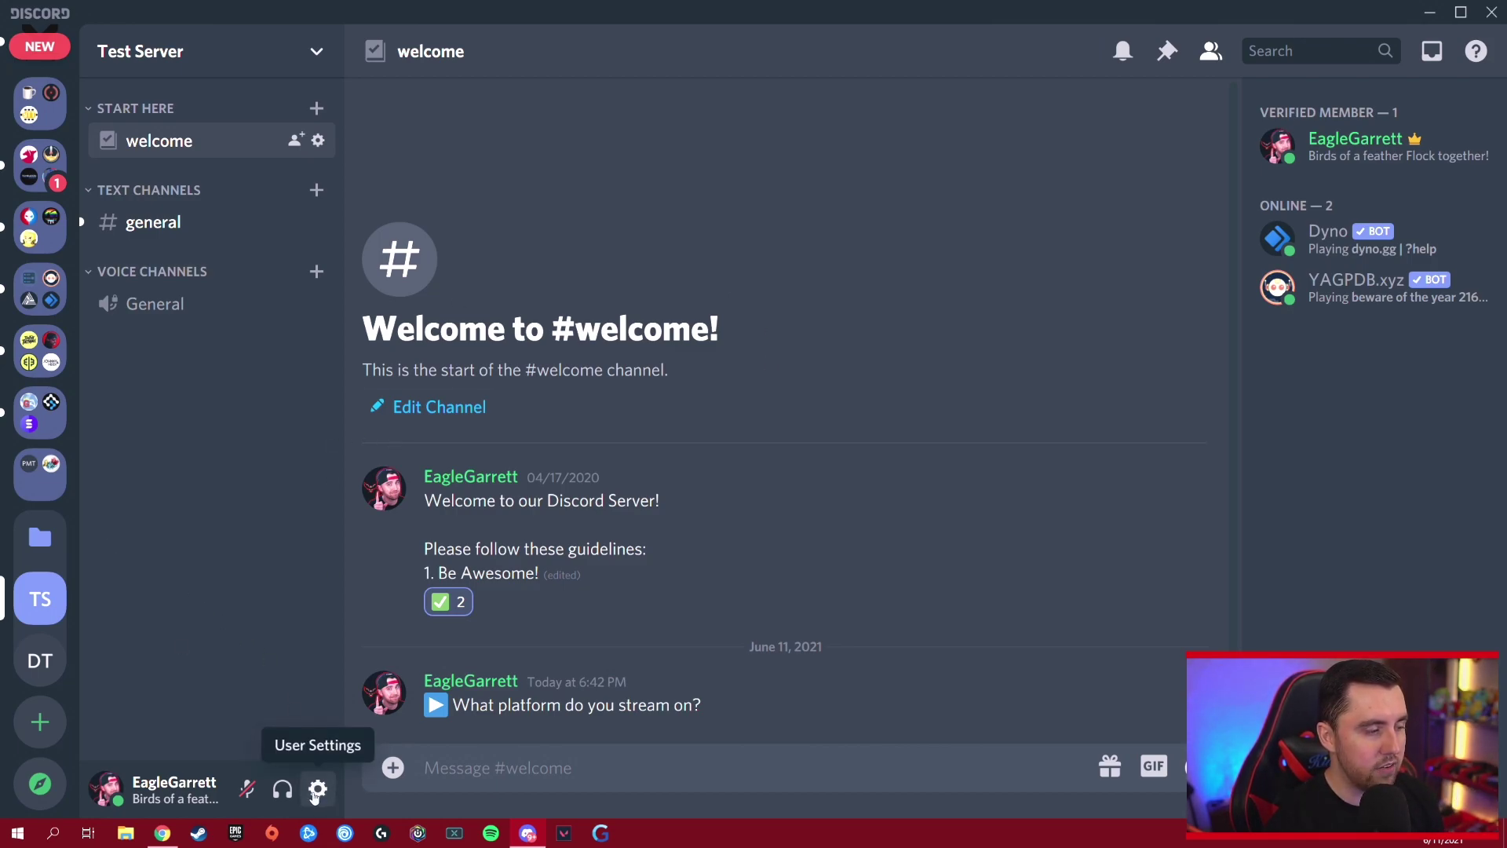
- Open the Advanced page of the user settings
{"action": "left_click", "coordinate": [316, 789]}
{"action": "scroll", "coordinate": [387, 570], "scroll_direction": "down", "scroll_amount": 6}
{"action": "scroll", "coordinate": [359, 327], "scroll_direction": "up", "scroll_amount": 4}
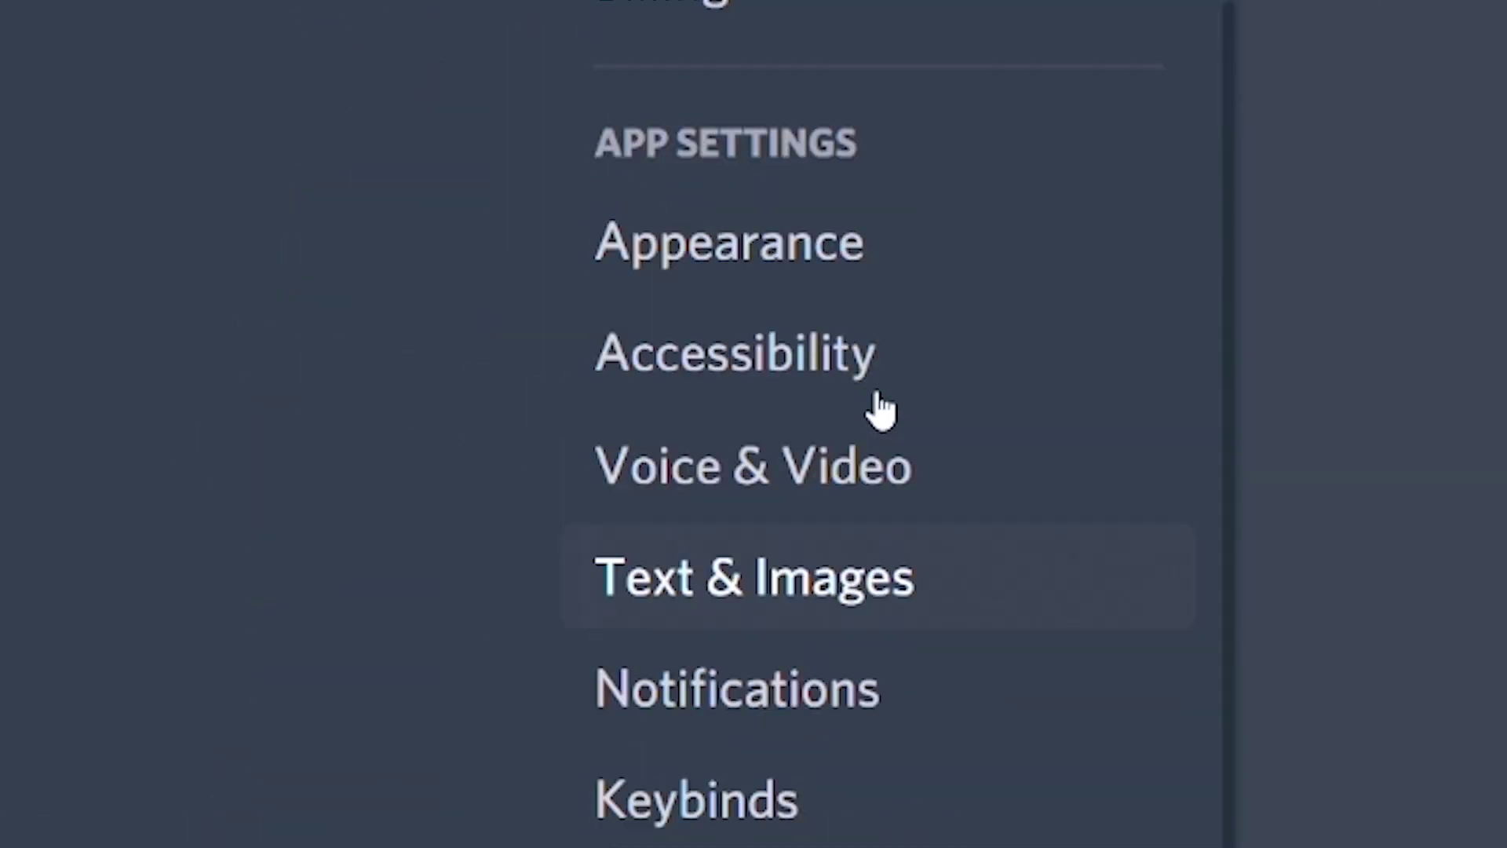
{"action": "scroll", "coordinate": [368, 461], "scroll_direction": "down", "scroll_amount": 4}
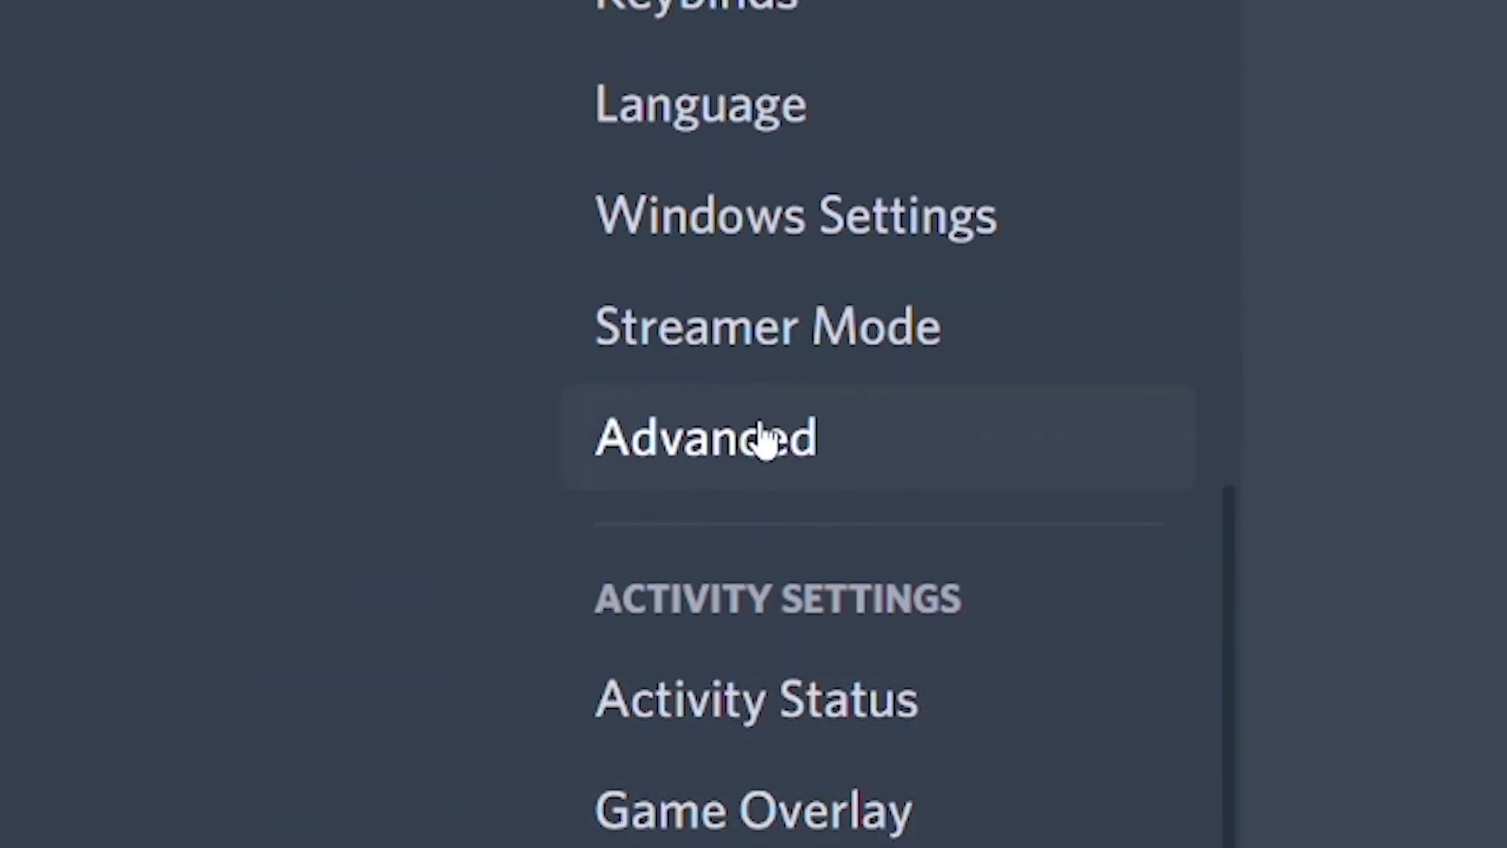
{"action": "left_click", "coordinate": [766, 439]}
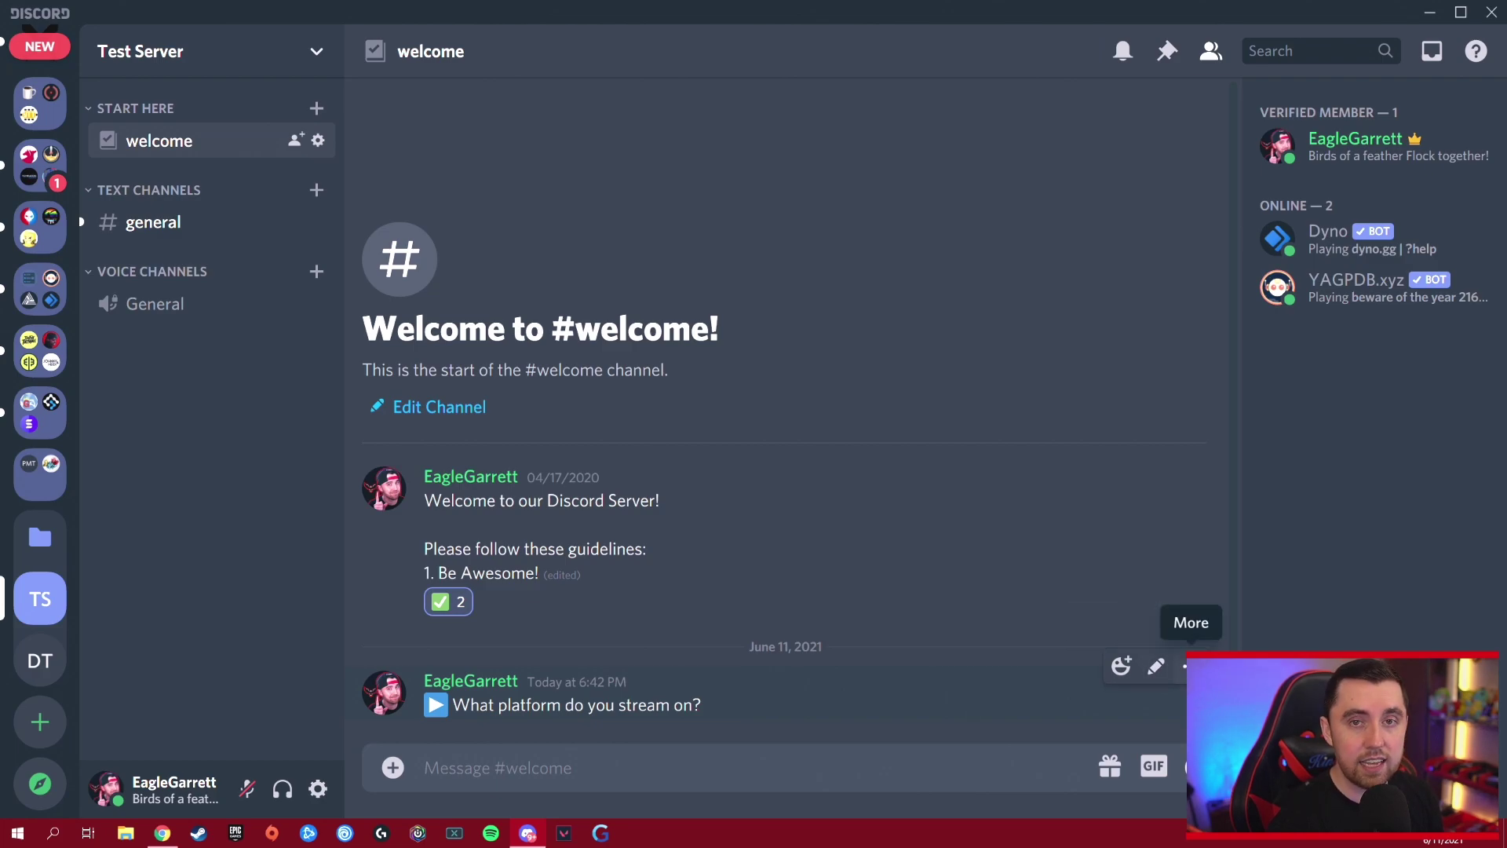
- Copy the ID of the "What platform do you stream on?" message and switch to Dyno's Reaction Roles page in Chrome
{"action": "left_click", "coordinate": [1185, 666]}
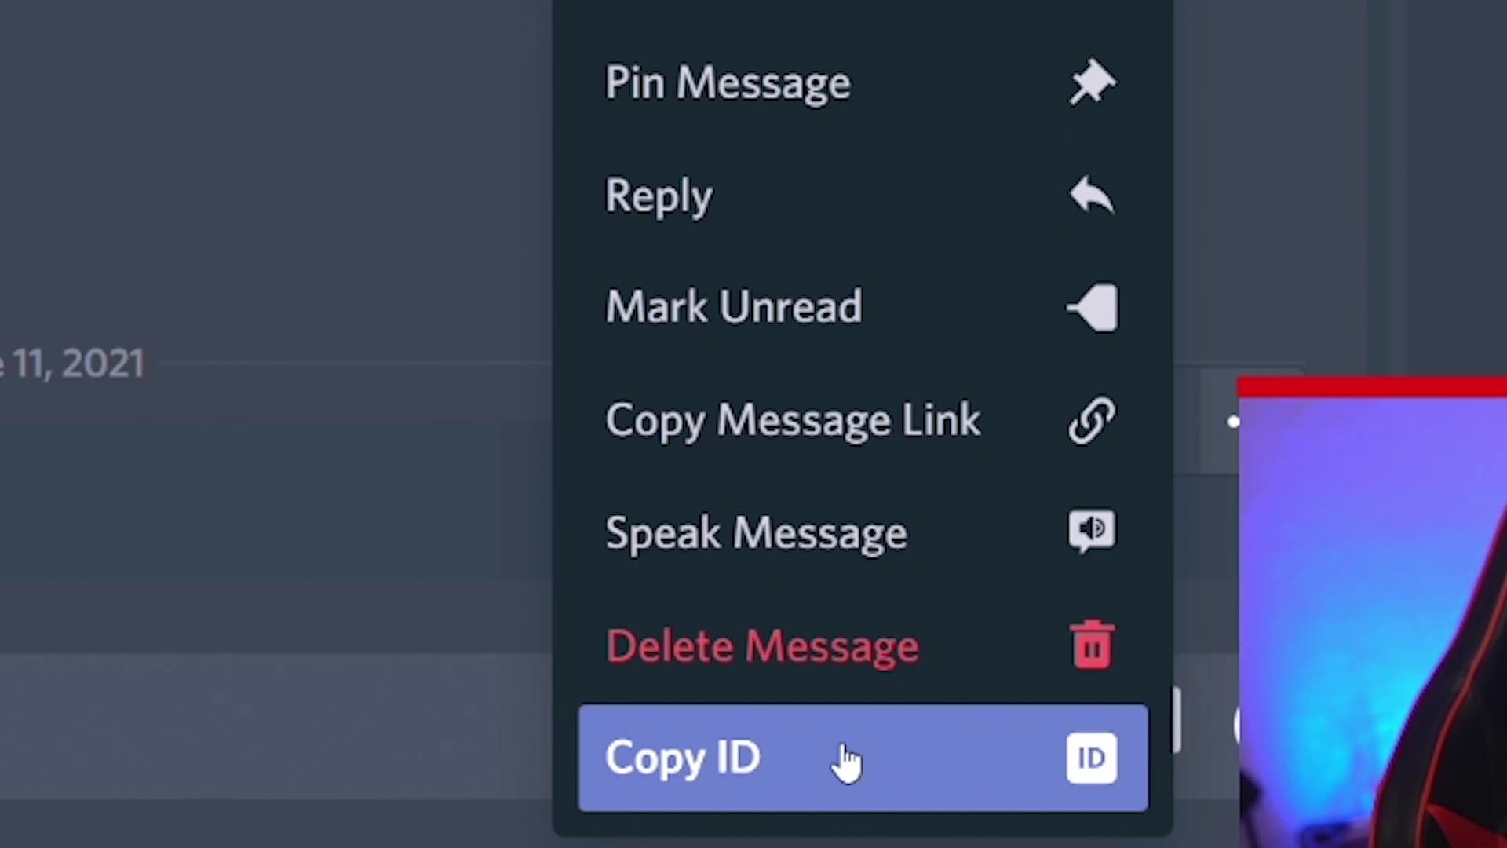
{"action": "left_click", "coordinate": [817, 761]}
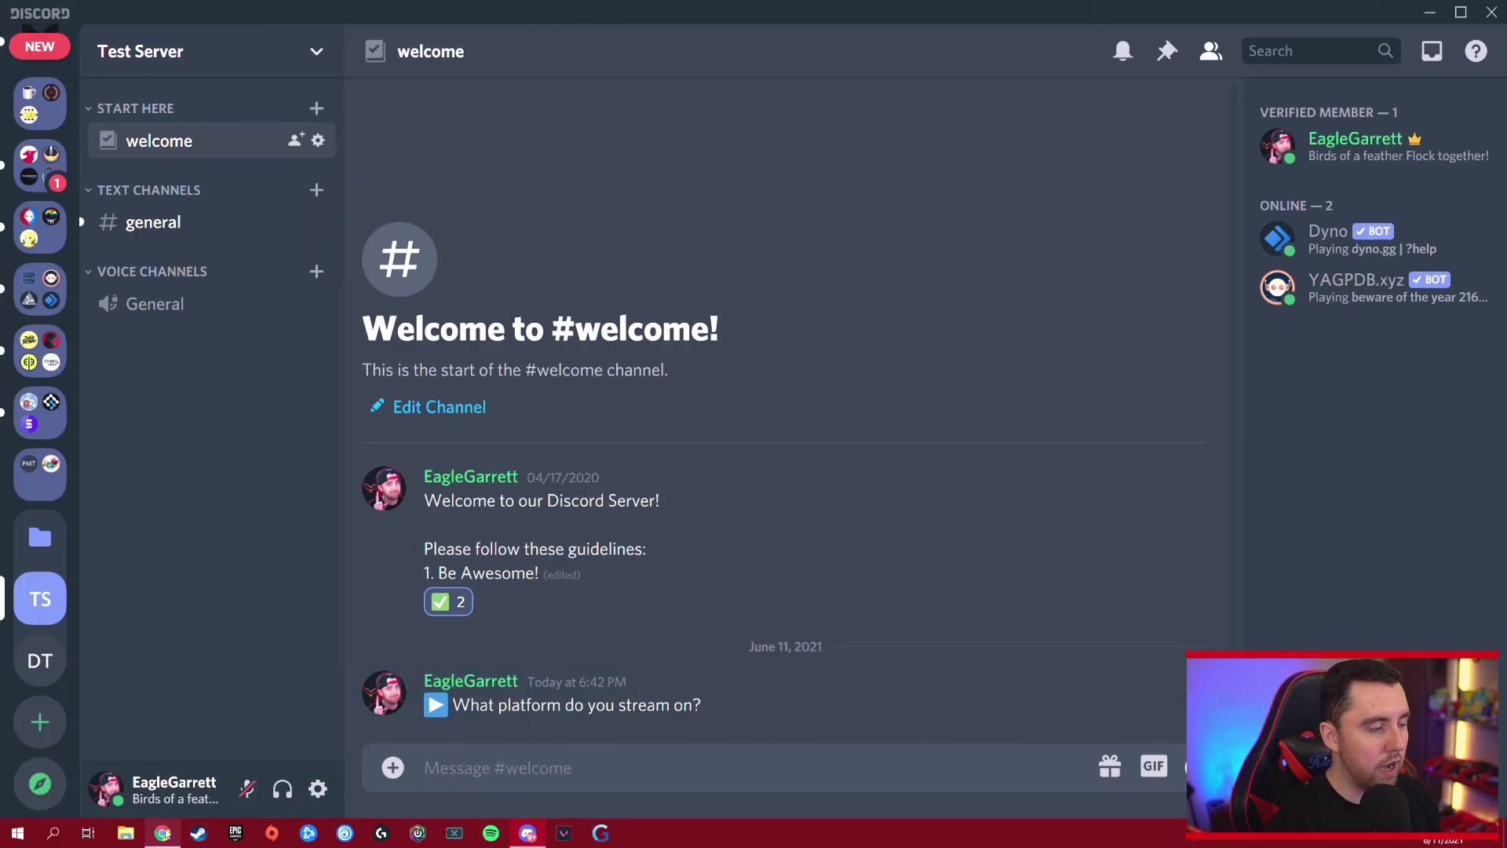
{"action": "left_click", "coordinate": [163, 833]}
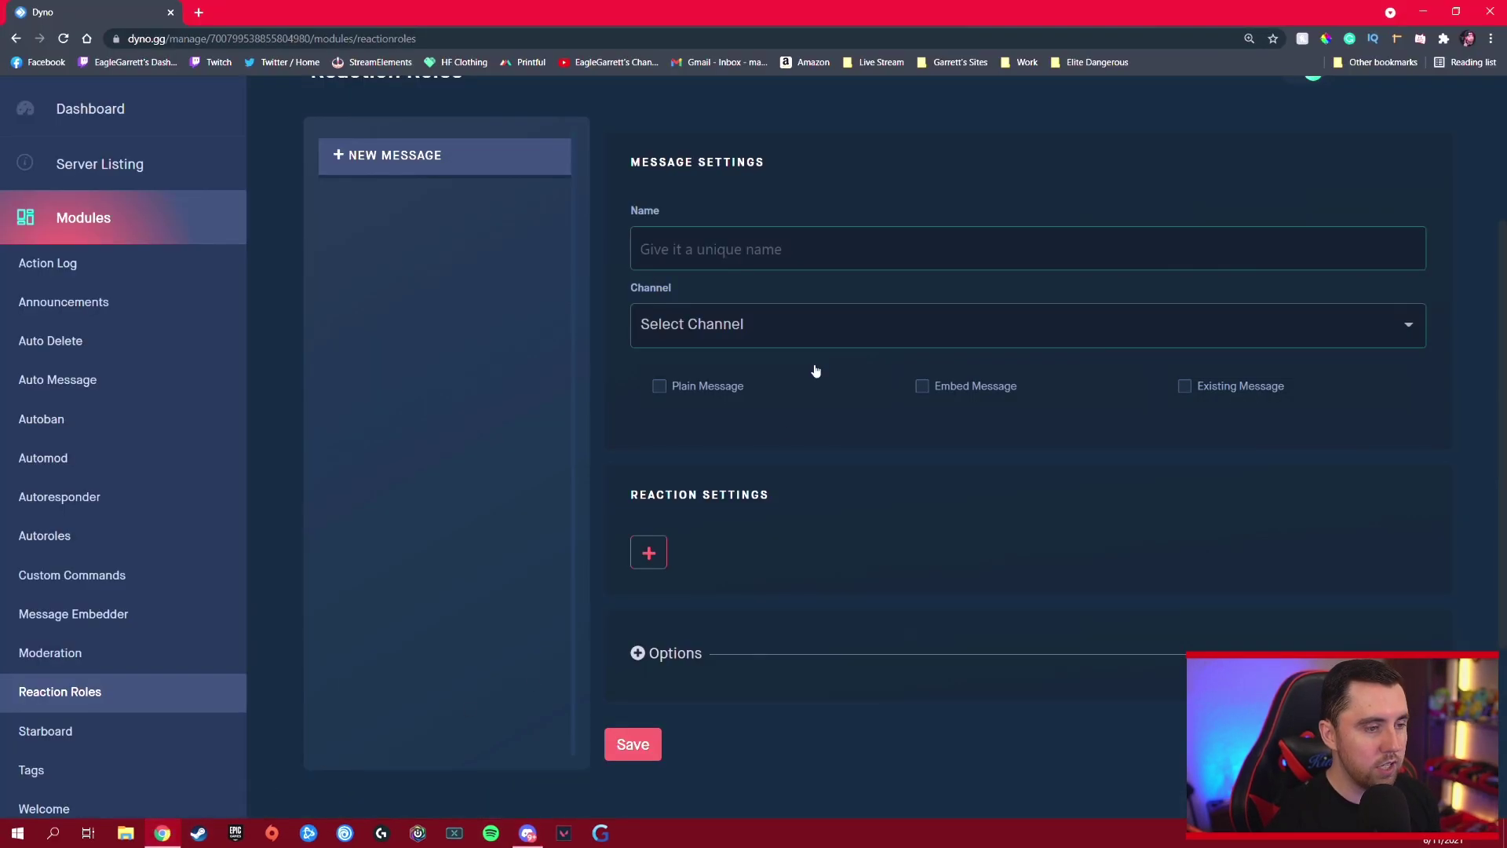
- Reopen the Reaction Roles settings by way of the server dashboard's list of modules
{"action": "scroll", "coordinate": [811, 289], "scroll_direction": "up", "scroll_amount": 2}
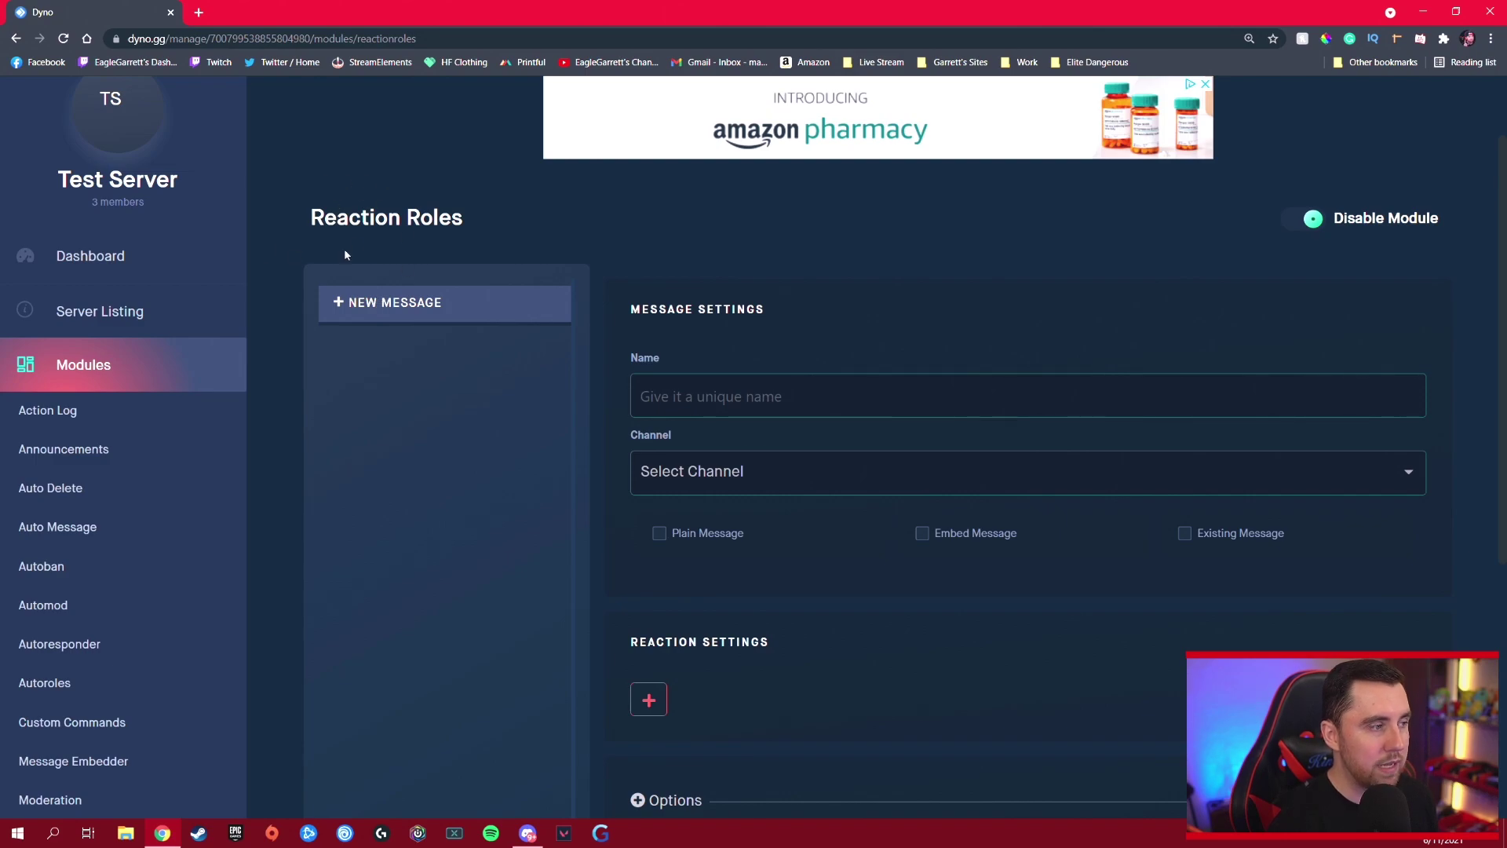
{"action": "left_click", "coordinate": [132, 256]}
{"action": "scroll", "coordinate": [849, 439], "scroll_direction": "down", "scroll_amount": 15}
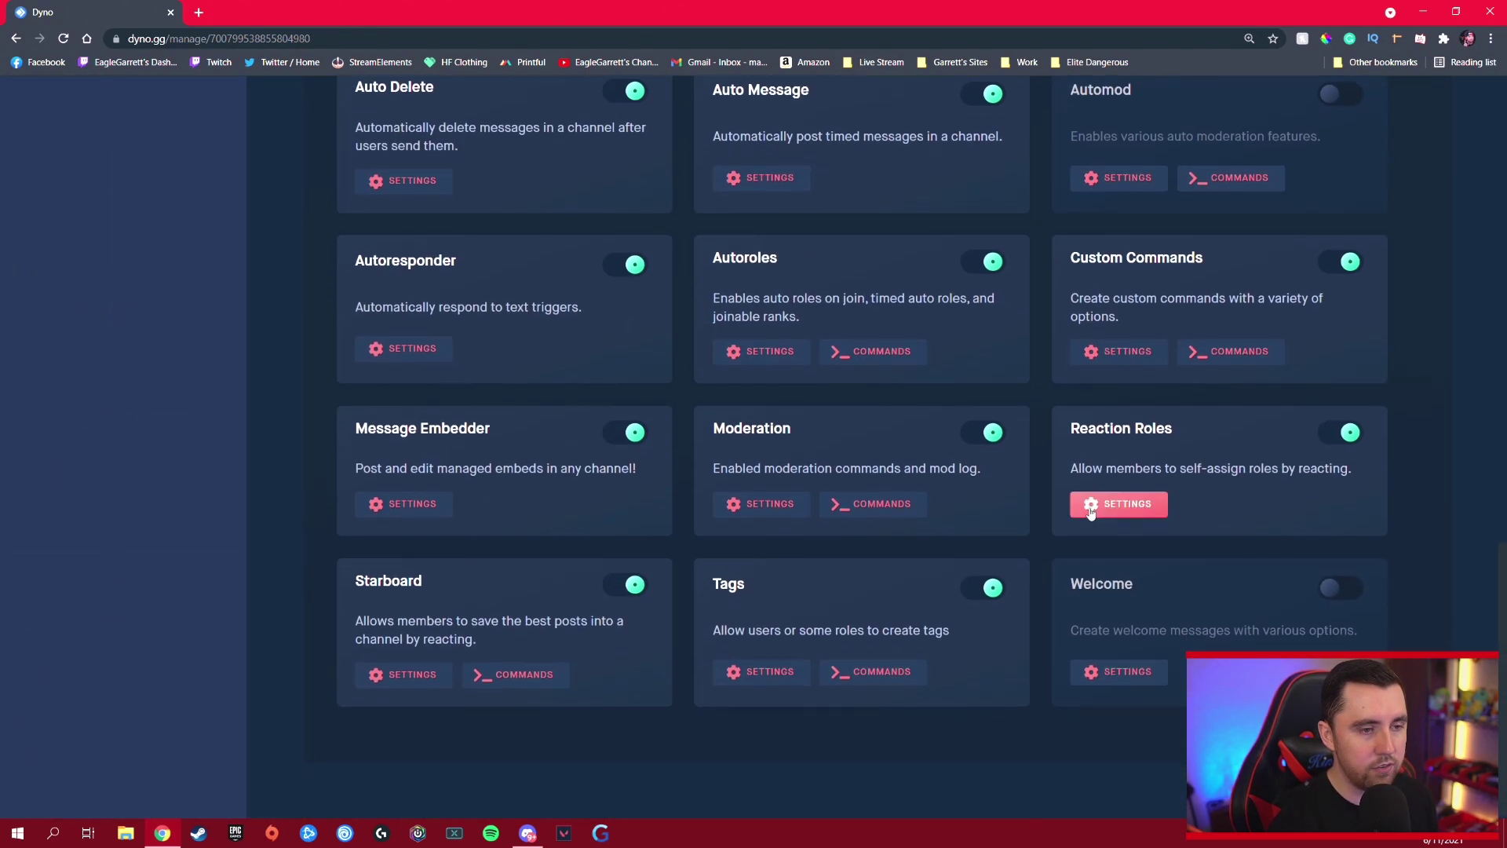
{"action": "left_click", "coordinate": [1145, 506]}
{"action": "scroll", "coordinate": [764, 411], "scroll_direction": "up", "scroll_amount": 6}
{"action": "scroll", "coordinate": [730, 471], "scroll_direction": "down", "scroll_amount": 1}
- Name the reaction role message "Platform" and assign it to the welcome channel
{"action": "left_click", "coordinate": [720, 400]}
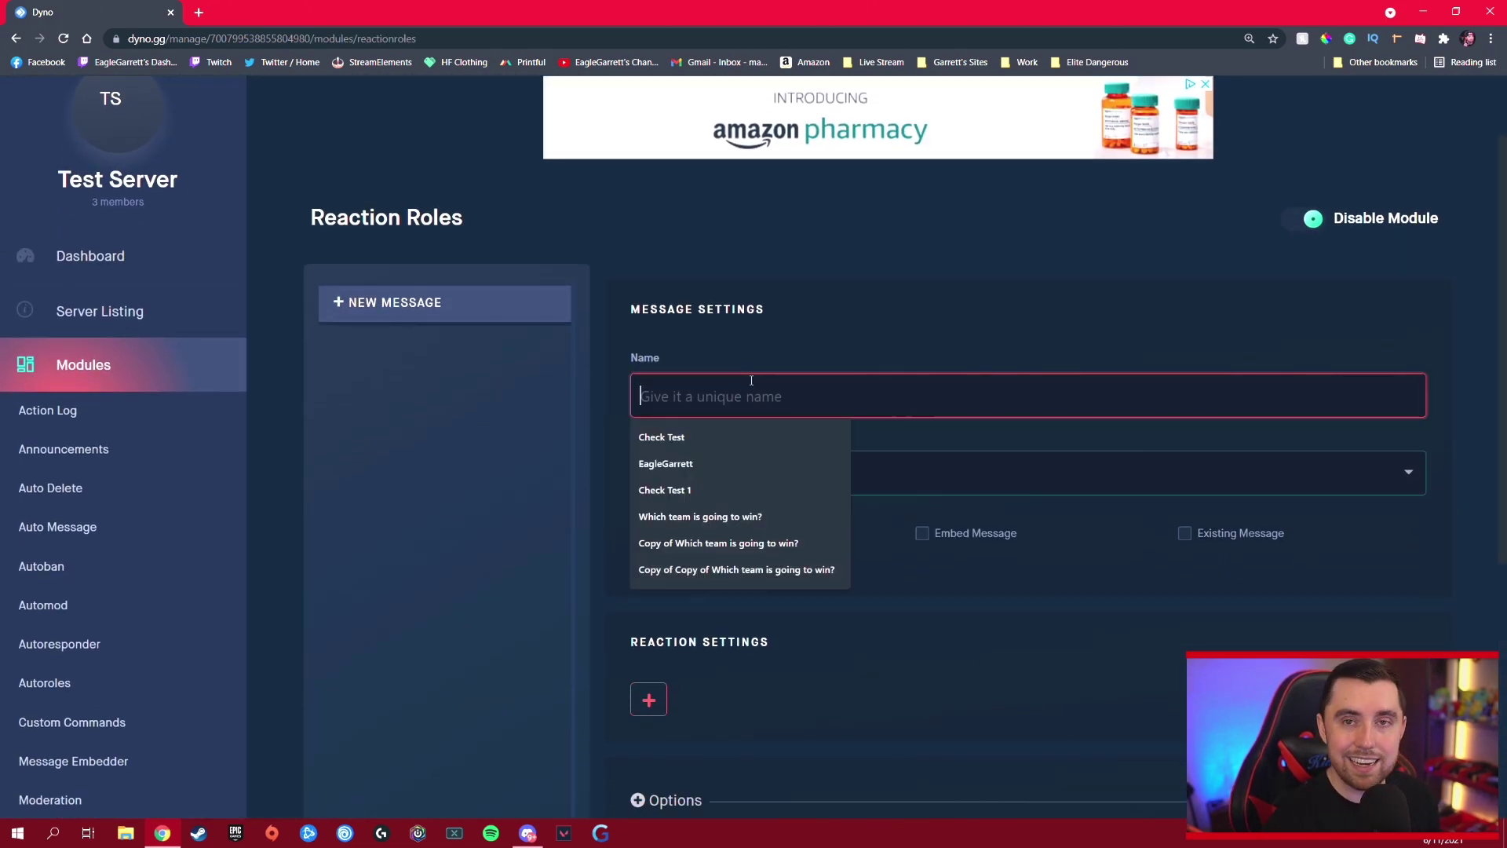
{"action": "type", "text": "Plat"}
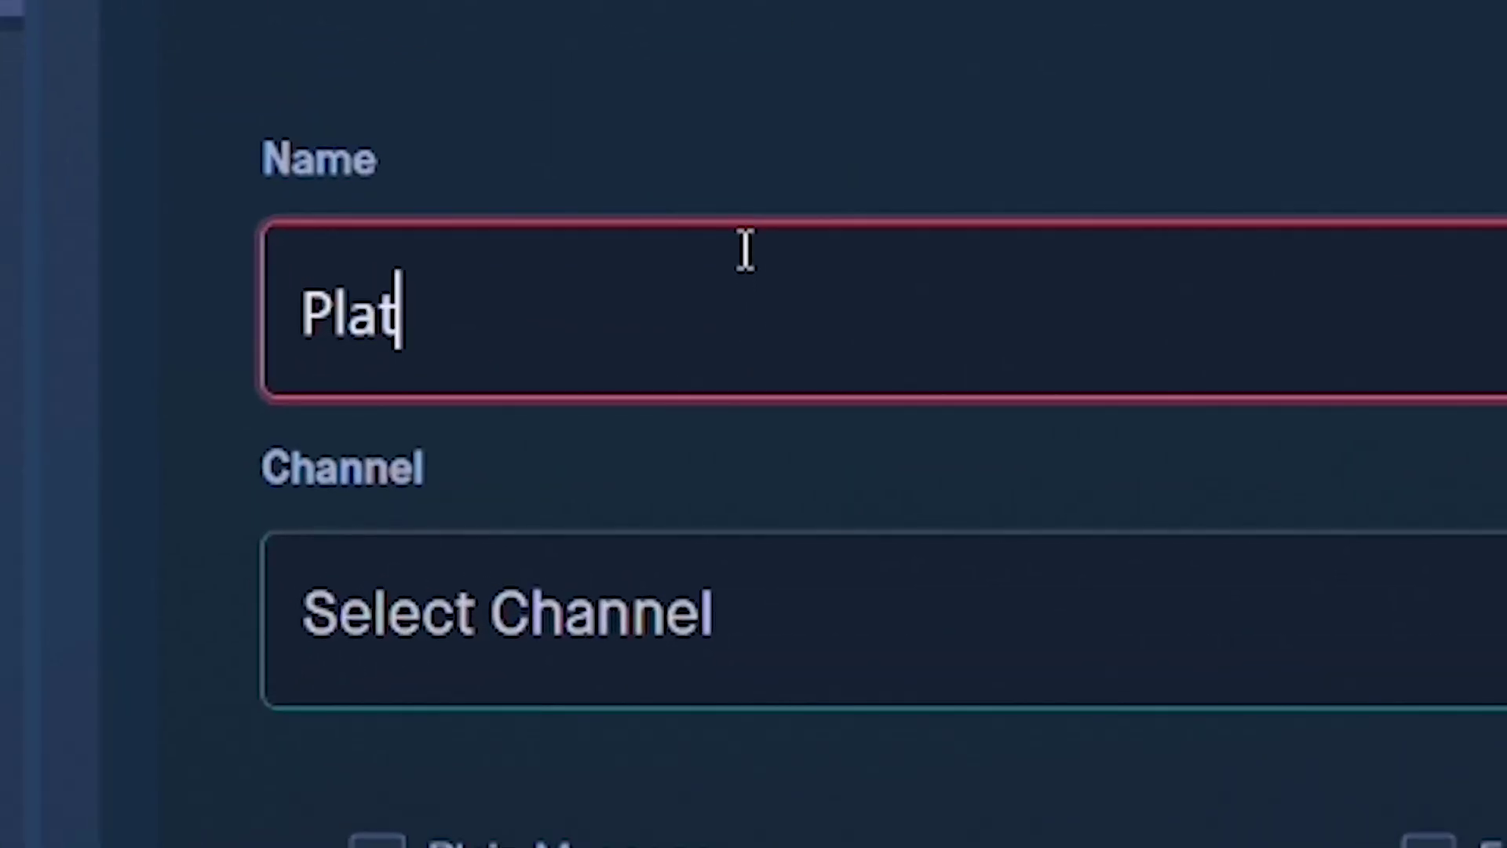
{"action": "type", "text": "form"}
{"action": "scroll", "coordinate": [1002, 363], "scroll_direction": "down", "scroll_amount": 3}
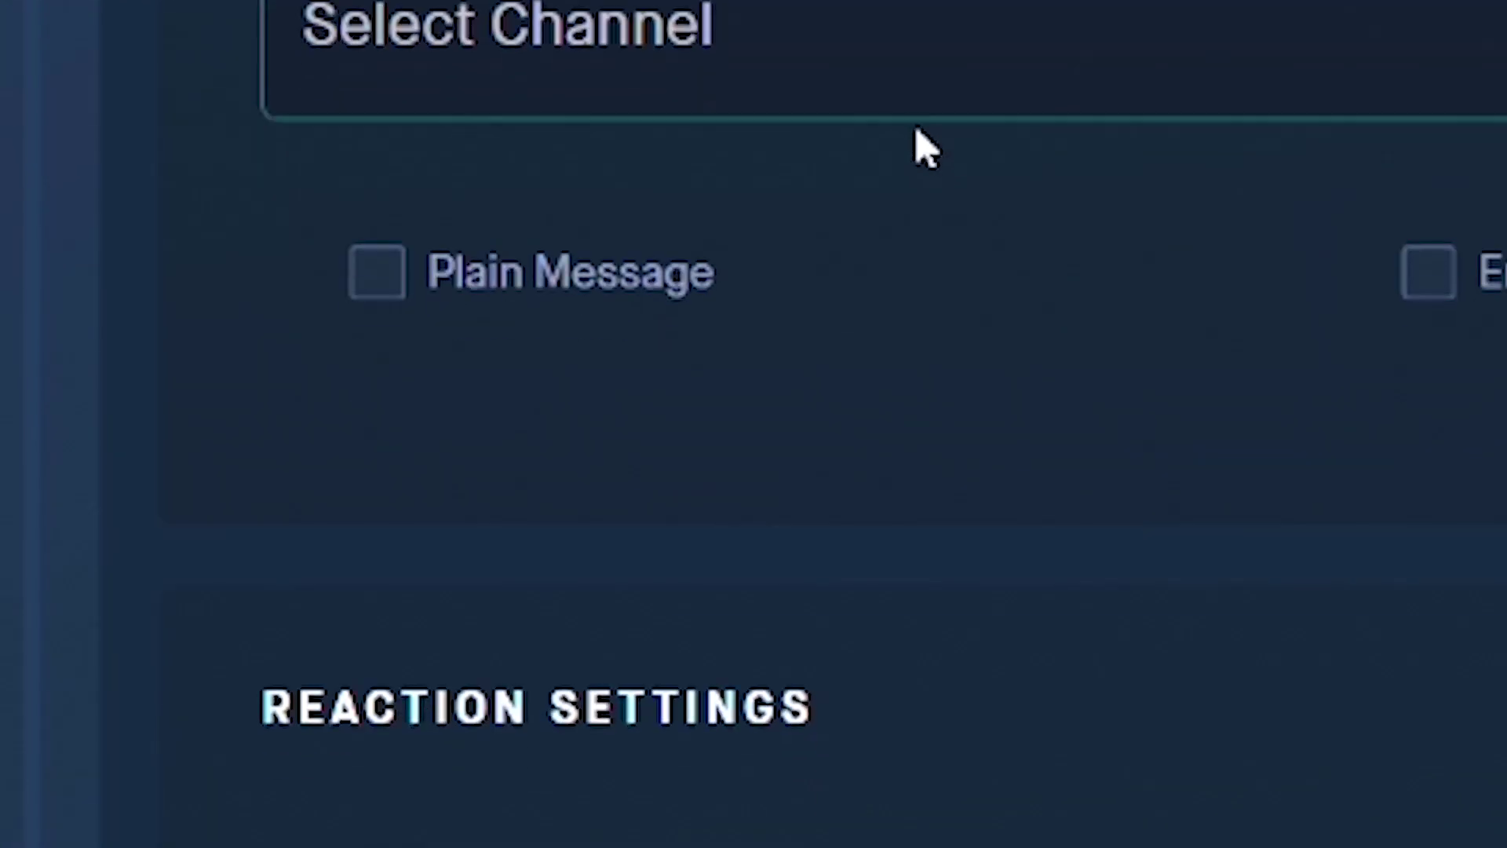
{"action": "left_click", "coordinate": [716, 28]}
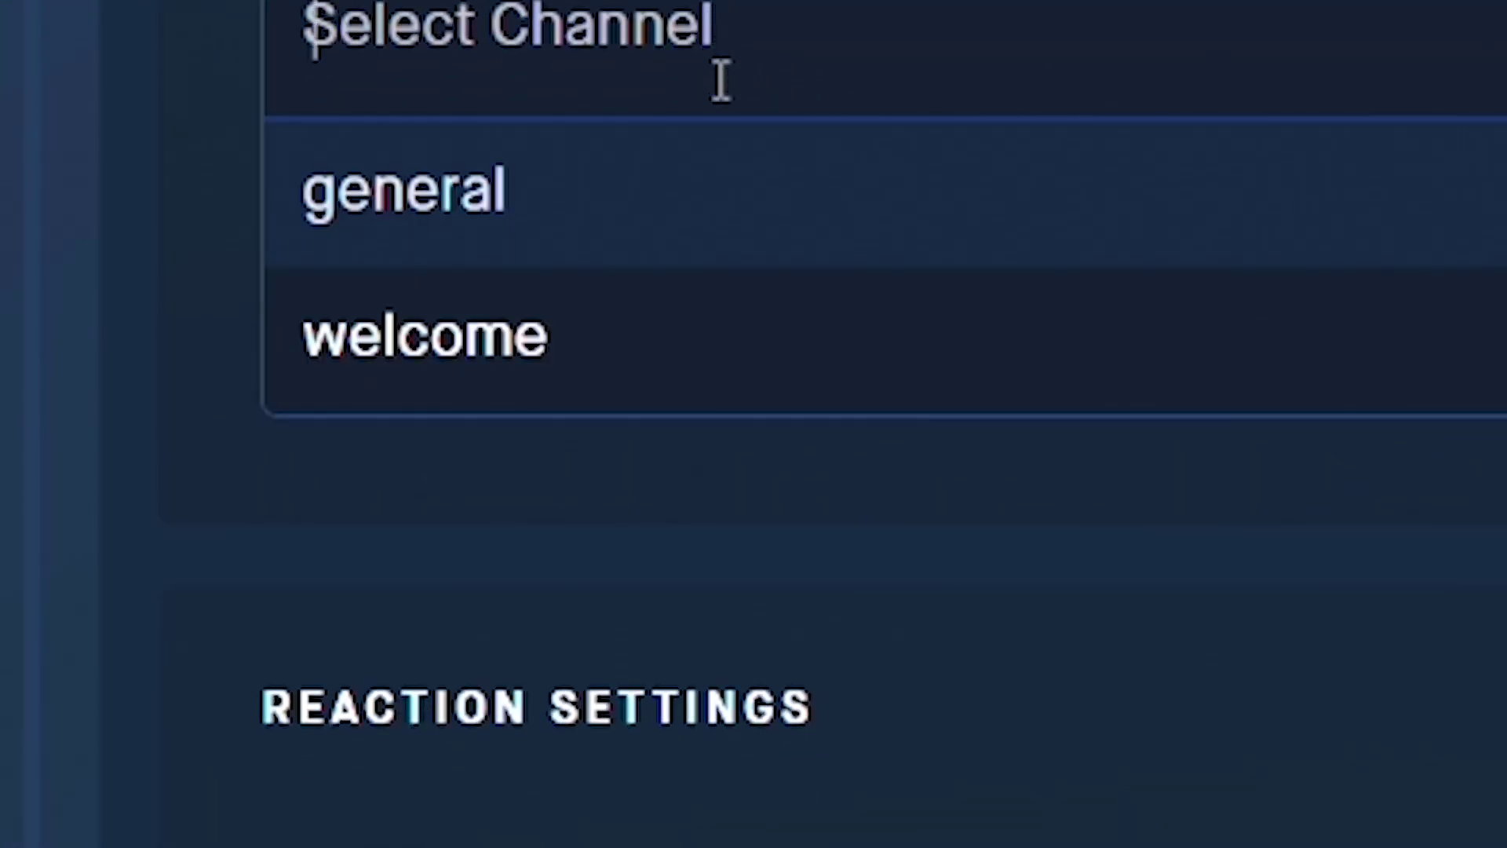
{"action": "left_click", "coordinate": [527, 339]}
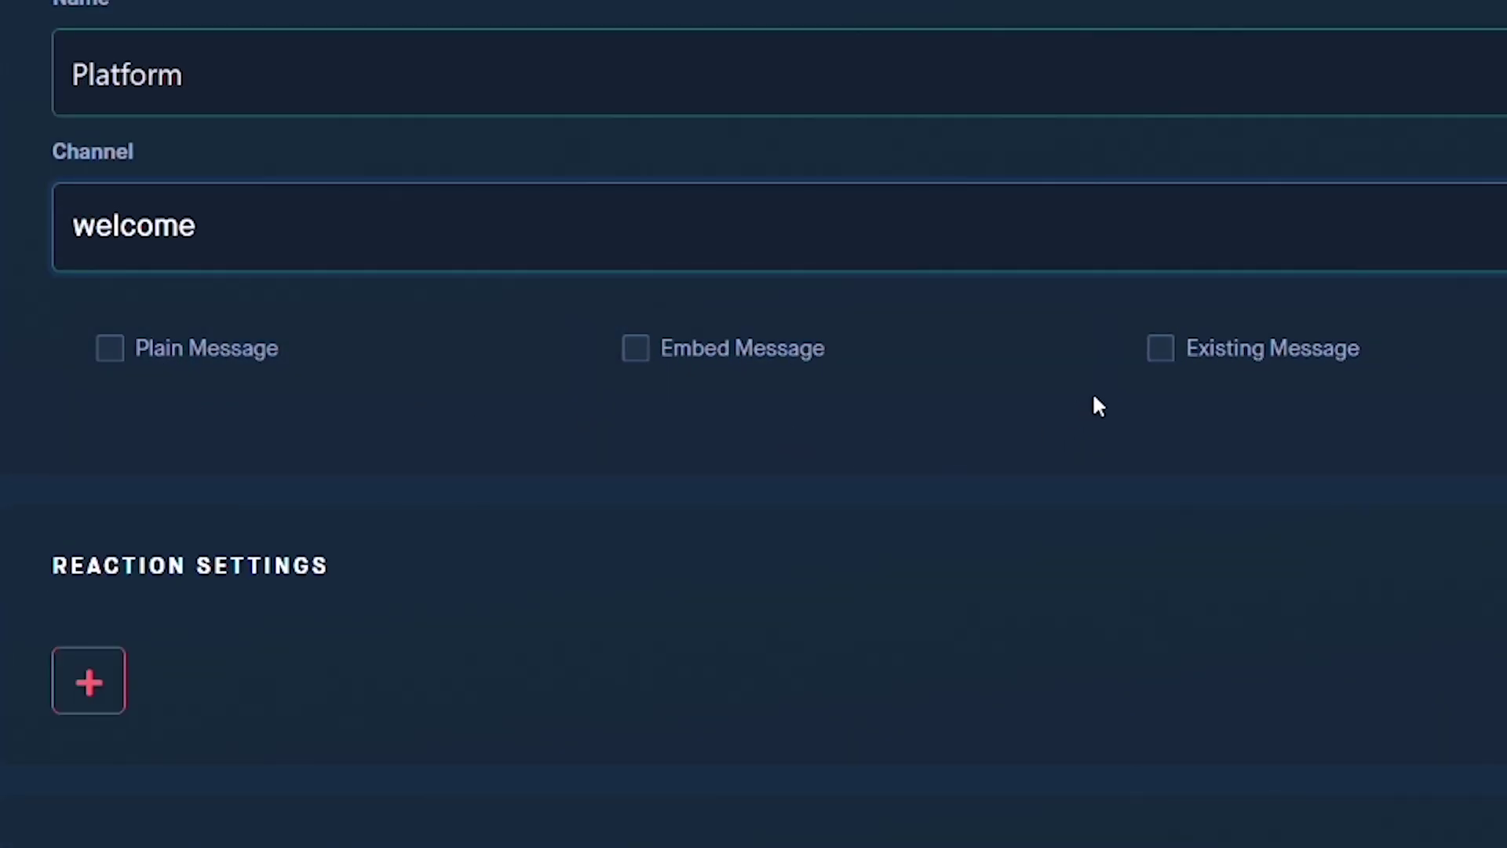
- Set the message type to Existing Message and paste the copied message ID
{"action": "left_click", "coordinate": [1160, 350]}
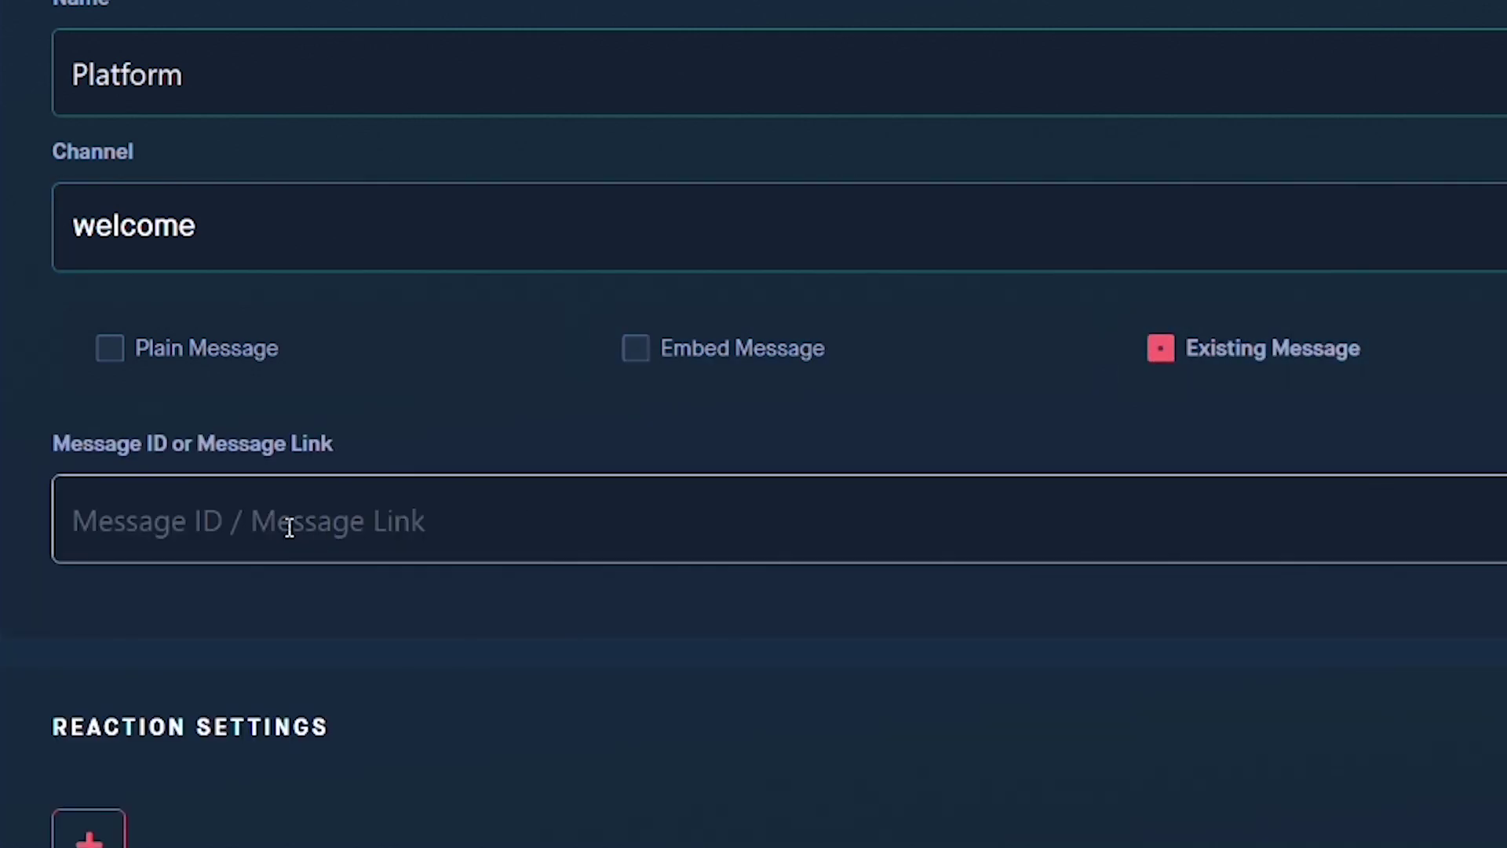
{"action": "left_click", "coordinate": [99, 517]}
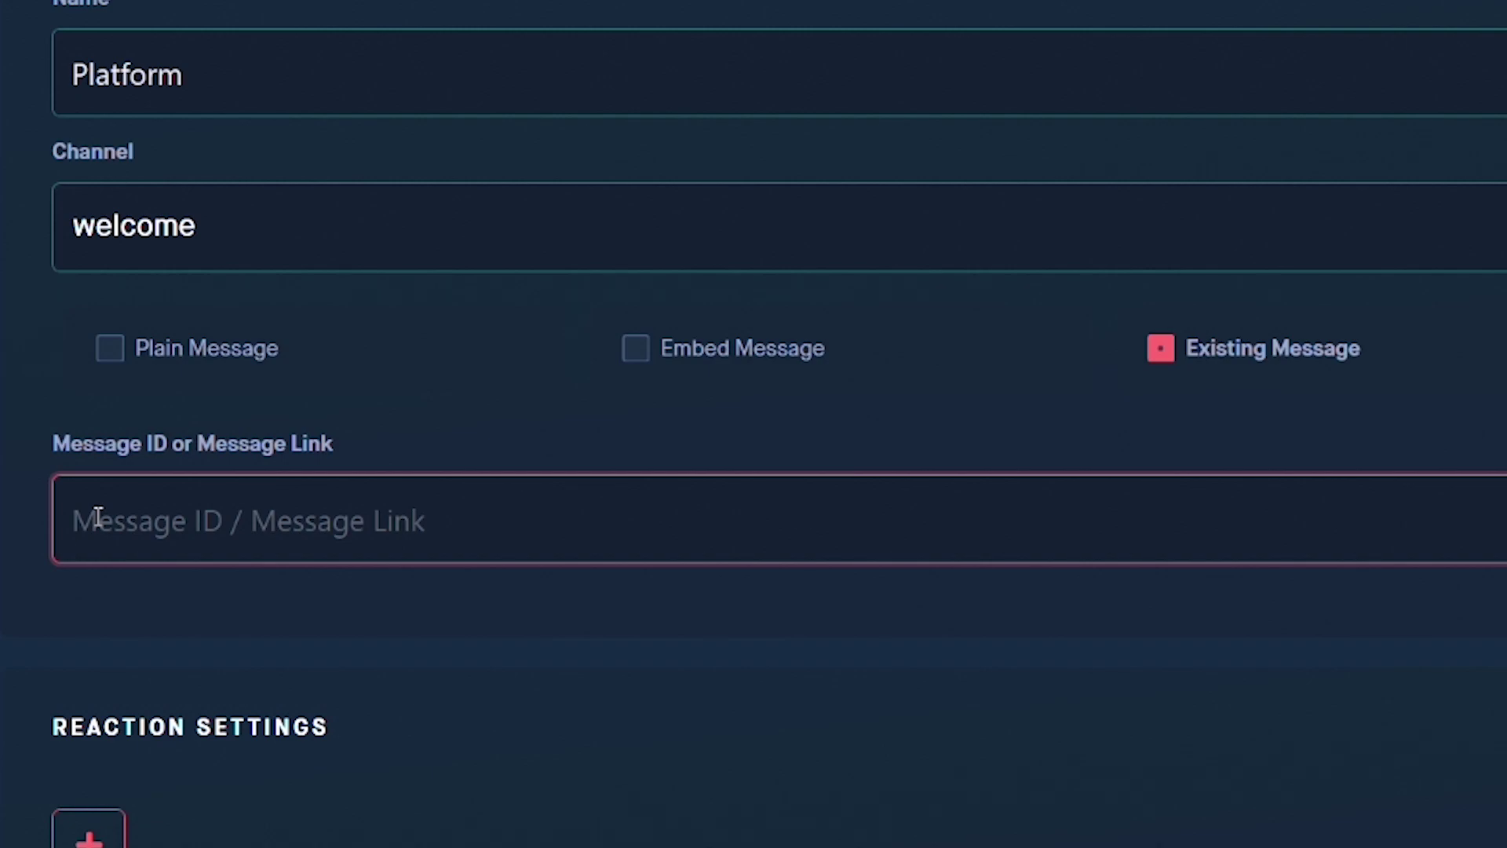
{"action": "key", "text": "ctrl+v"}
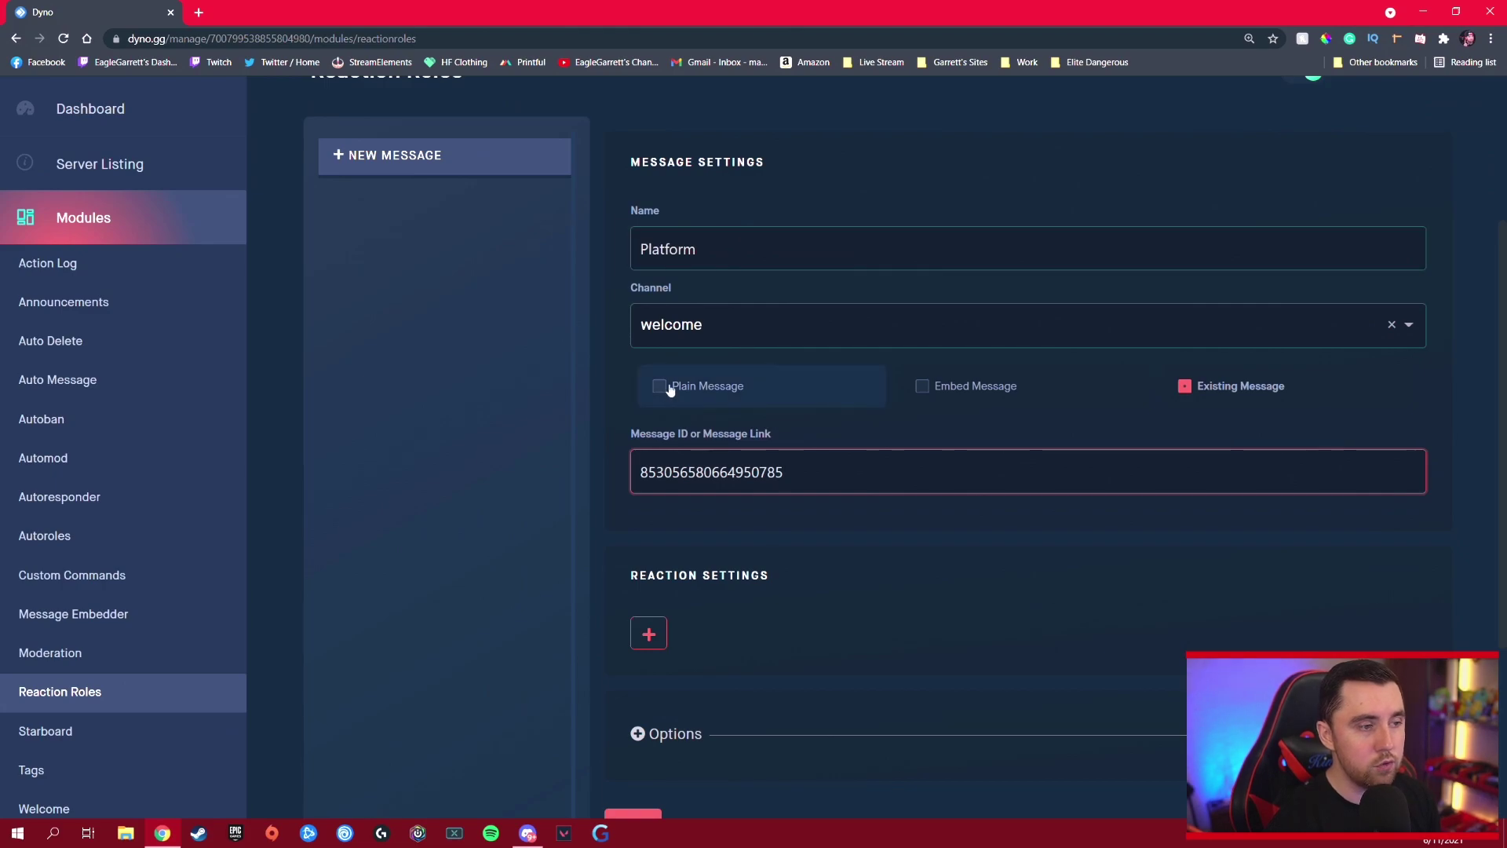
{"action": "left_click", "coordinate": [670, 389]}
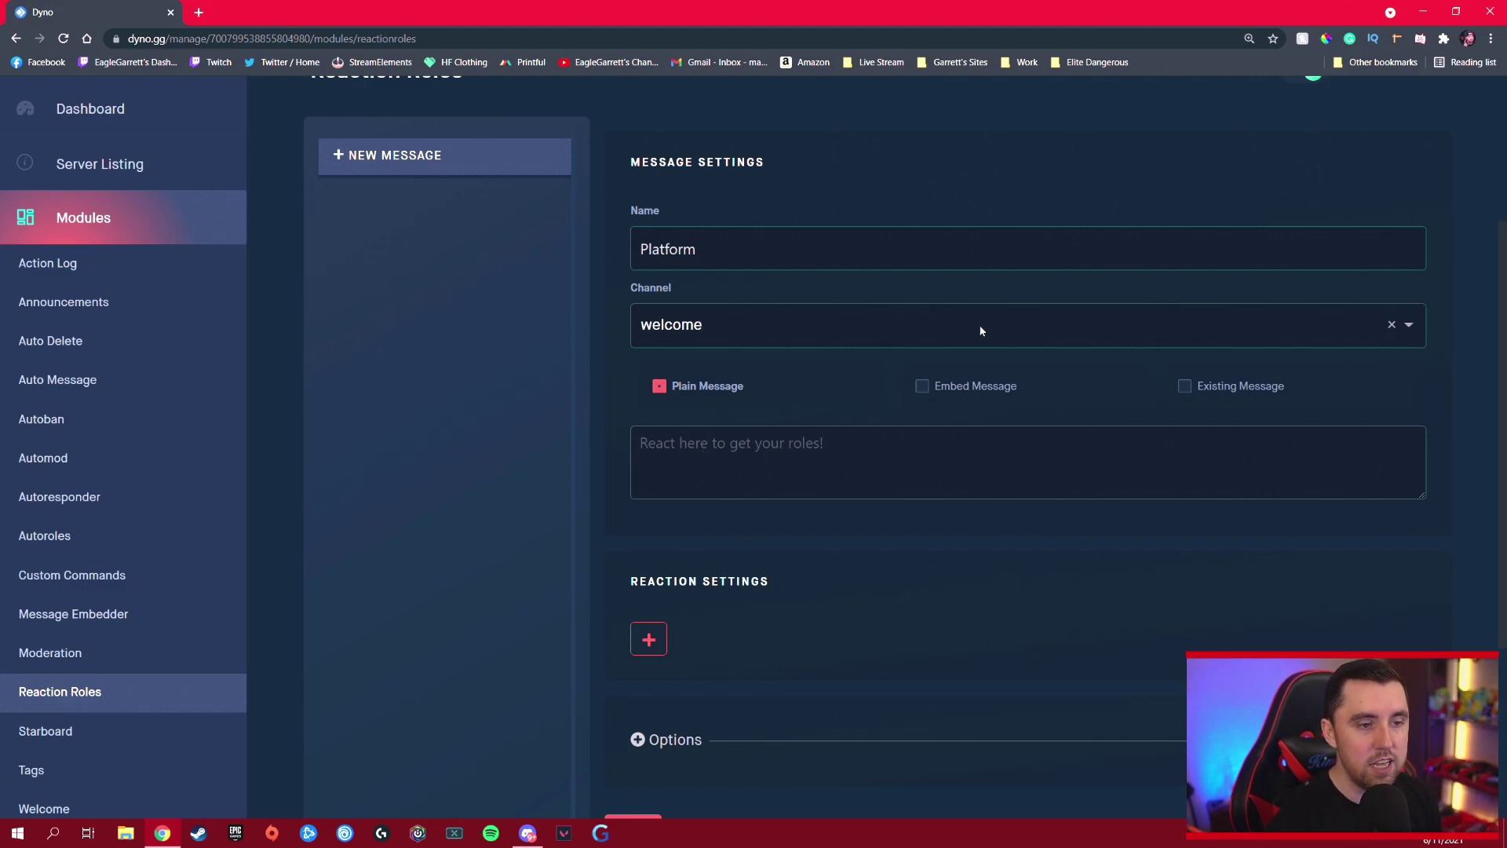
{"action": "left_click", "coordinate": [1184, 387]}
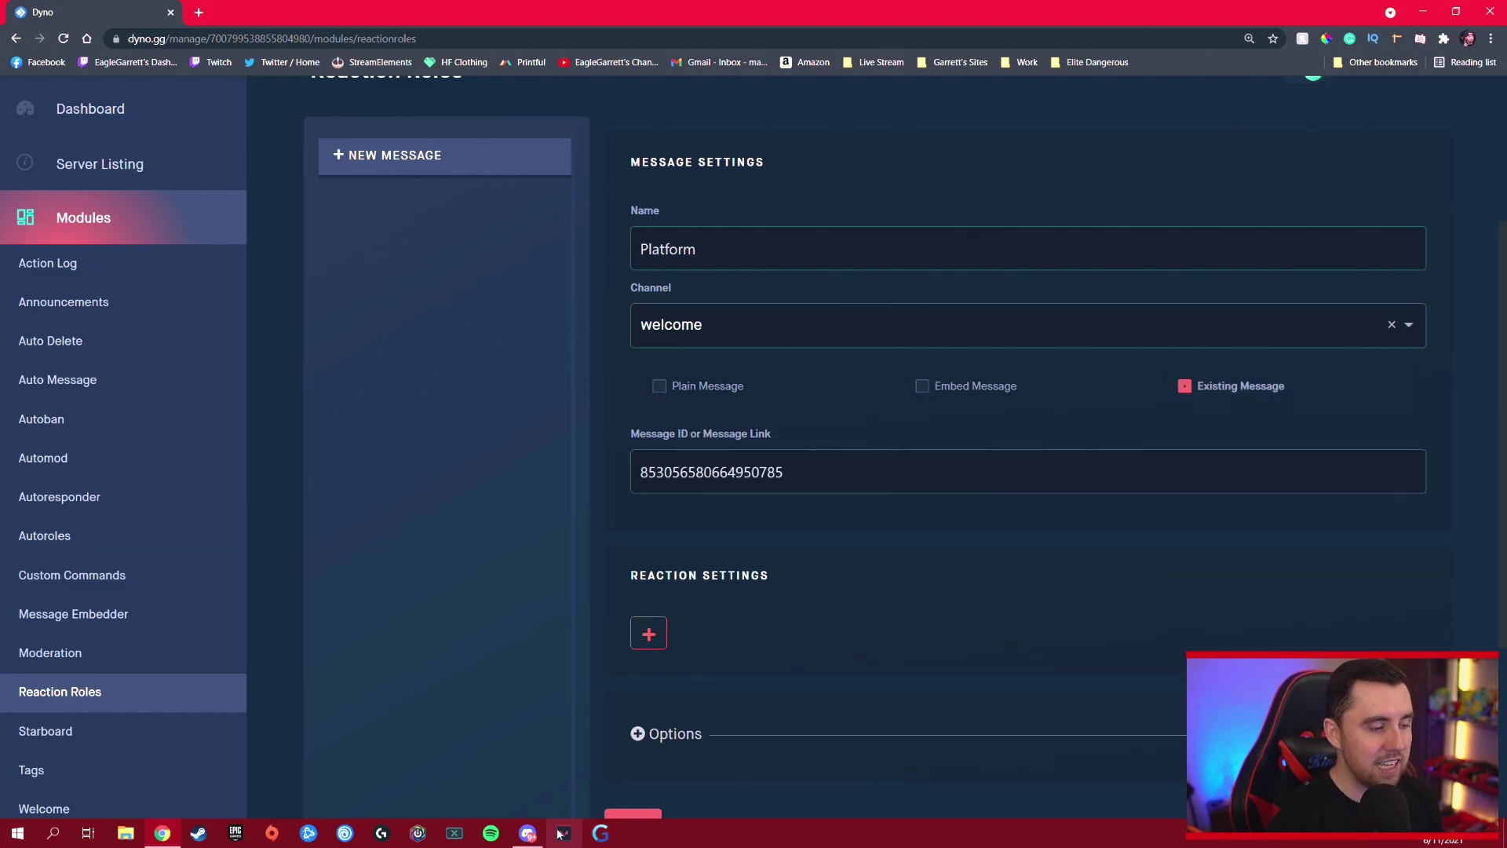
- Switch to Discord, review The Flock's welcome messages and their reactions, and return through Test Server to Dyno's Reaction Roles page in Chrome
{"action": "left_click", "coordinate": [528, 833]}
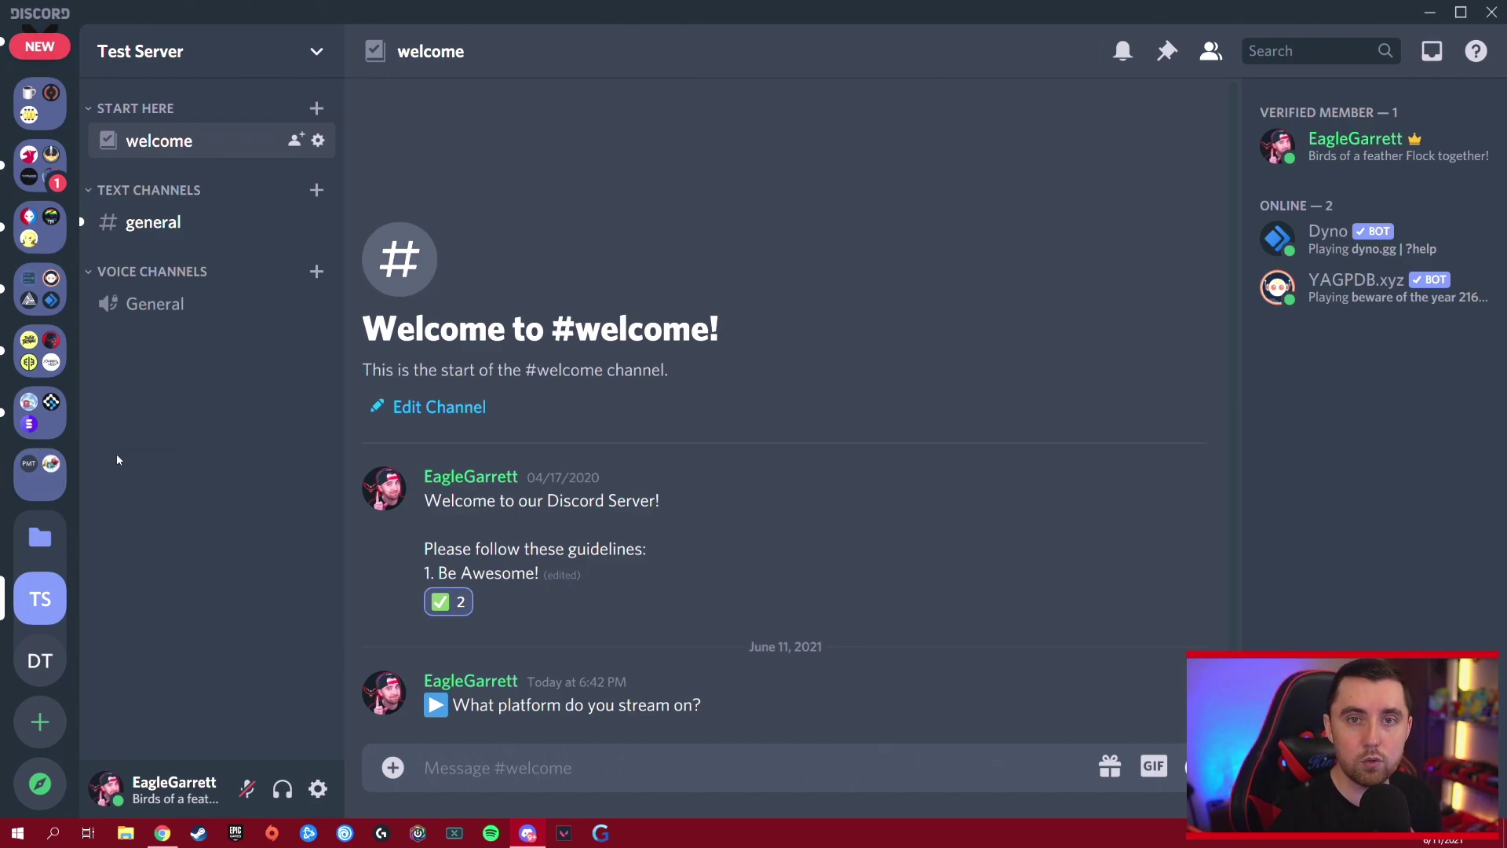
{"action": "scroll", "coordinate": [51, 518], "scroll_direction": "down", "scroll_amount": 5}
{"action": "scroll", "coordinate": [50, 518], "scroll_direction": "down", "scroll_amount": 2}
{"action": "left_click", "coordinate": [39, 320]}
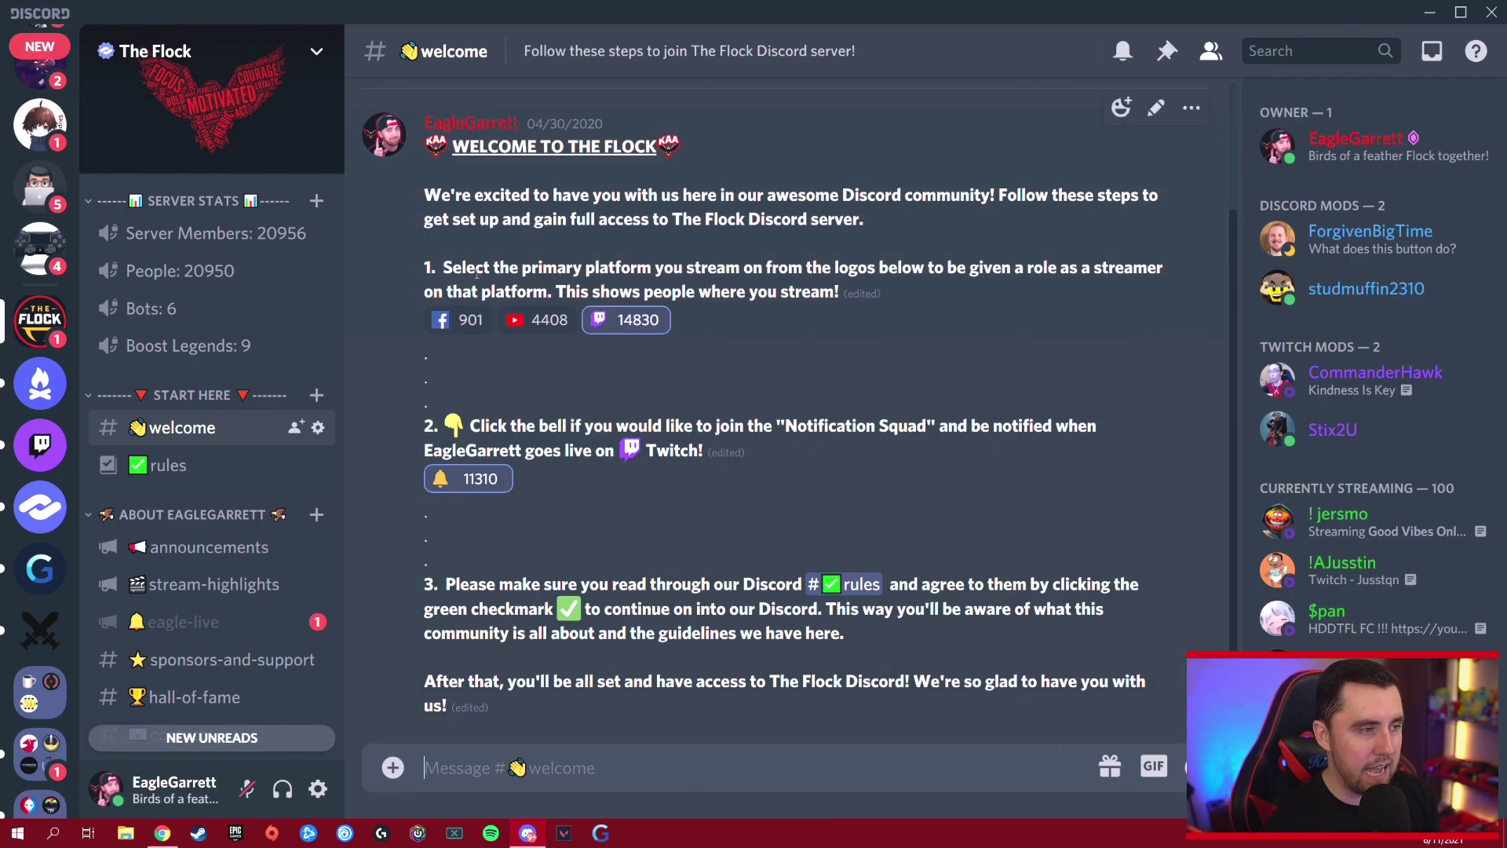
{"action": "scroll", "coordinate": [39, 593], "scroll_direction": "down", "scroll_amount": 6}
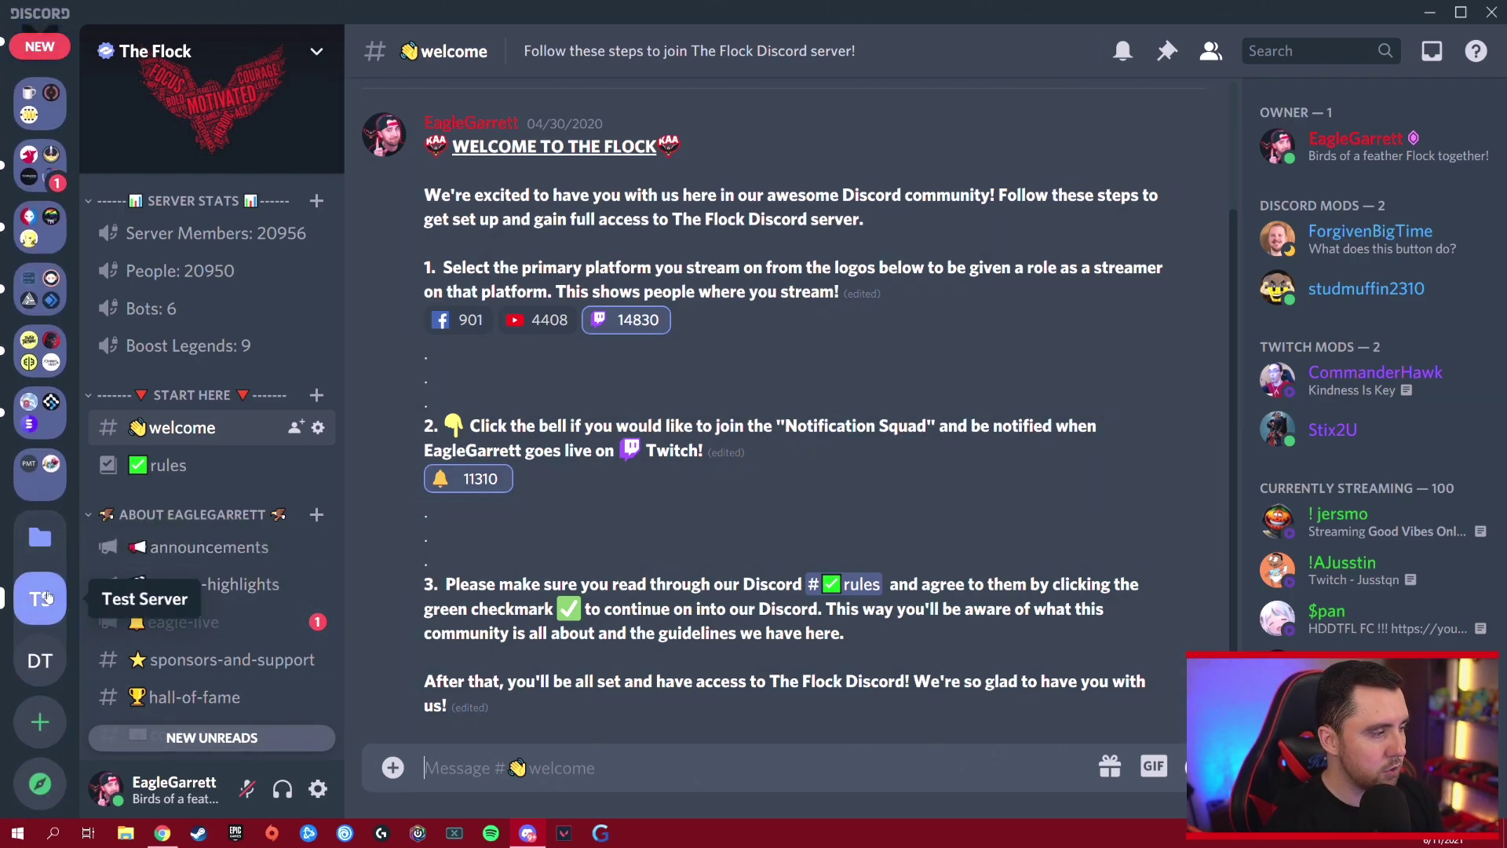
{"action": "left_click", "coordinate": [41, 598]}
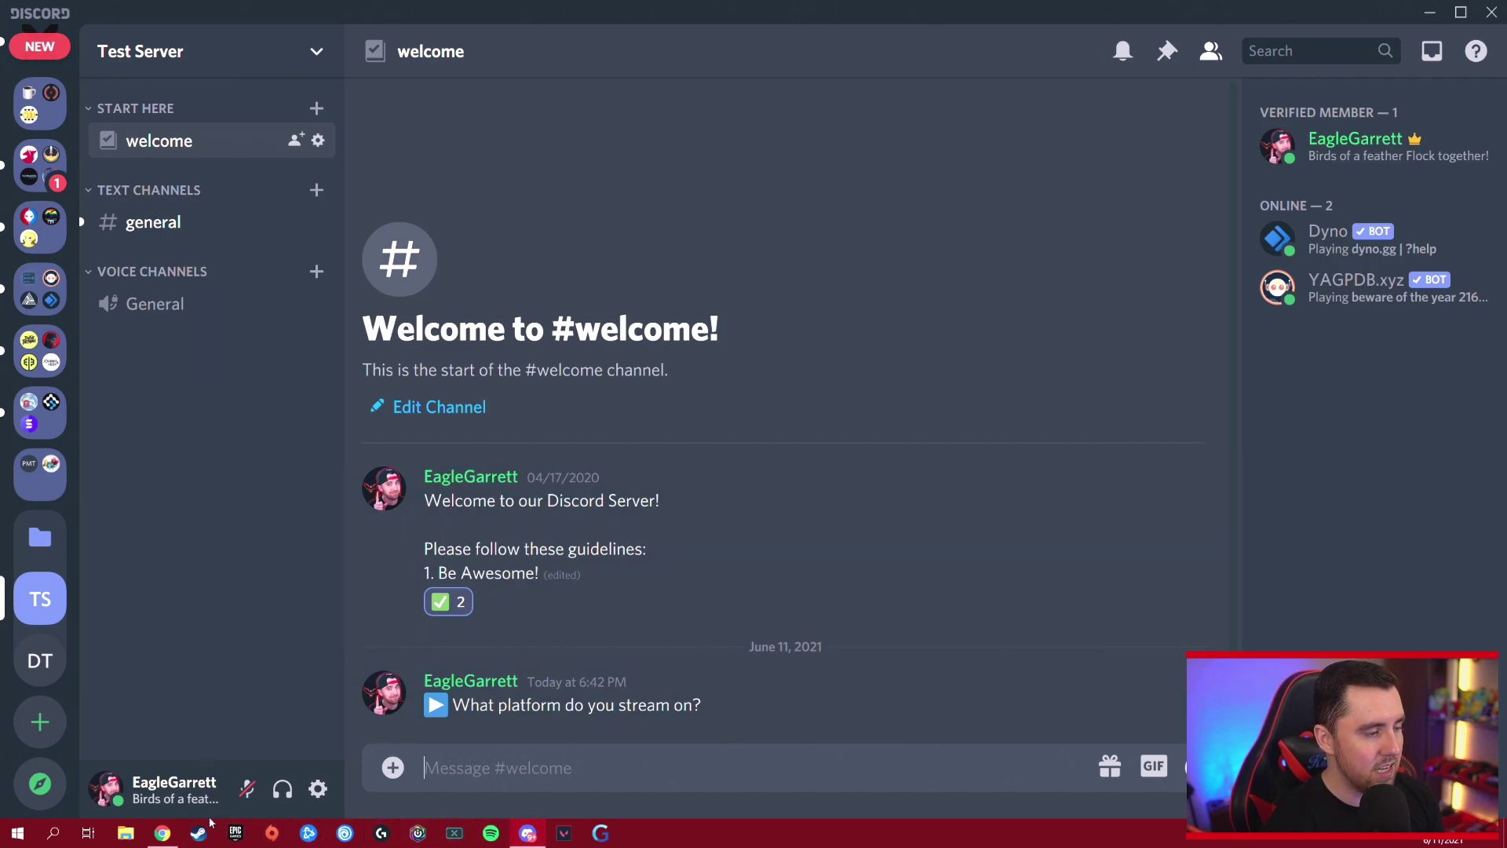
{"action": "left_click", "coordinate": [161, 833]}
{"action": "scroll", "coordinate": [890, 468], "scroll_direction": "up", "scroll_amount": 1}
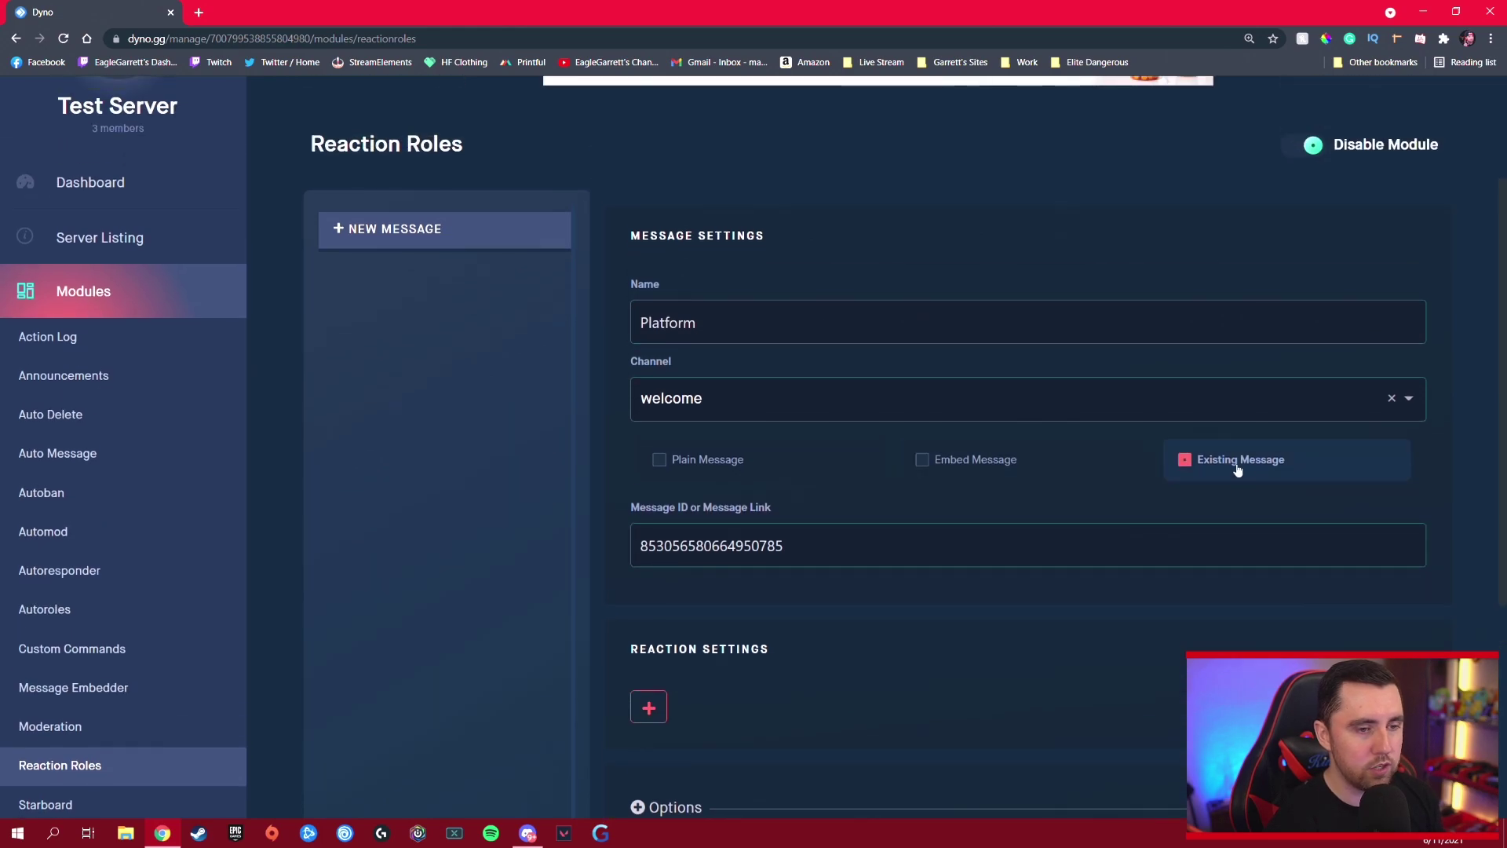
{"action": "scroll", "coordinate": [1099, 447], "scroll_direction": "down", "scroll_amount": 2}
{"action": "left_click", "coordinate": [868, 392]}
{"action": "left_click_drag", "start_coordinate": [868, 392], "coordinate": [589, 398]}
{"action": "left_click", "coordinate": [884, 398]}
- Add a reaction that assigns the Twitch role and uses the custom Twitch logo emoji
{"action": "scroll", "coordinate": [846, 451], "scroll_direction": "down", "scroll_amount": 3}
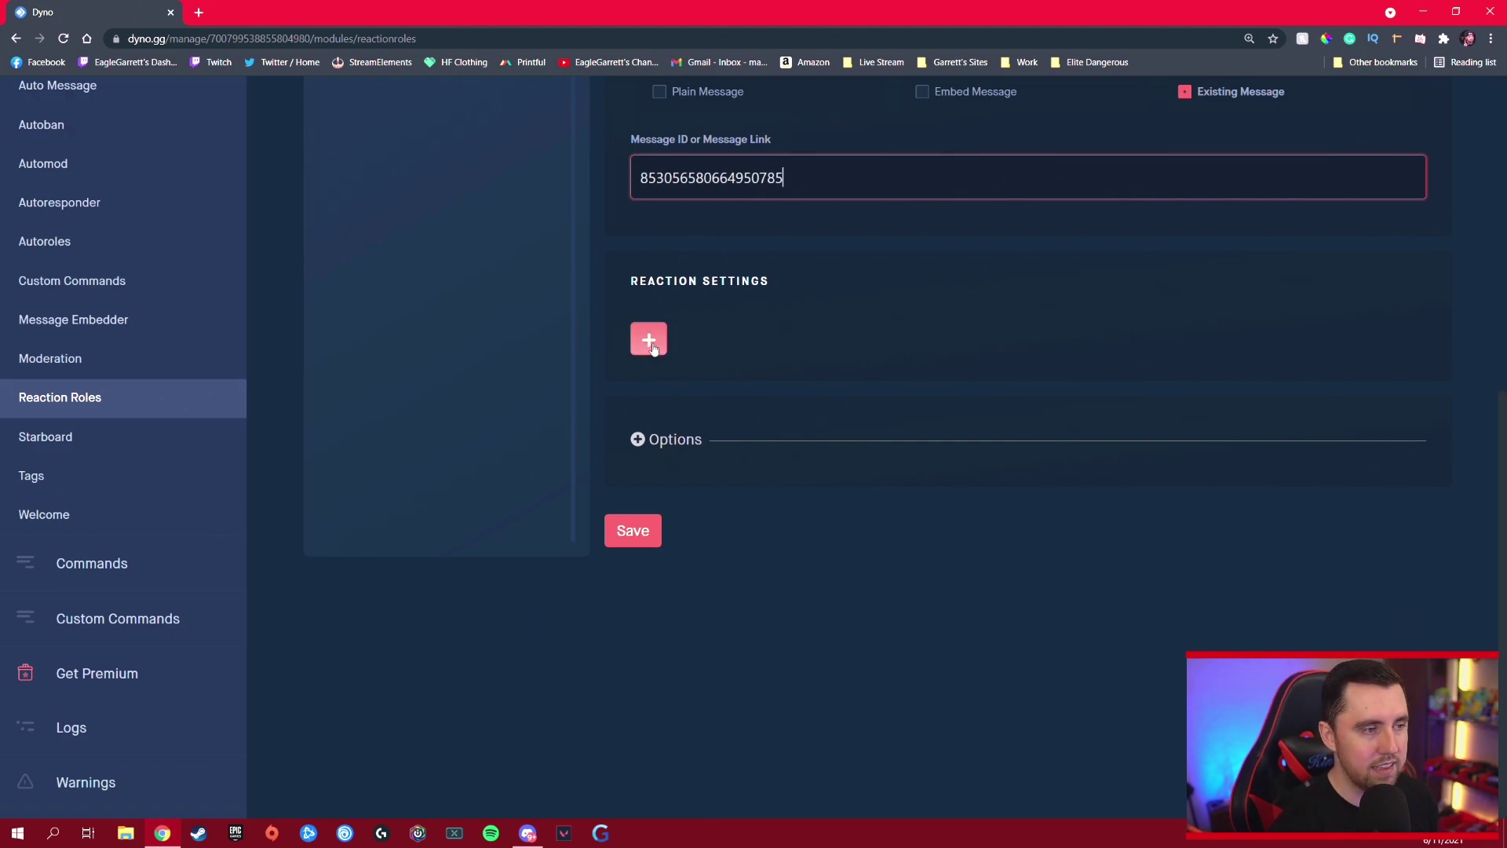
{"action": "left_click", "coordinate": [649, 340]}
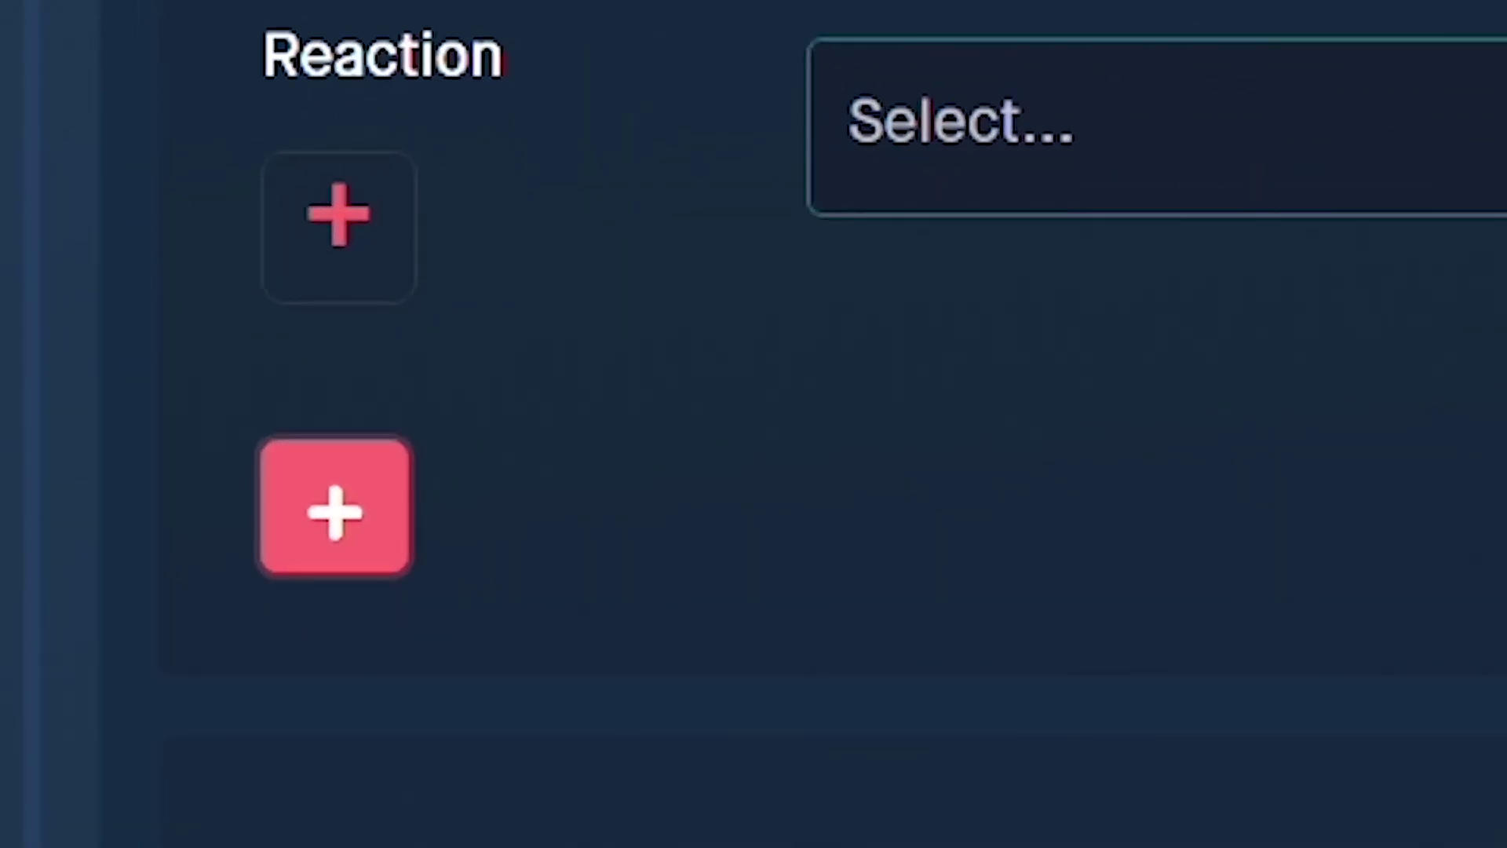
{"action": "left_click", "coordinate": [861, 124]}
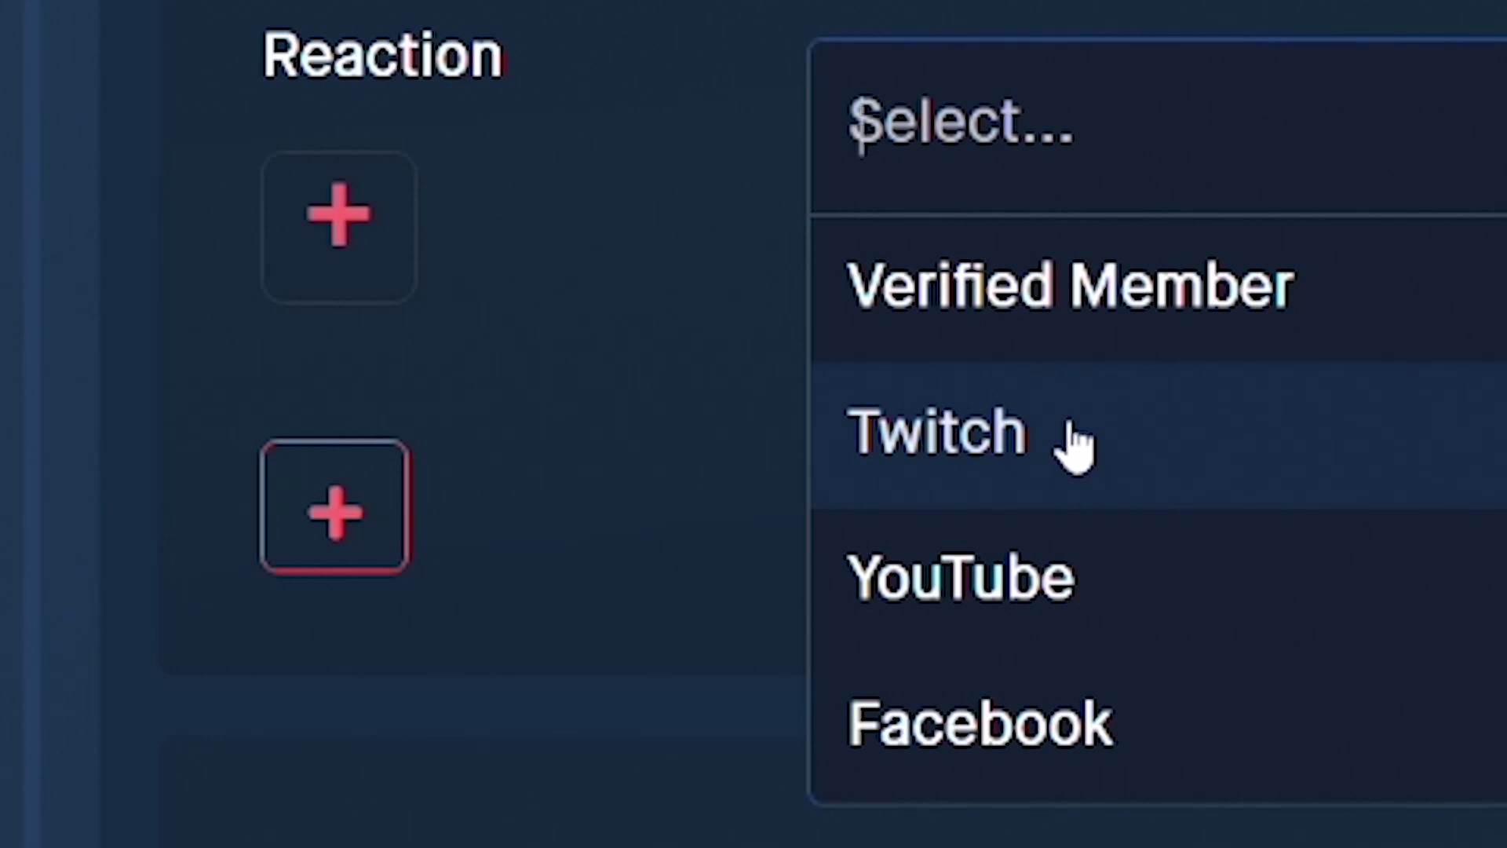
{"action": "left_click", "coordinate": [1065, 453]}
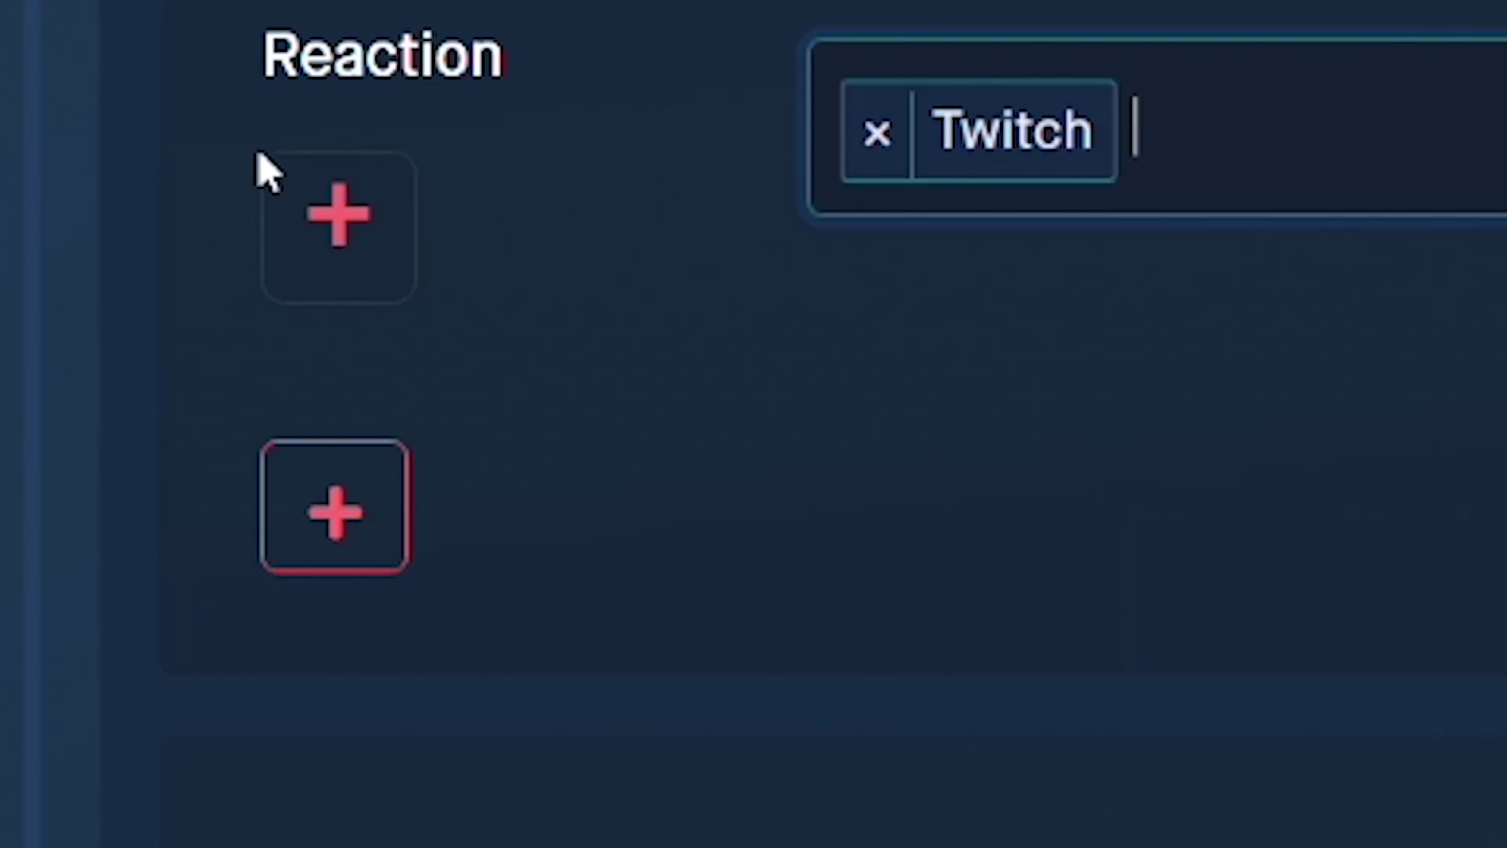
{"action": "left_click", "coordinate": [339, 228]}
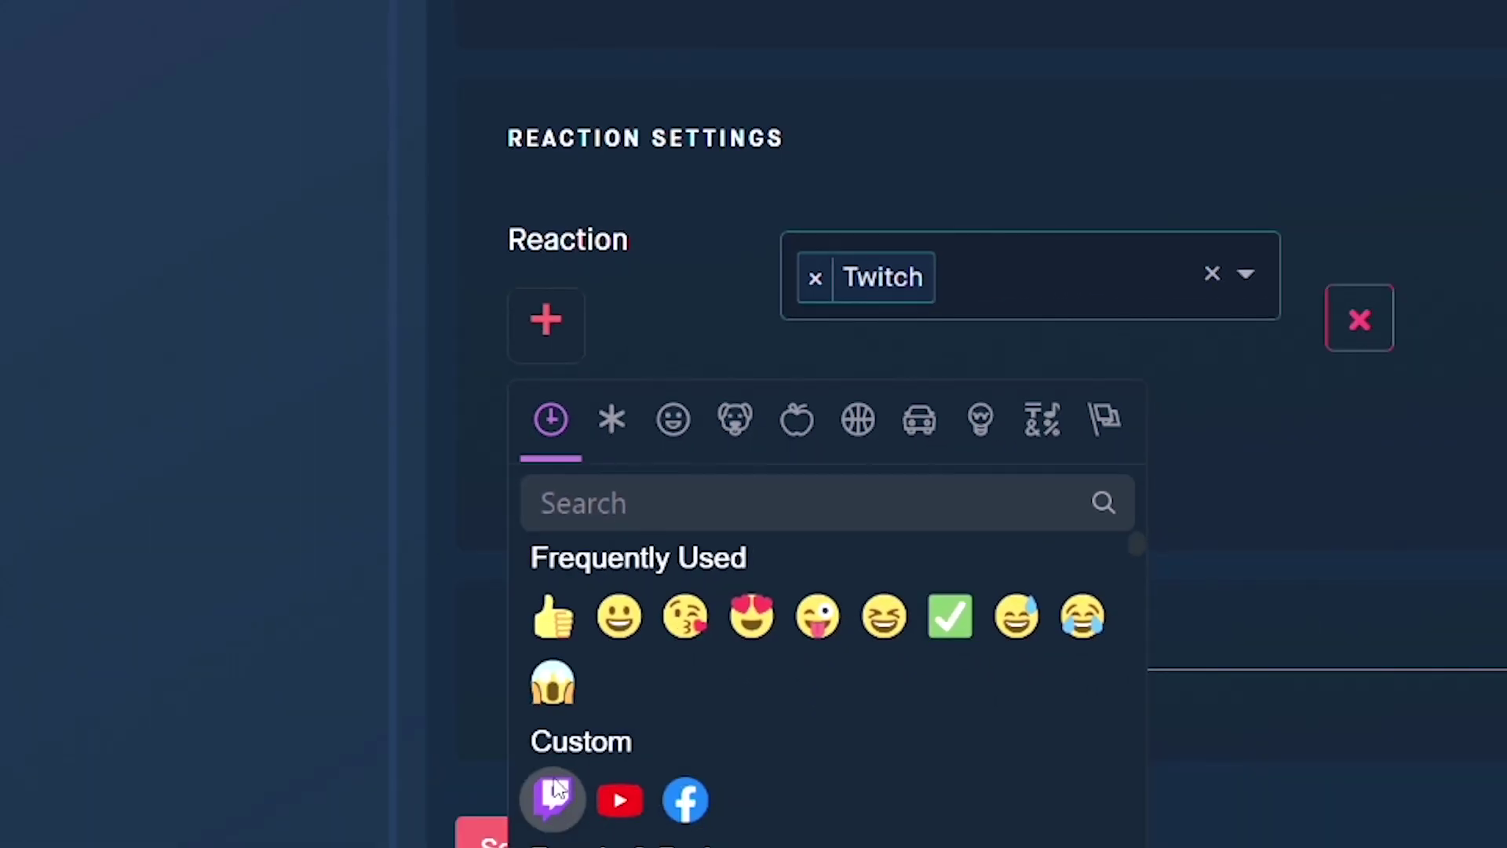
{"action": "left_click", "coordinate": [555, 798]}
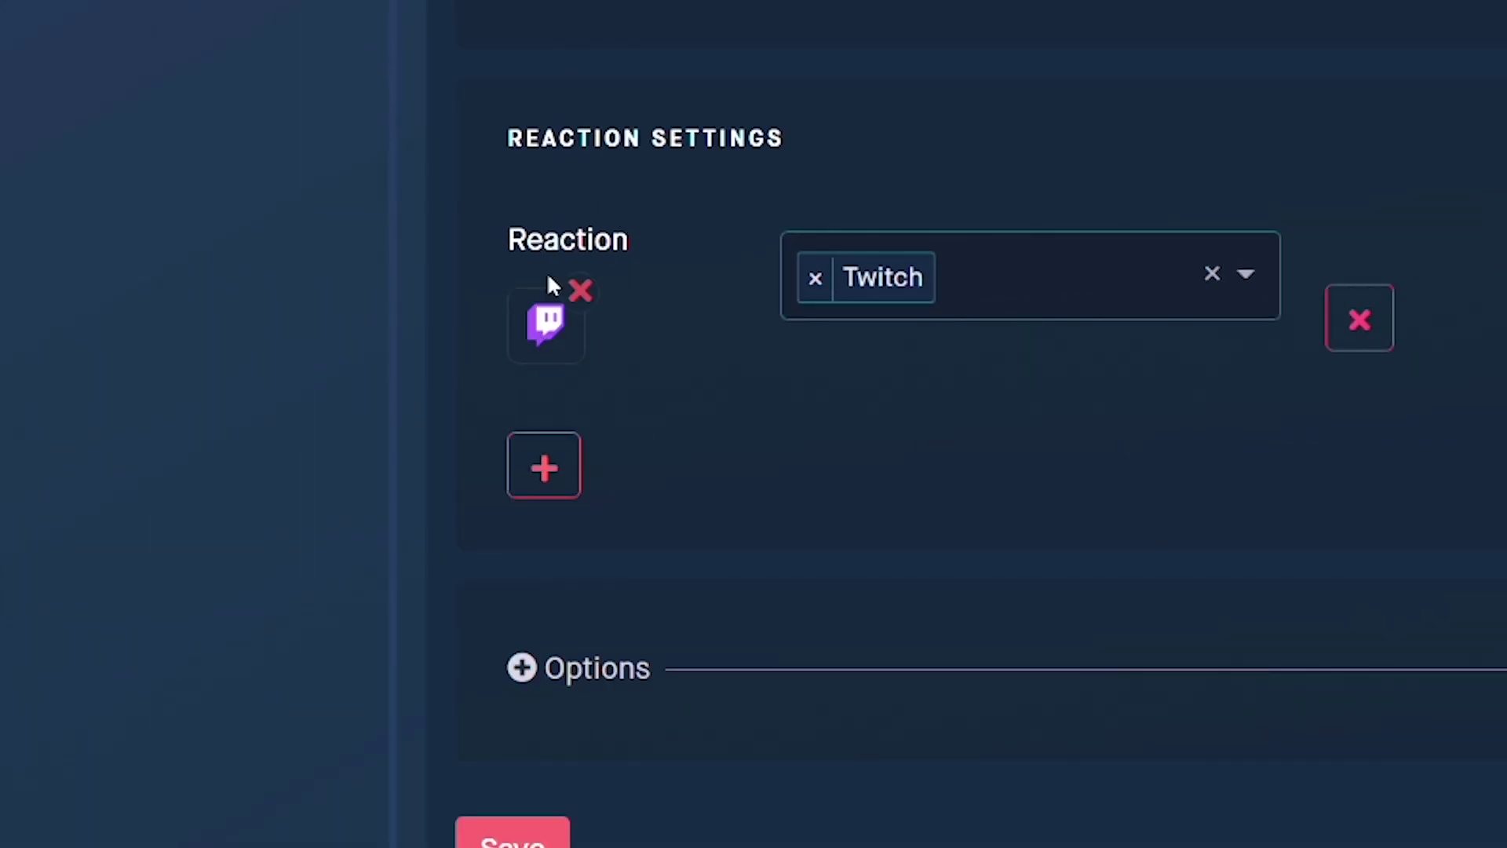
- Add a second reaction that assigns the YouTube role and uses the custom YouTube logo emoji
{"action": "left_click", "coordinate": [545, 470]}
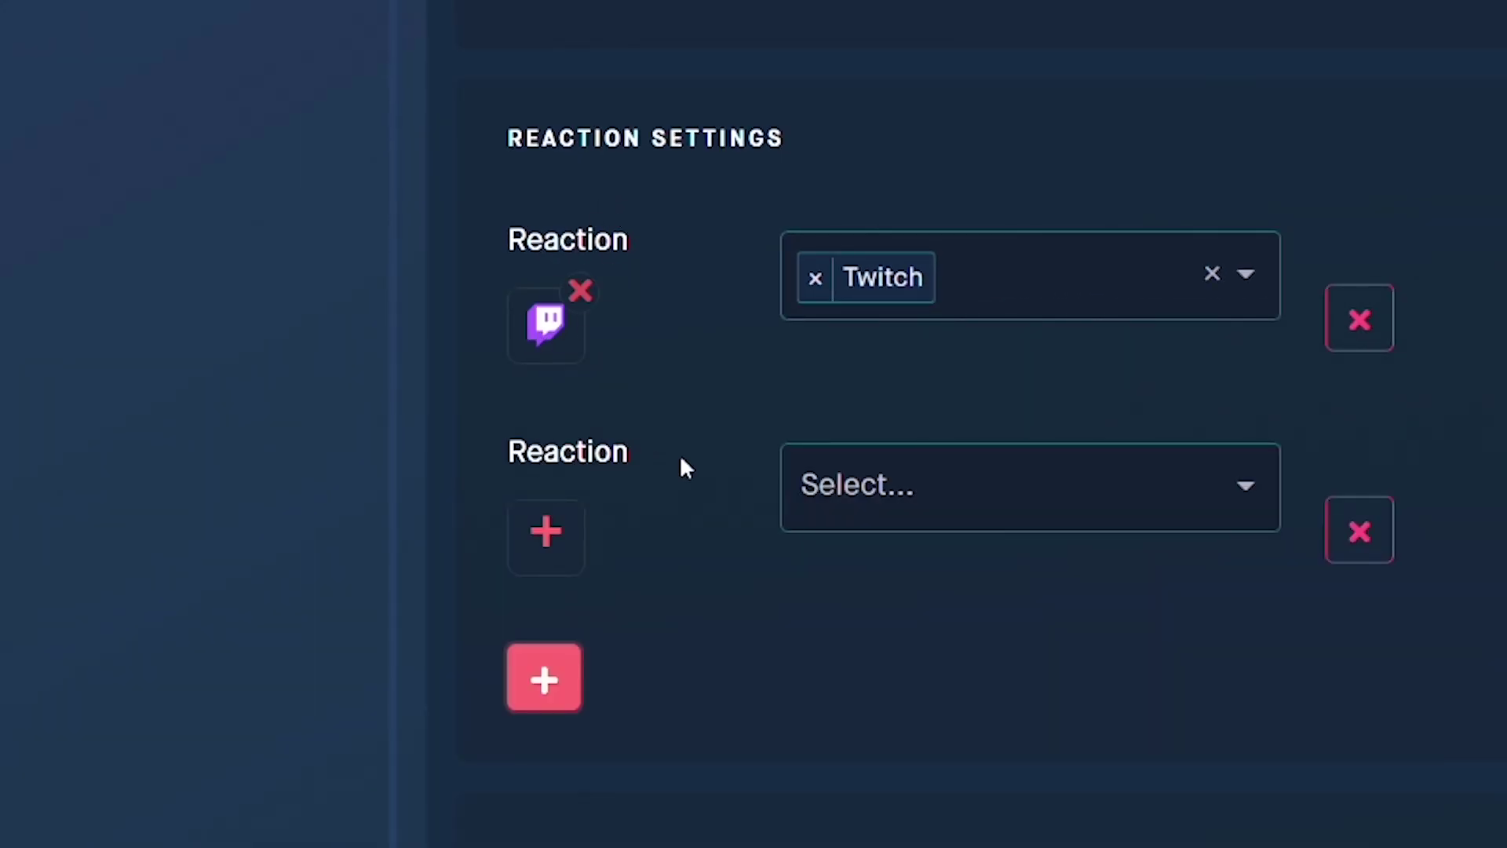
{"action": "left_click", "coordinate": [1238, 491]}
{"action": "left_click", "coordinate": [947, 712]}
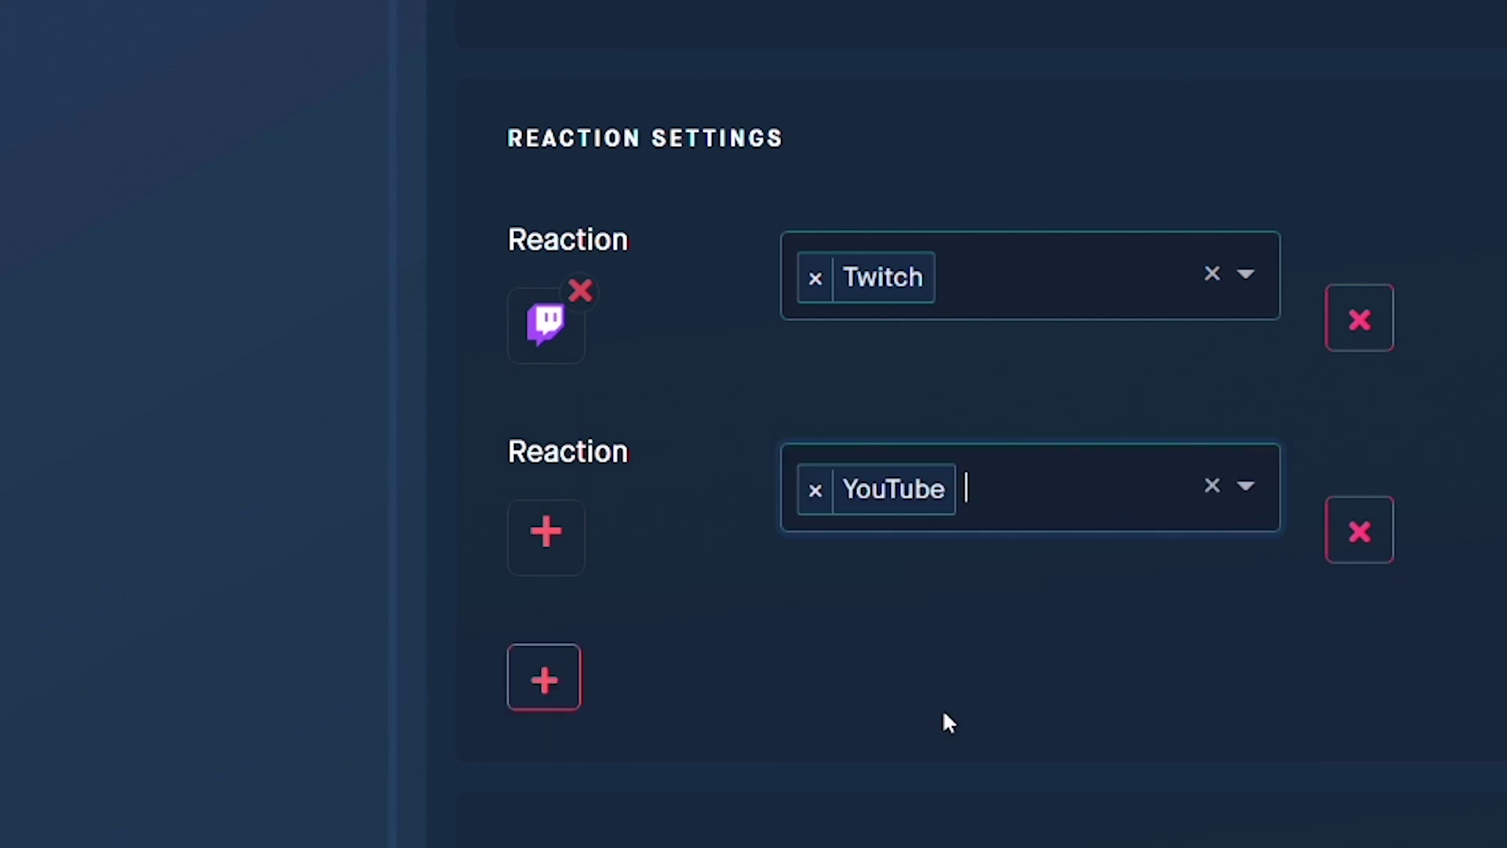
{"action": "left_click", "coordinate": [549, 542]}
{"action": "scroll", "coordinate": [630, 521], "scroll_direction": "down", "scroll_amount": 5}
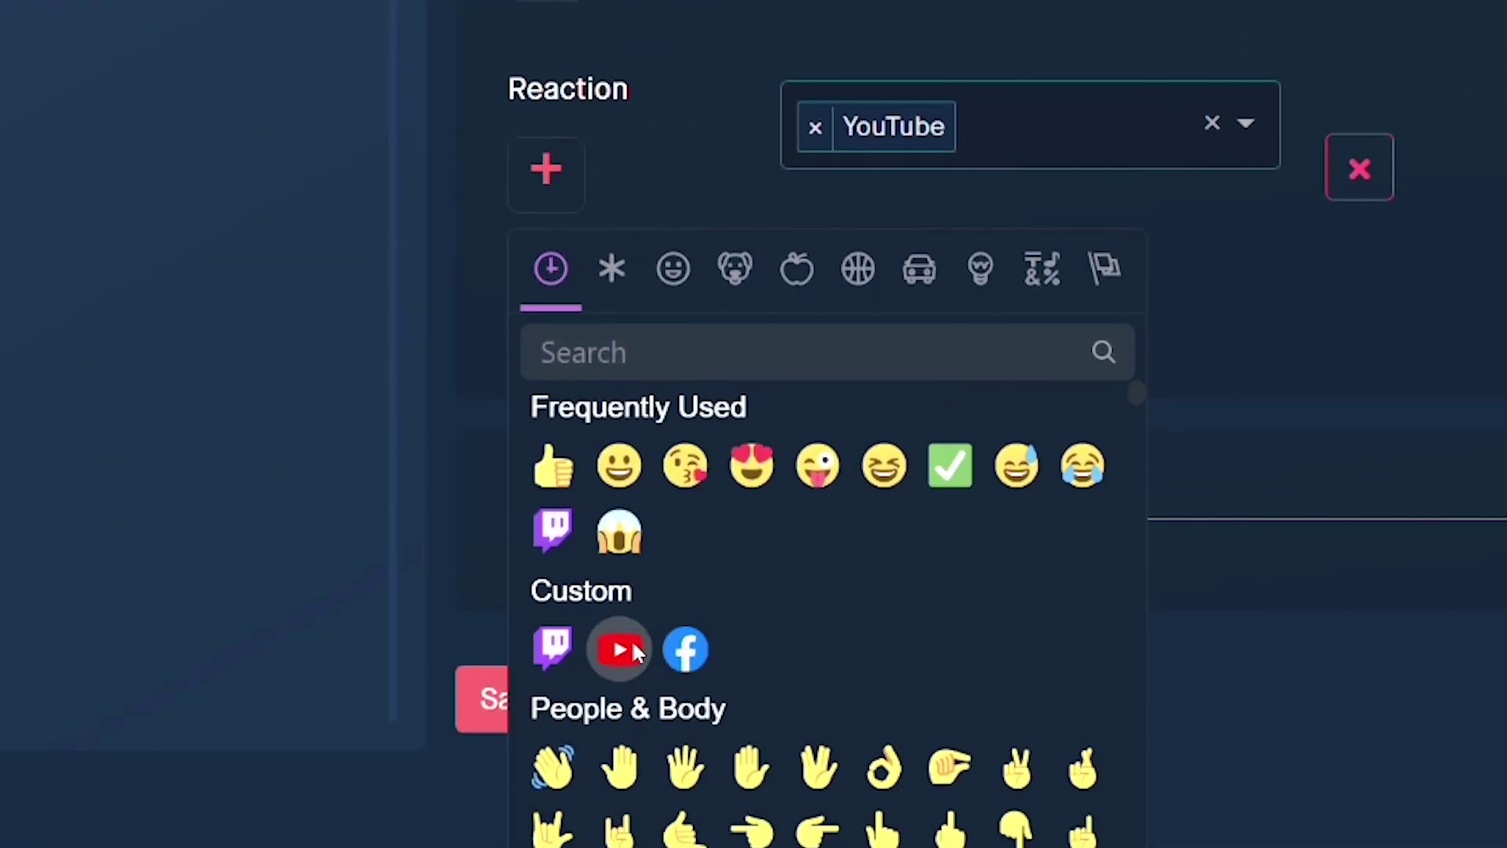
{"action": "scroll", "coordinate": [635, 652], "scroll_direction": "down", "scroll_amount": 4}
{"action": "scroll", "coordinate": [633, 552], "scroll_direction": "up", "scroll_amount": 4}
{"action": "left_click", "coordinate": [621, 649]}
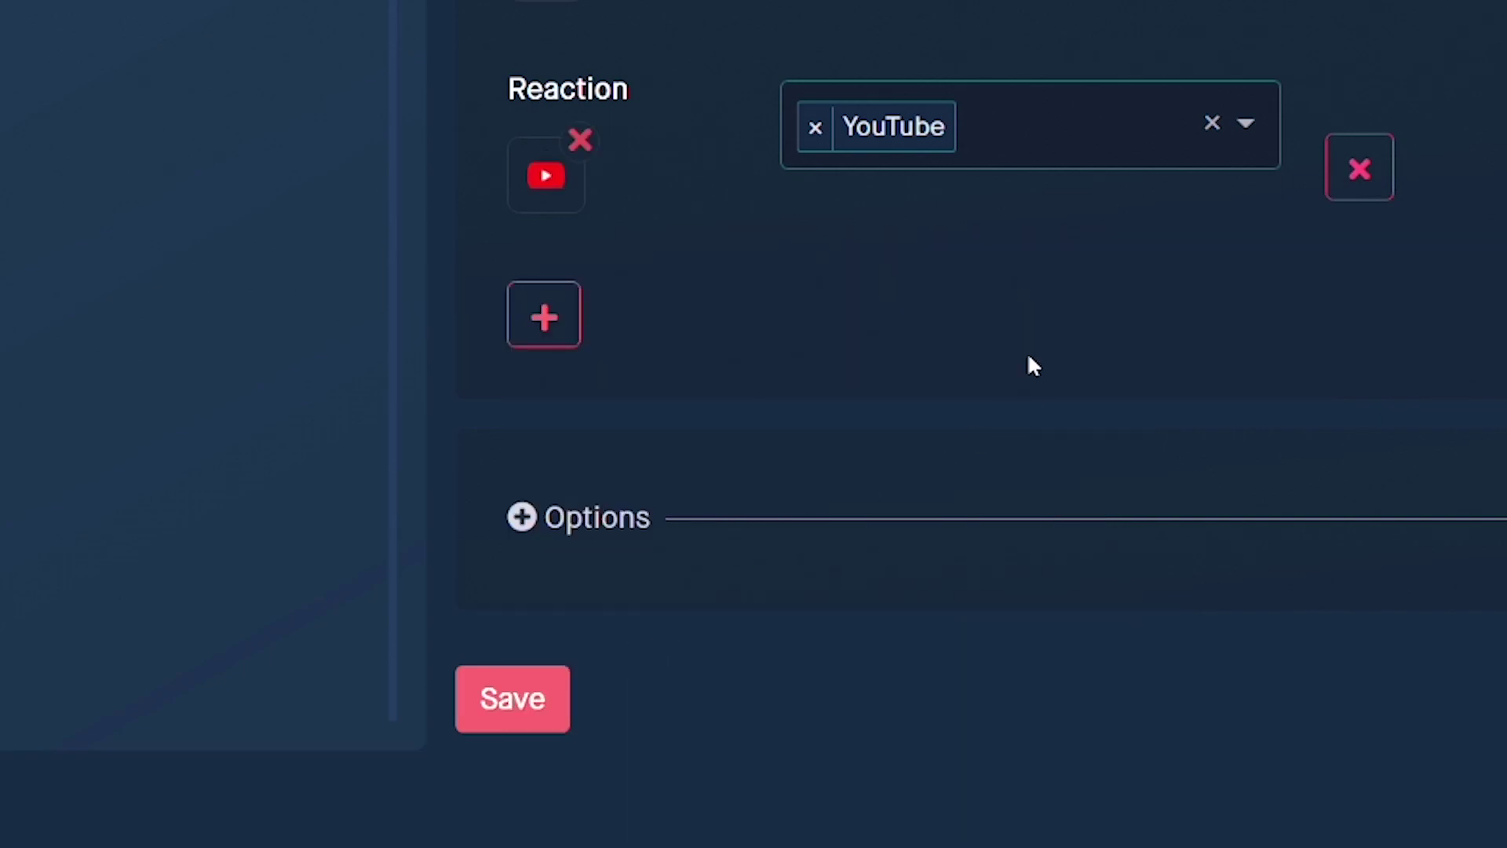
- Add a third reaction that assigns the Facebook role and uses the custom Facebook logo emoji
{"action": "left_click", "coordinate": [546, 318]}
{"action": "left_click", "coordinate": [1247, 345]}
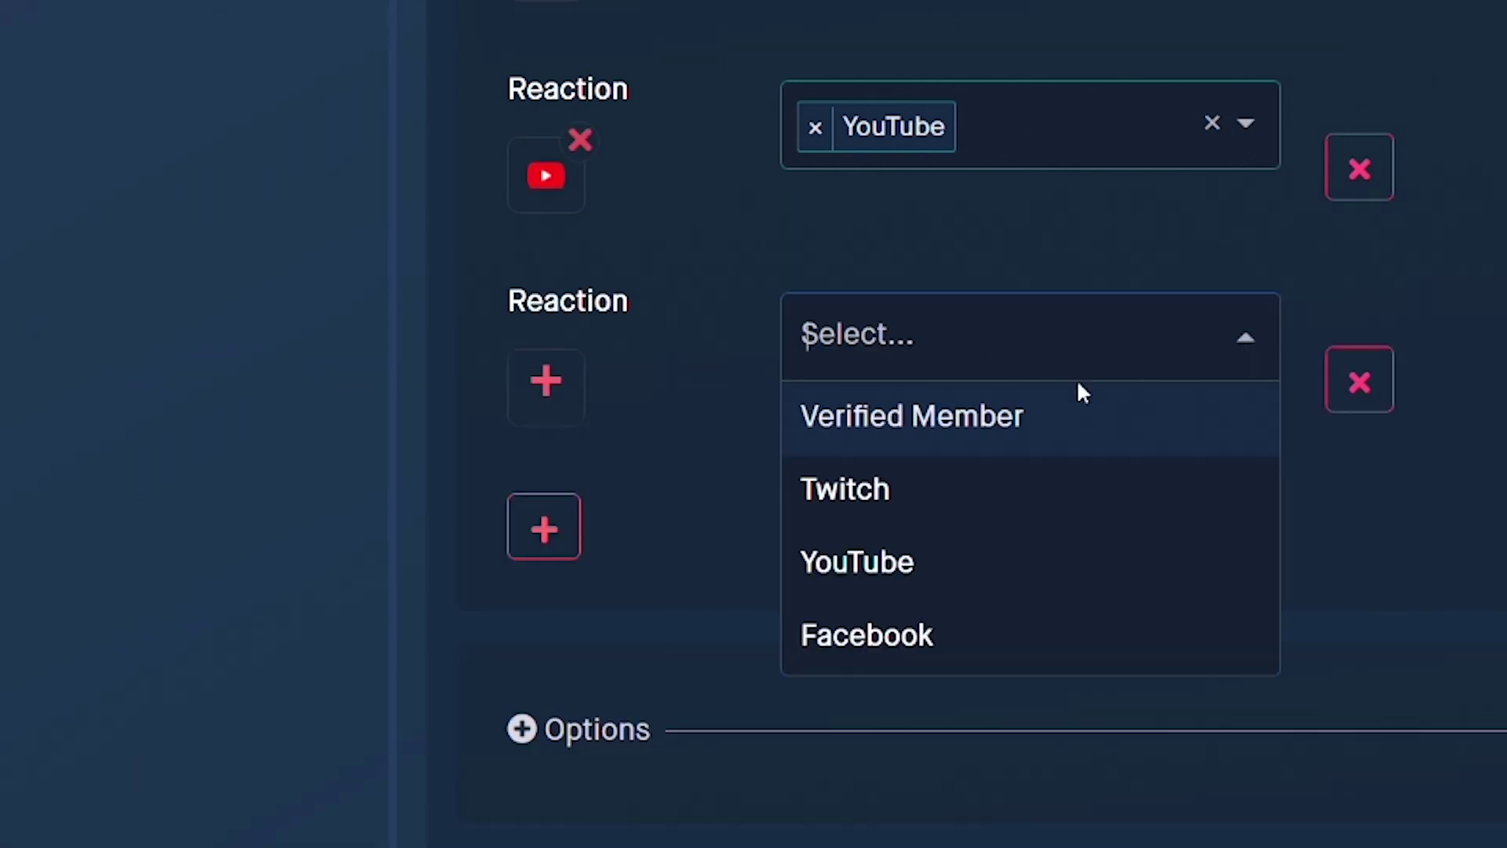
{"action": "scroll", "coordinate": [1044, 427], "scroll_direction": "down", "scroll_amount": 3}
{"action": "left_click", "coordinate": [1025, 449]}
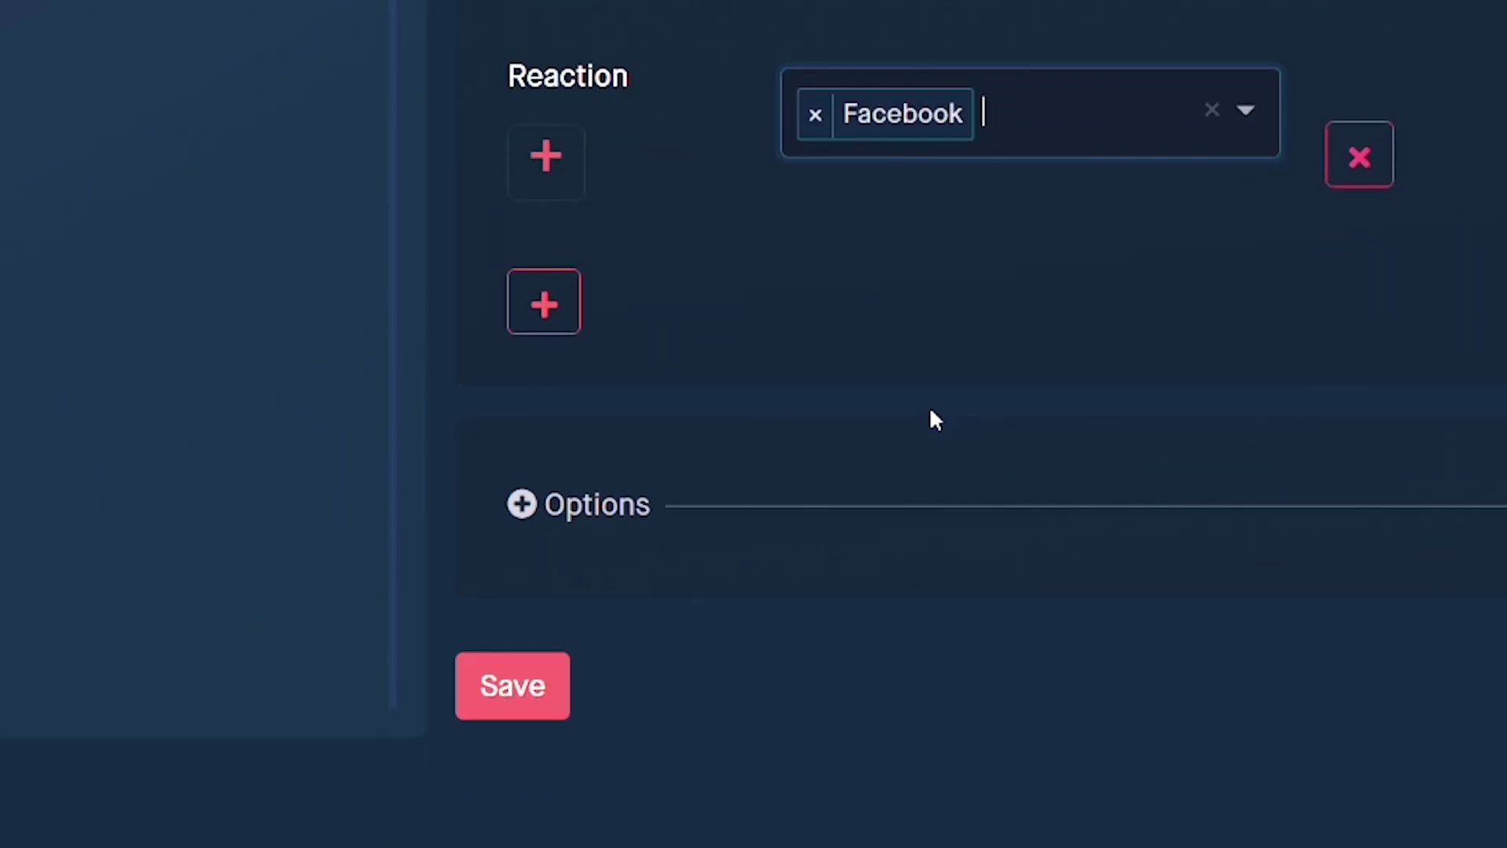
{"action": "left_click", "coordinate": [550, 165]}
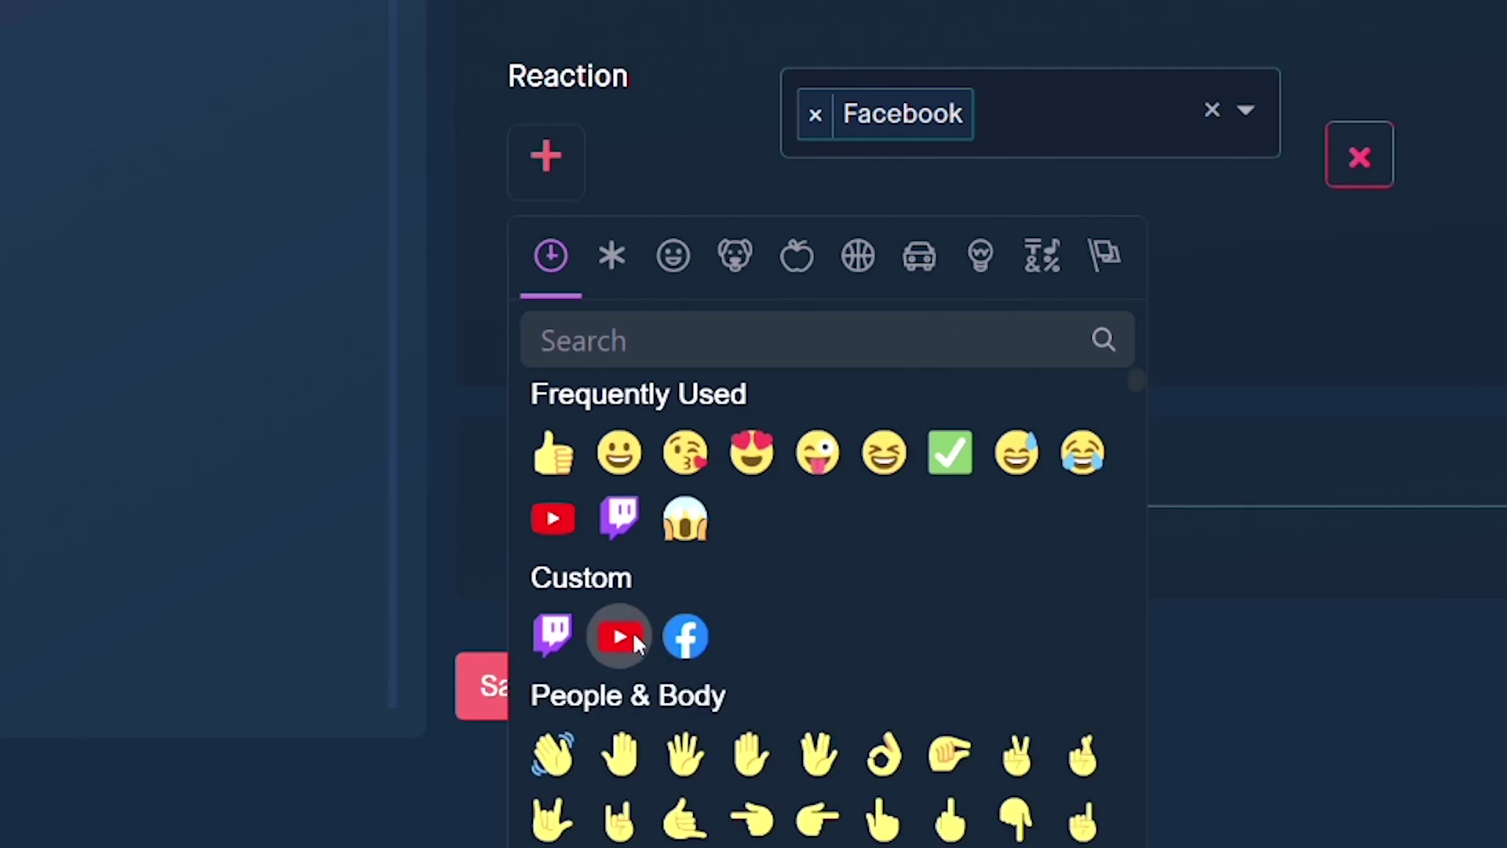
{"action": "left_click", "coordinate": [681, 640]}
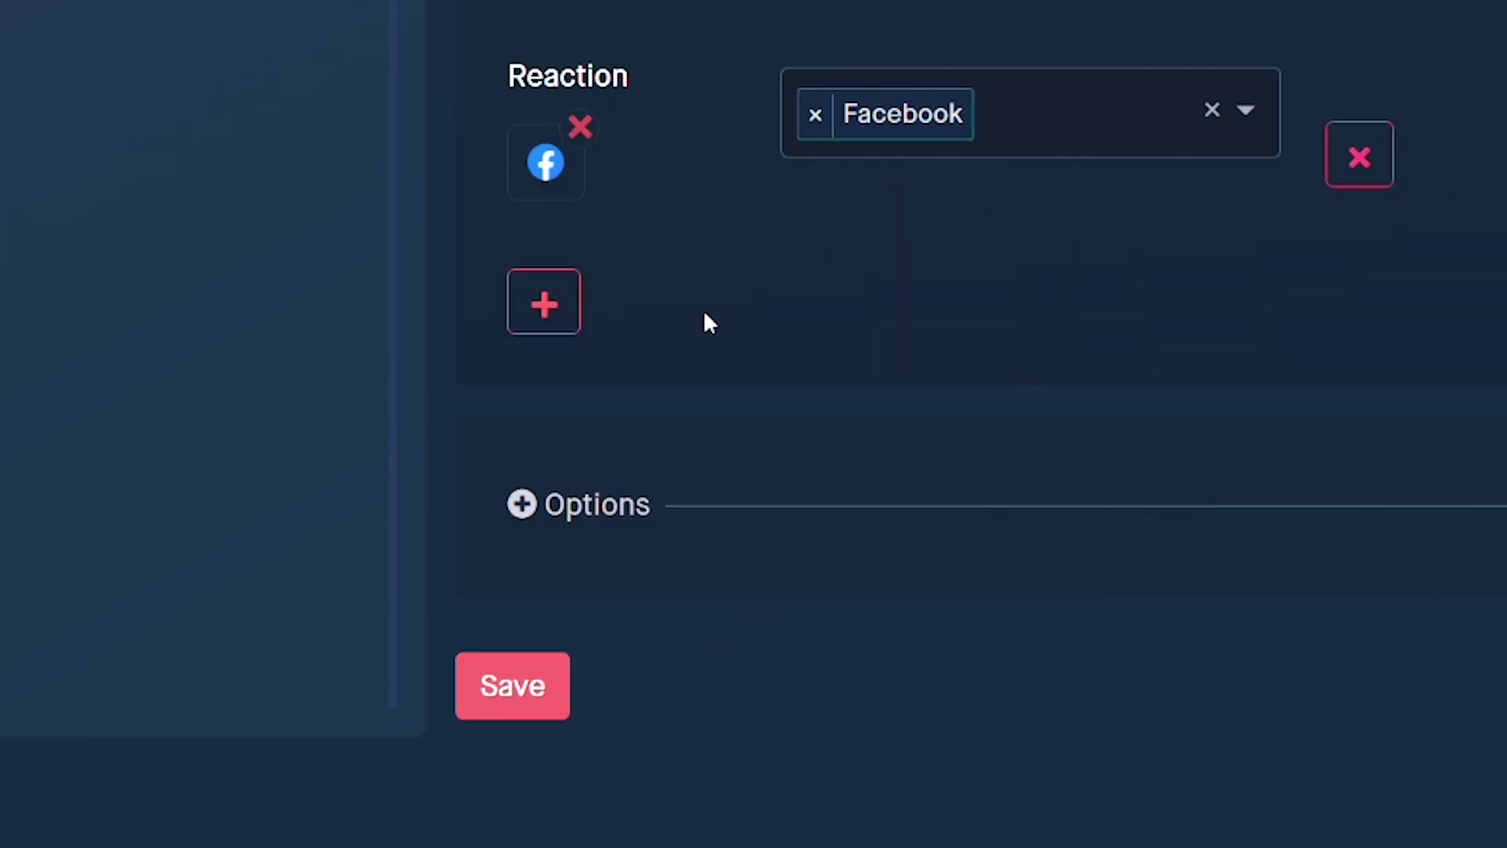
- Expand the reaction message's additional options and turn "Allow members to get multiple roles" off and back on
{"action": "scroll", "coordinate": [755, 474], "scroll_direction": "down", "scroll_amount": 3}
{"action": "left_click", "coordinate": [699, 632]}
{"action": "scroll", "coordinate": [722, 579], "scroll_direction": "down", "scroll_amount": 3}
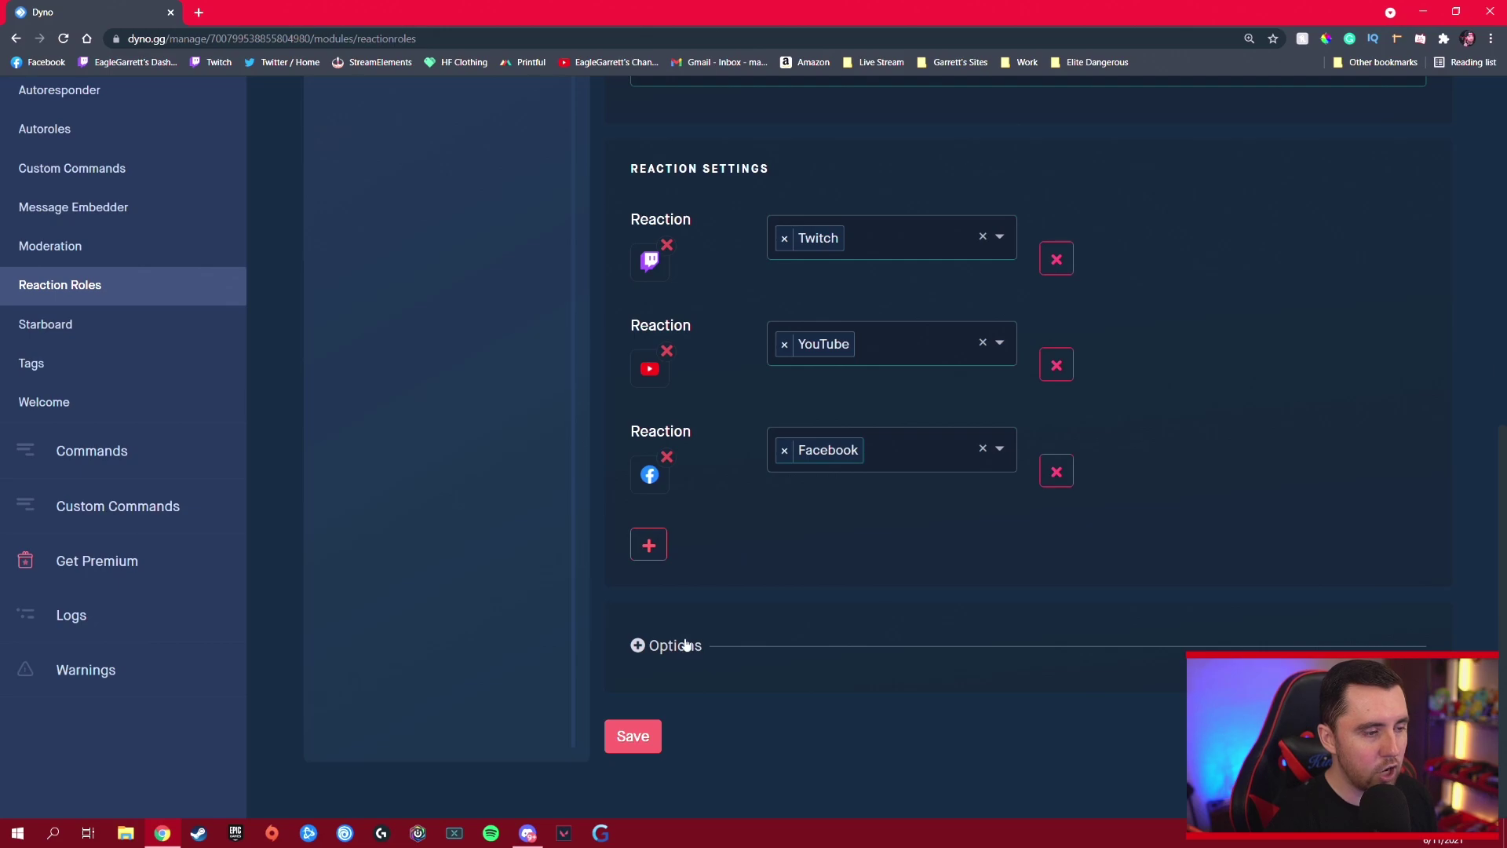
{"action": "scroll", "coordinate": [722, 579], "scroll_direction": "down", "scroll_amount": 2}
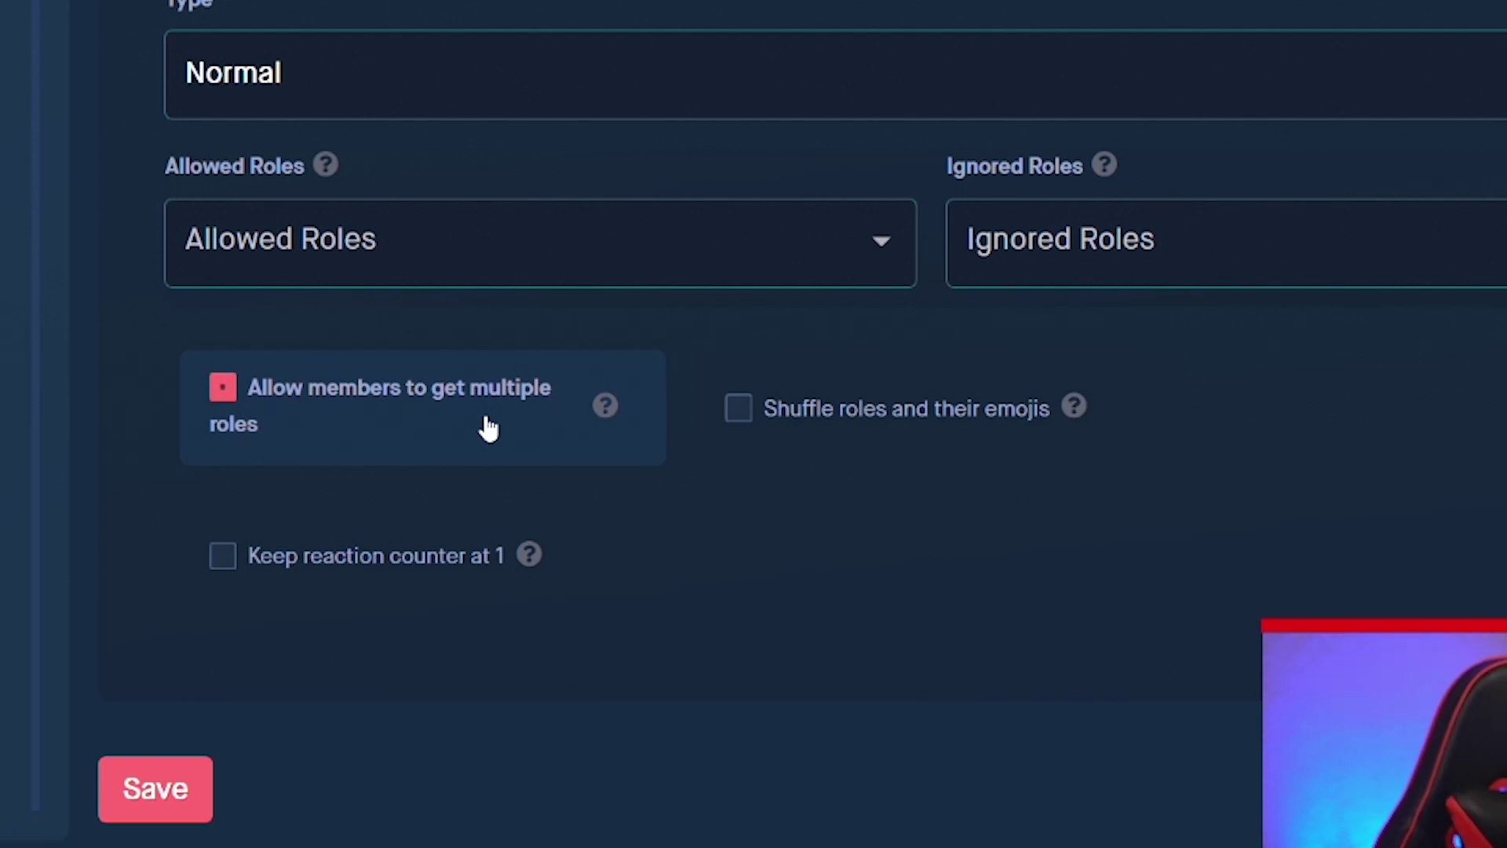
{"action": "left_click", "coordinate": [224, 389]}
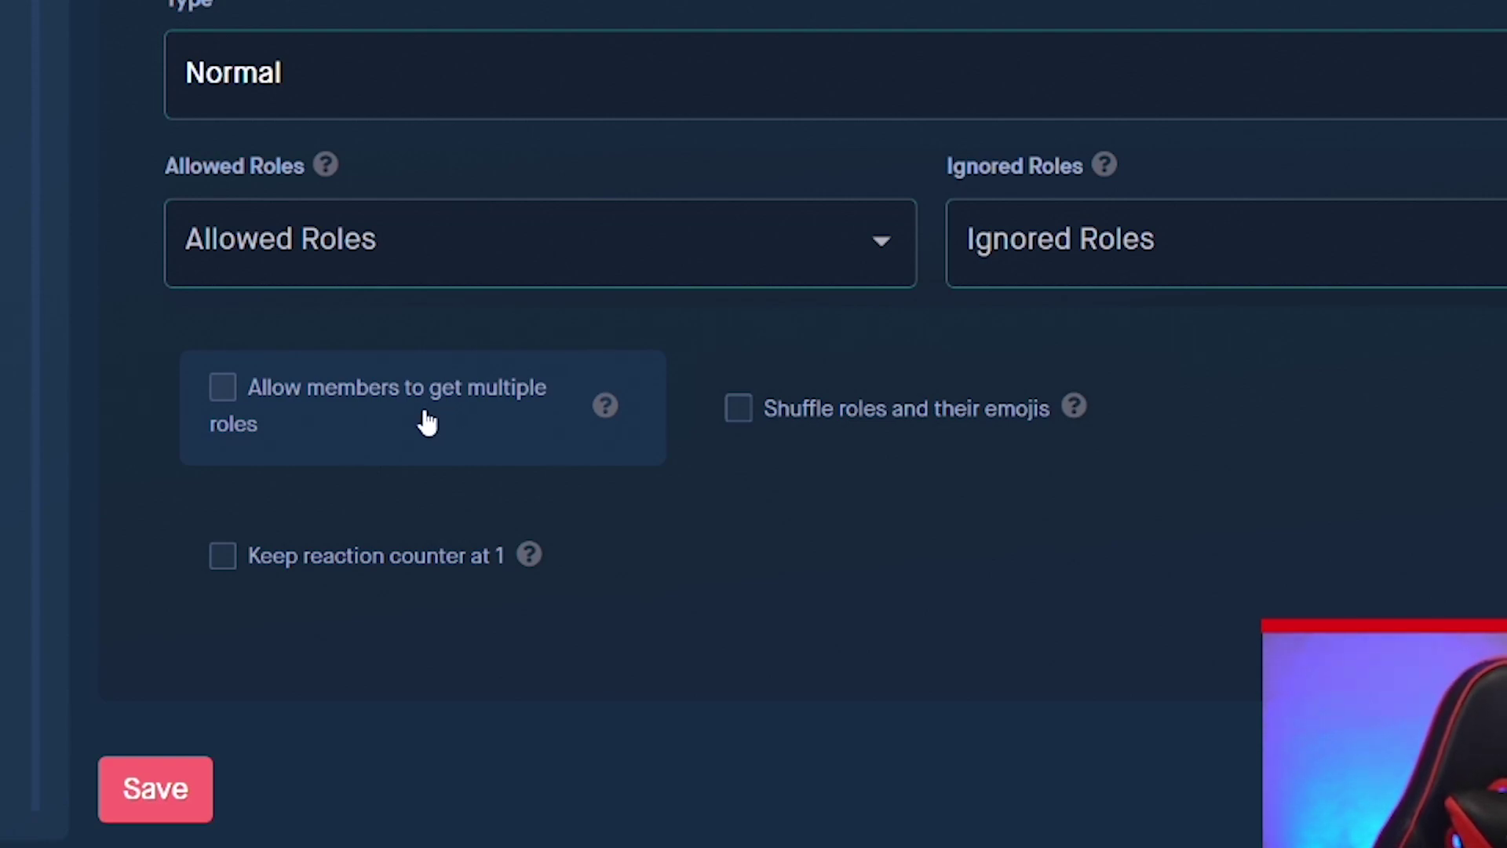
{"action": "left_click", "coordinate": [228, 389]}
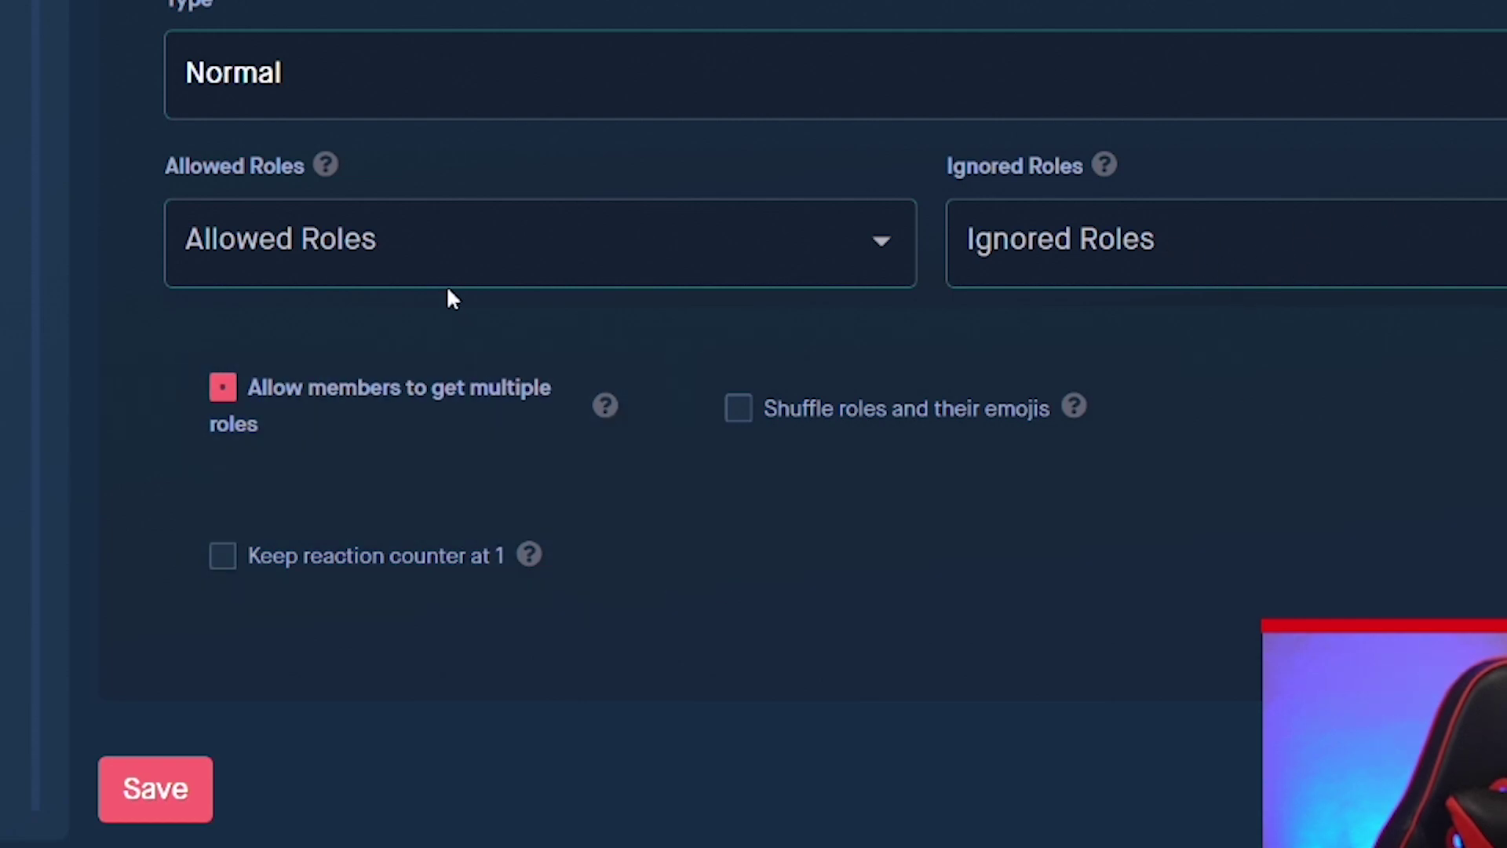
- View the Allowed Roles choices without picking any, and save the Platform reaction message
{"action": "left_click", "coordinate": [895, 257]}
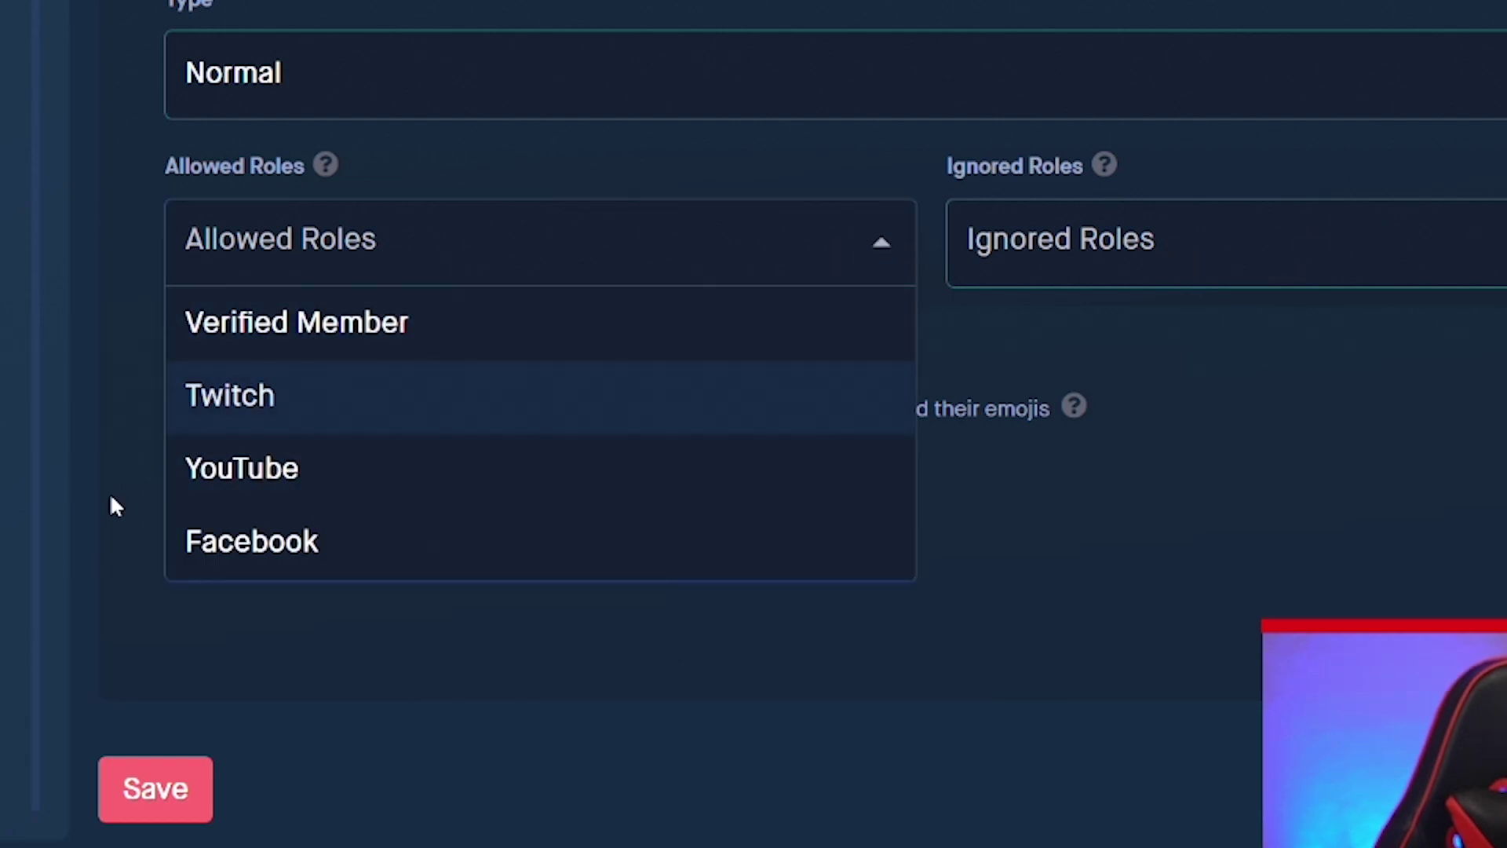
{"action": "left_click", "coordinate": [284, 271]}
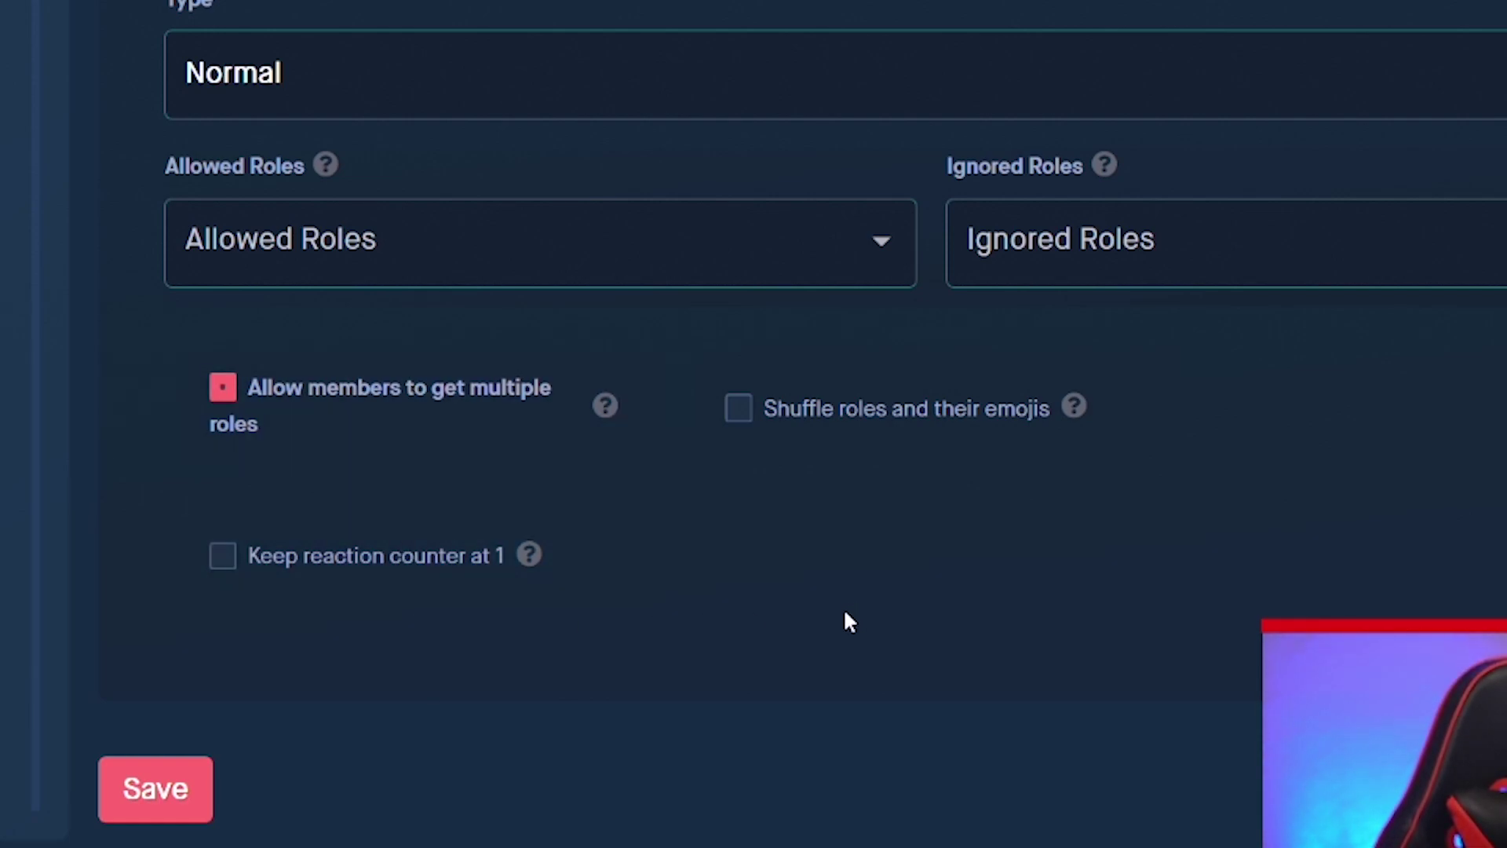
{"action": "scroll", "coordinate": [843, 608], "scroll_direction": "up", "scroll_amount": 2}
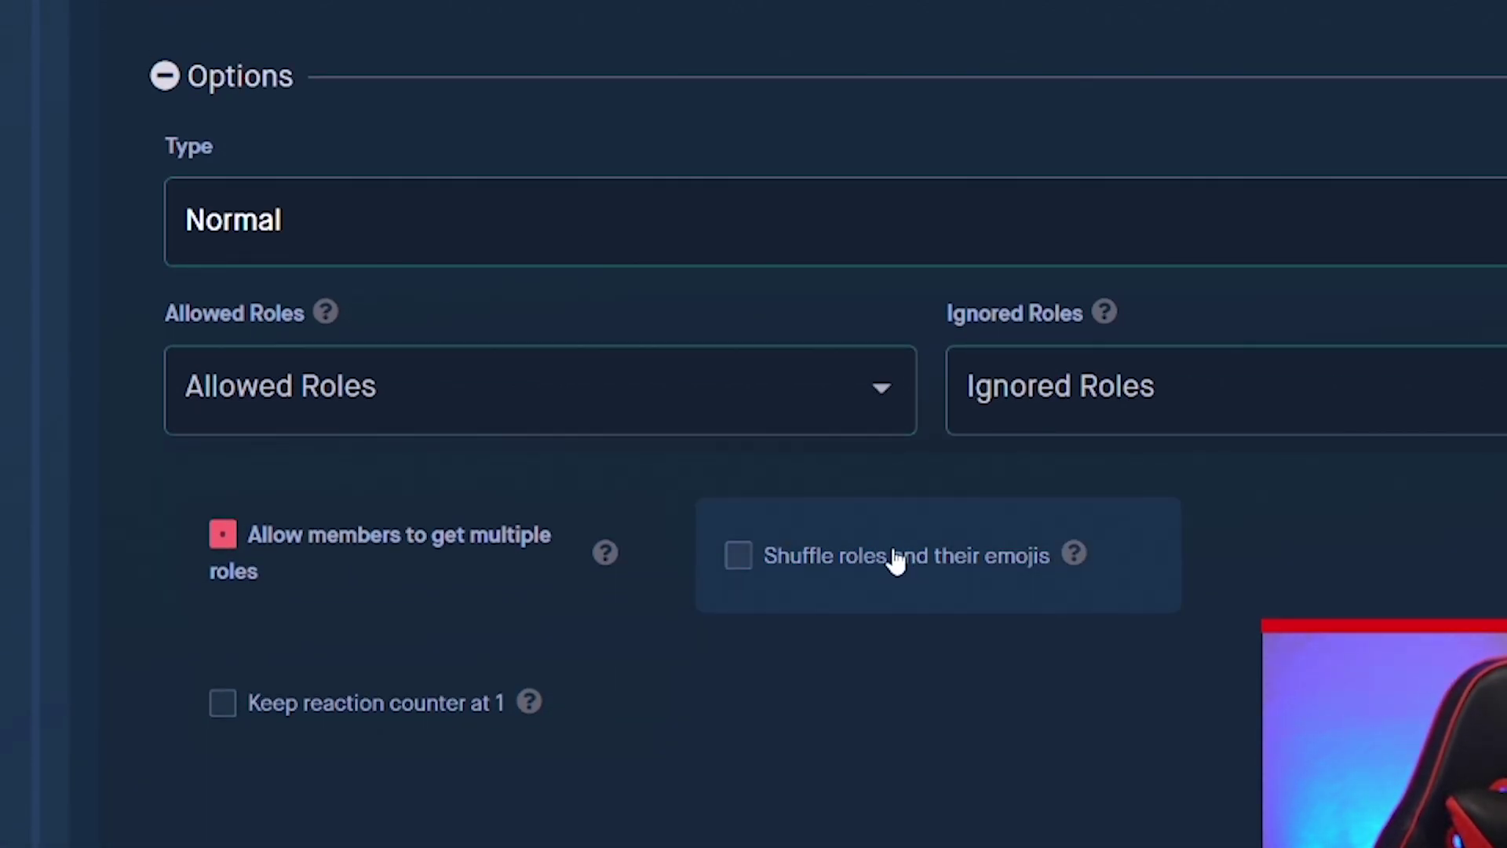
{"action": "scroll", "coordinate": [828, 576], "scroll_direction": "up", "scroll_amount": 10}
{"action": "scroll", "coordinate": [832, 580], "scroll_direction": "up", "scroll_amount": 10}
{"action": "scroll", "coordinate": [885, 599], "scroll_direction": "down", "scroll_amount": 17}
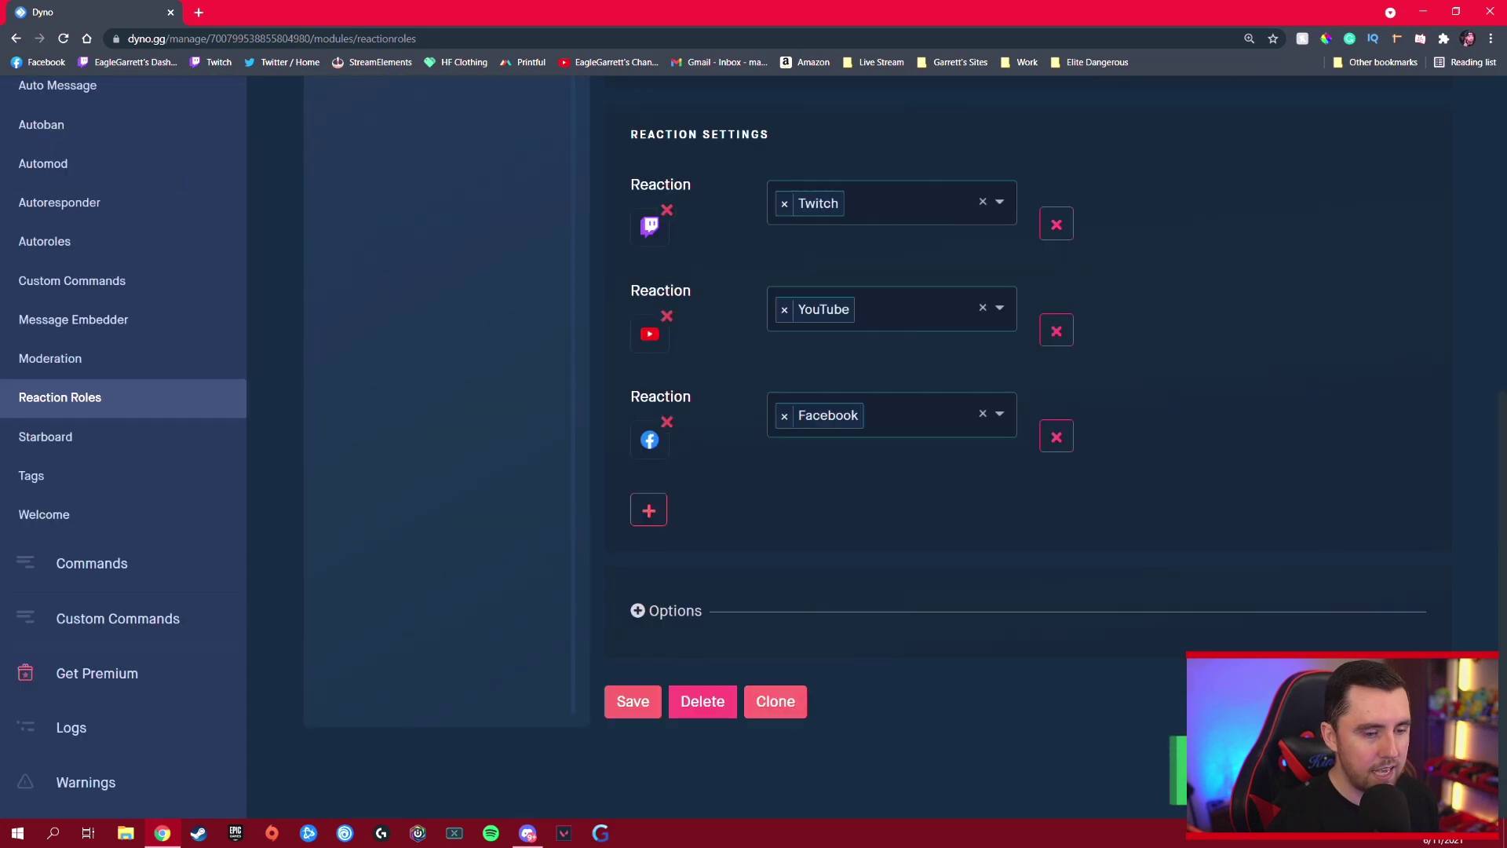
{"action": "scroll", "coordinate": [1108, 737], "scroll_direction": "up", "scroll_amount": 4}
{"action": "scroll", "coordinate": [1108, 736], "scroll_direction": "down", "scroll_amount": 4}
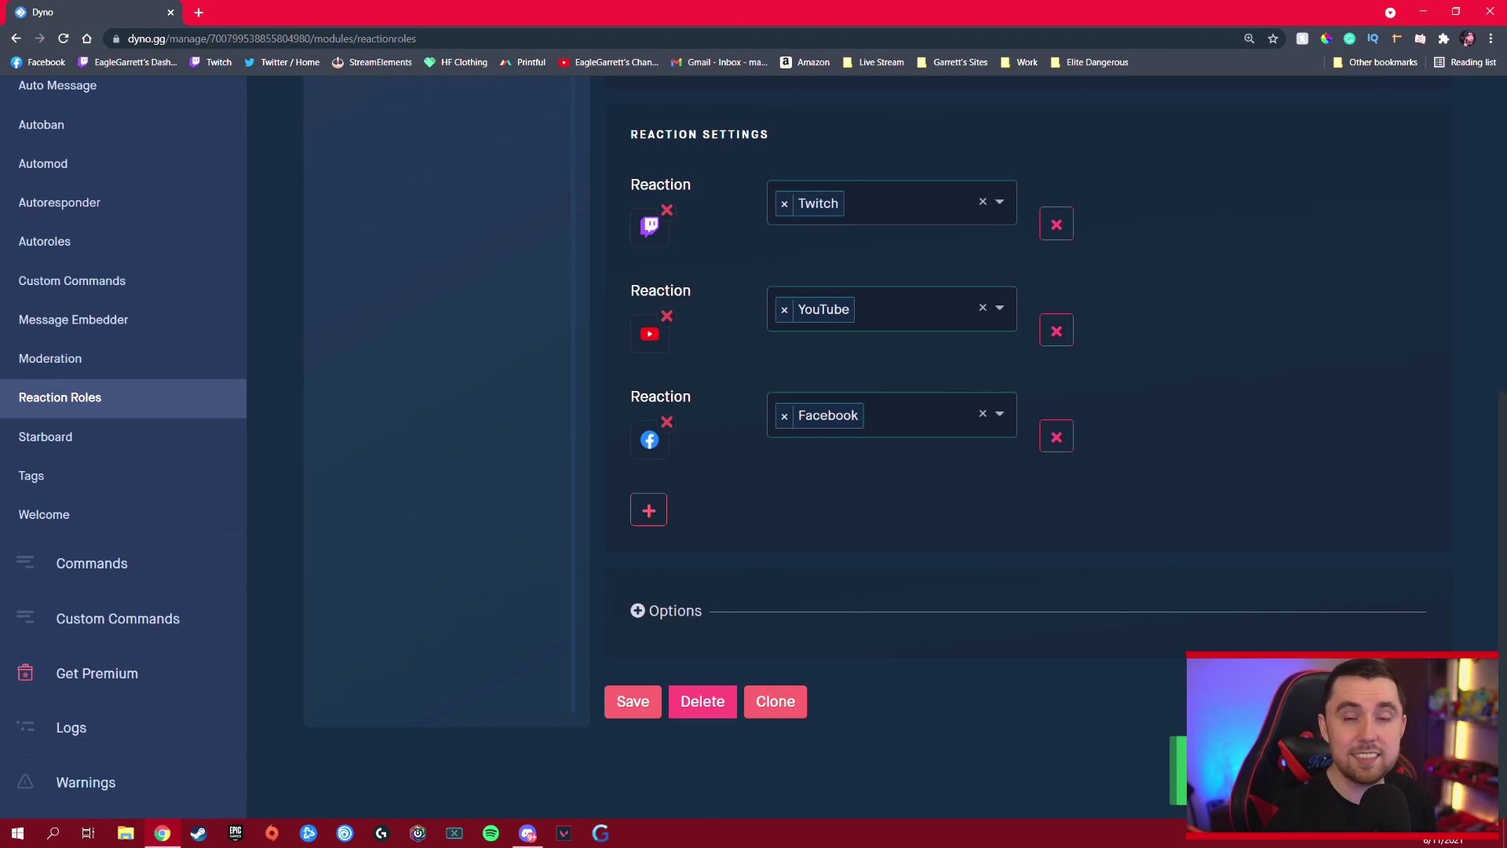
{"action": "scroll", "coordinate": [822, 683], "scroll_direction": "up", "scroll_amount": 7}
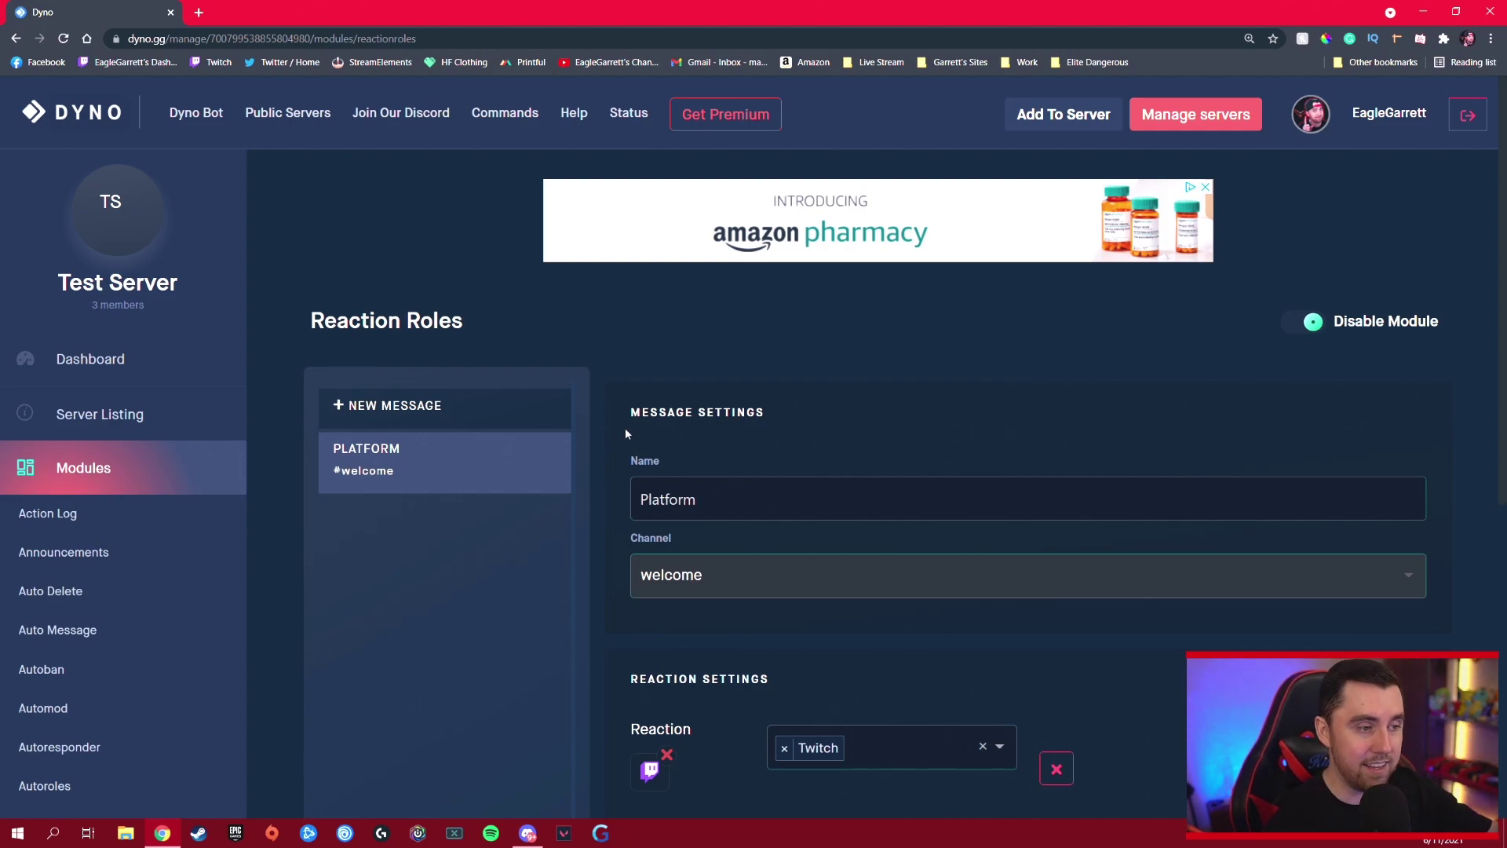
- Switch to Discord and react to the platform message with Twitch, YouTube and Facebook, checking the assigned roles in your own profile
{"action": "left_click", "coordinate": [529, 833]}
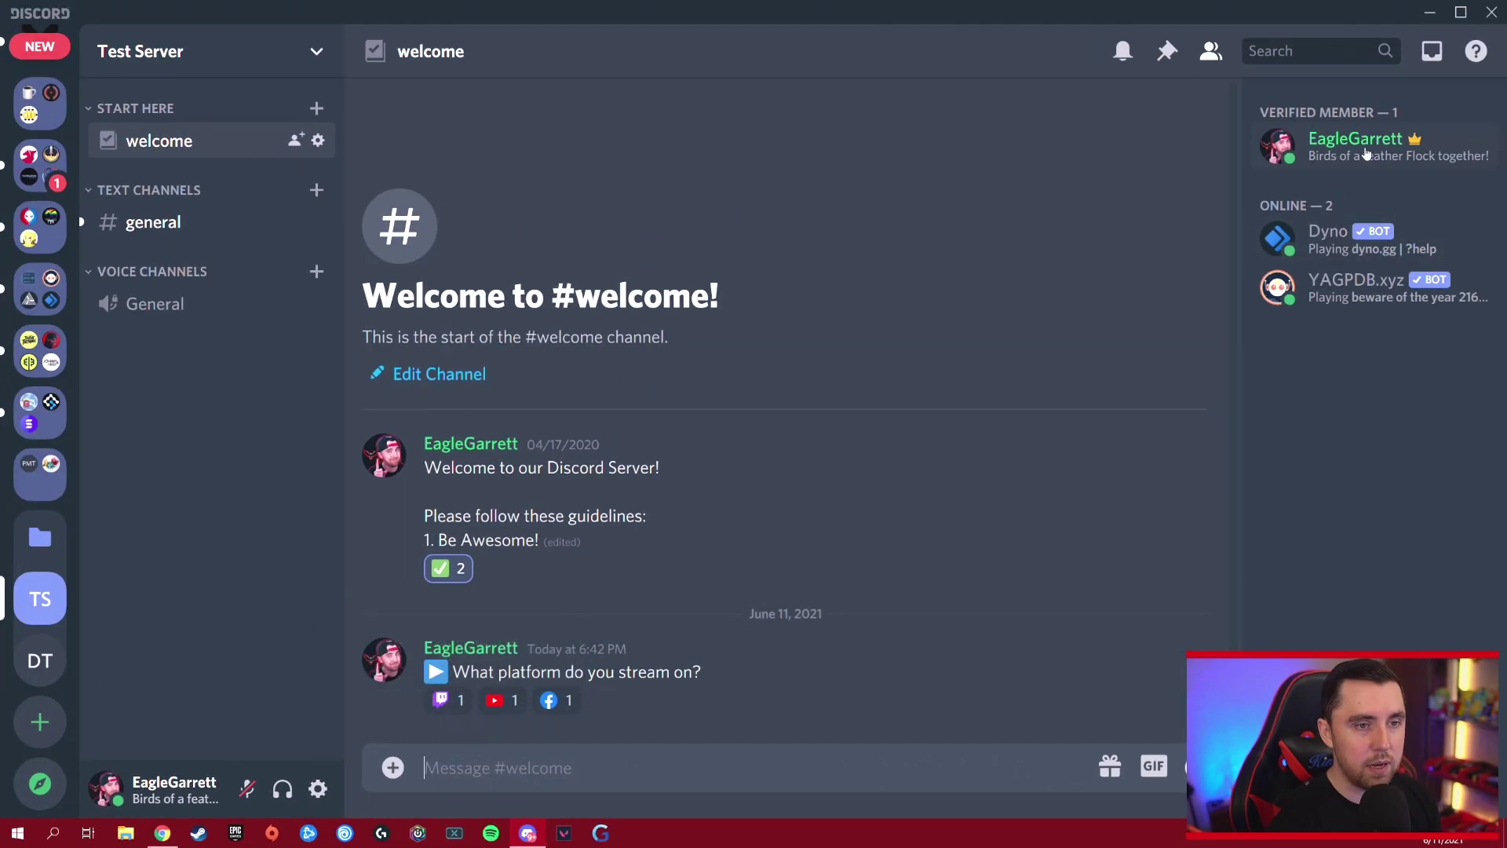
{"action": "left_click", "coordinate": [1363, 153]}
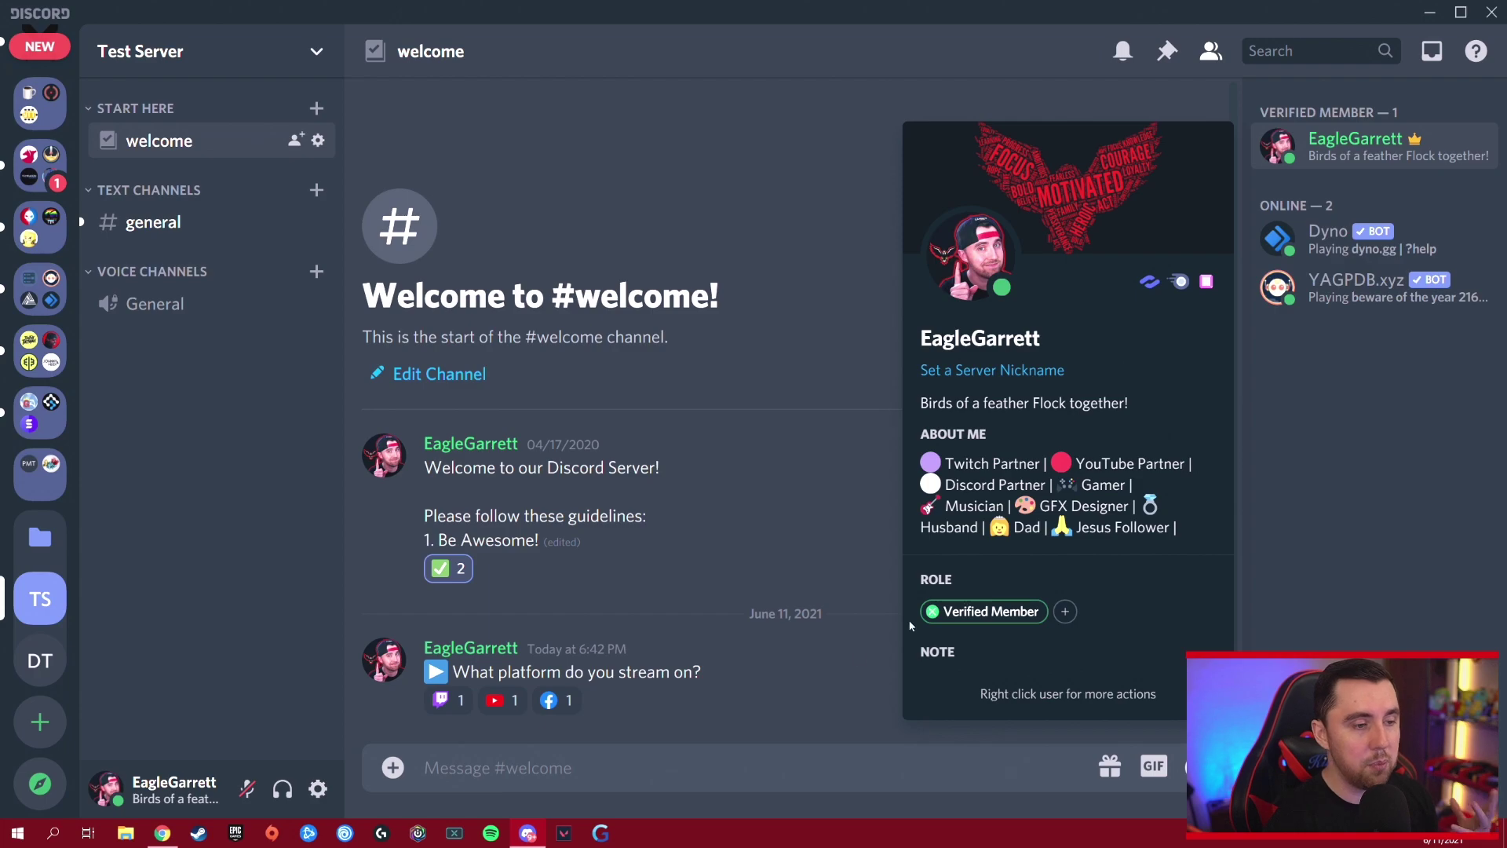
{"action": "left_click", "coordinate": [444, 700]}
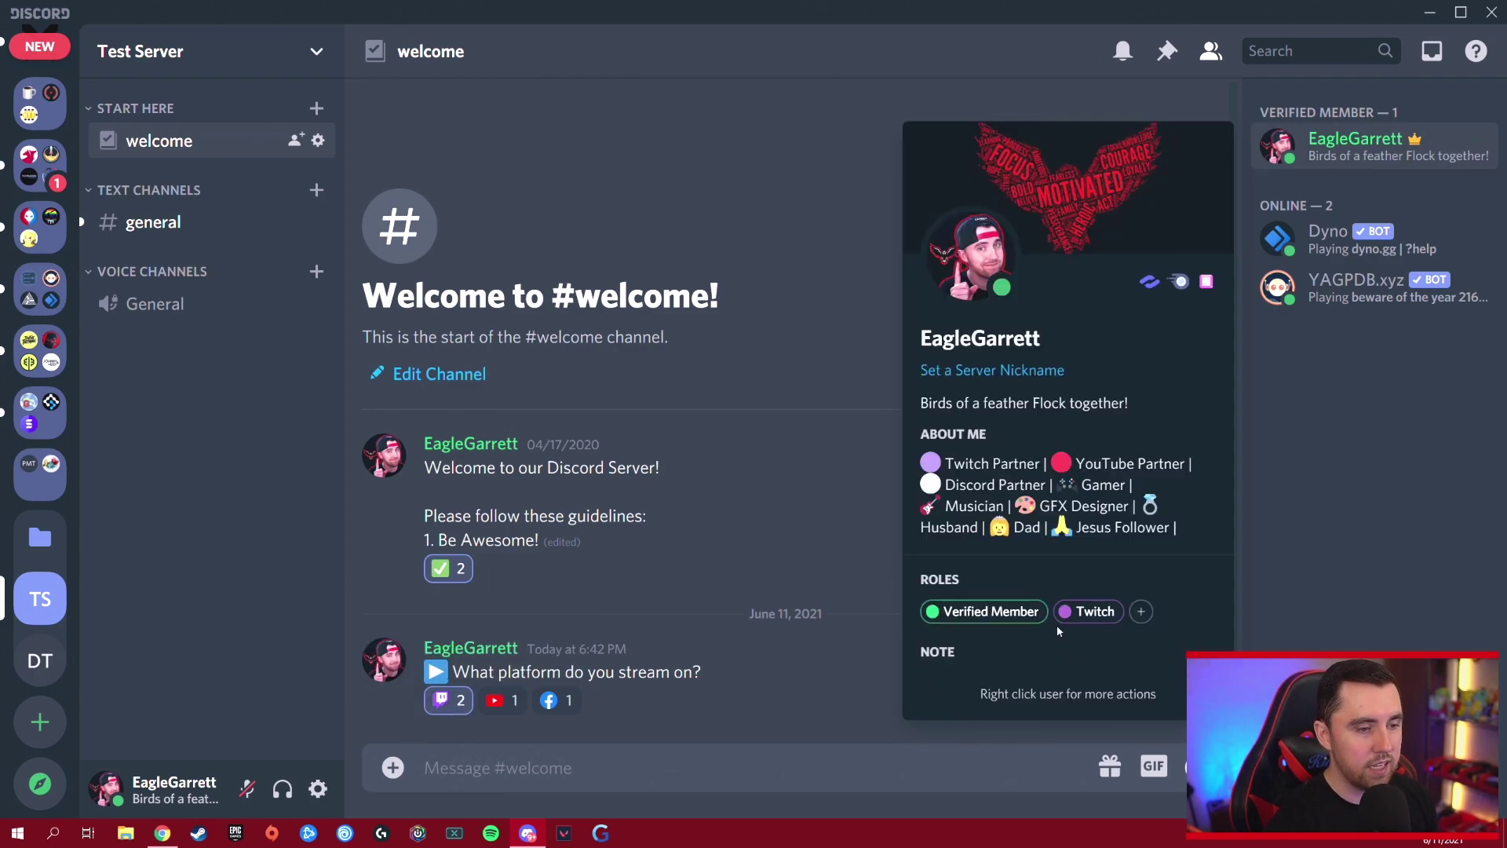
{"action": "left_click", "coordinate": [677, 740]}
{"action": "left_click", "coordinate": [503, 701]}
{"action": "left_click", "coordinate": [1376, 145]}
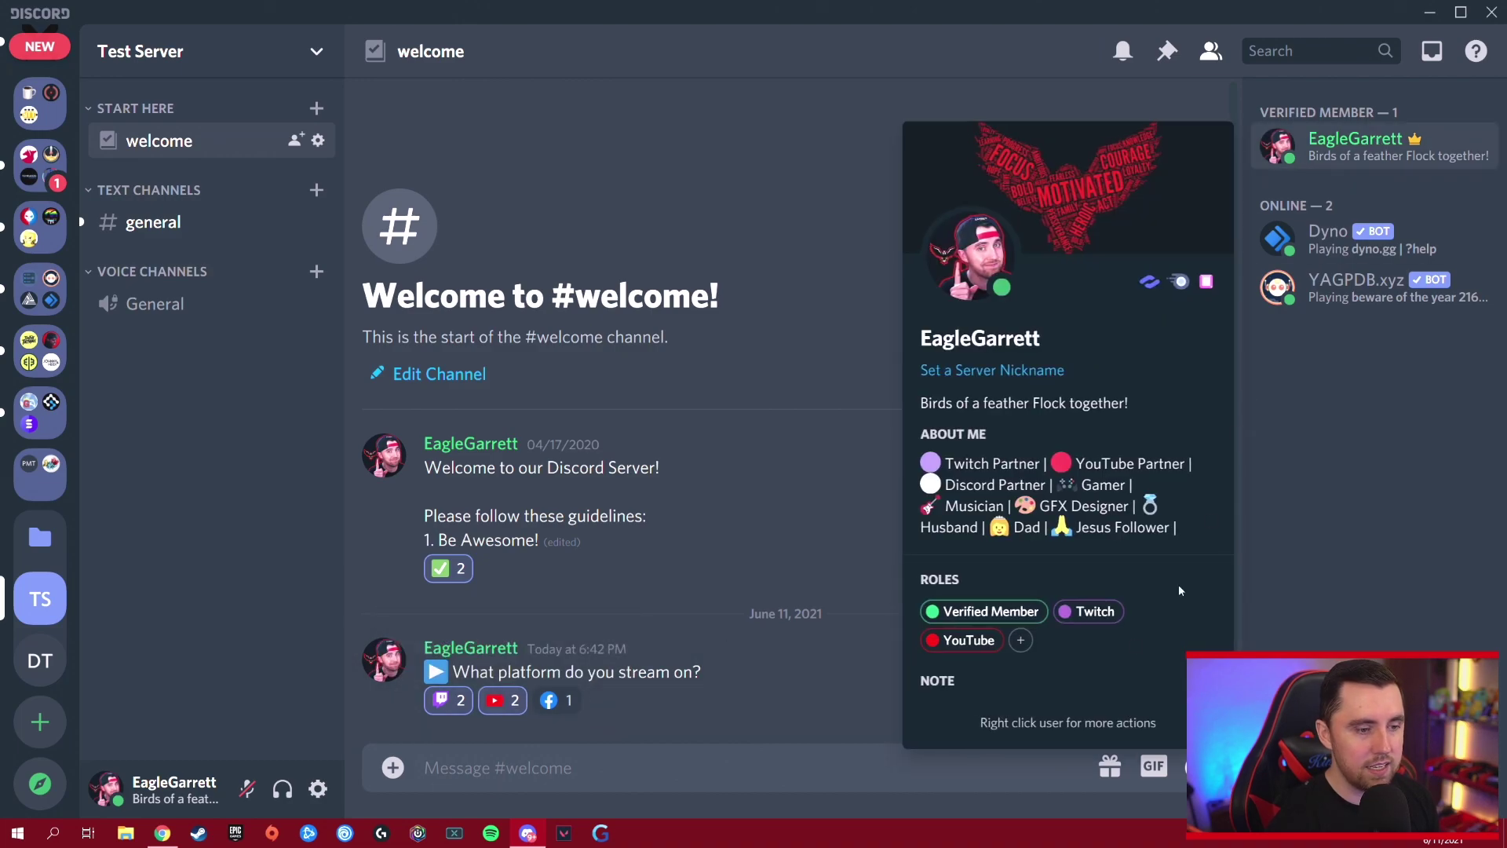
{"action": "left_click", "coordinate": [638, 728]}
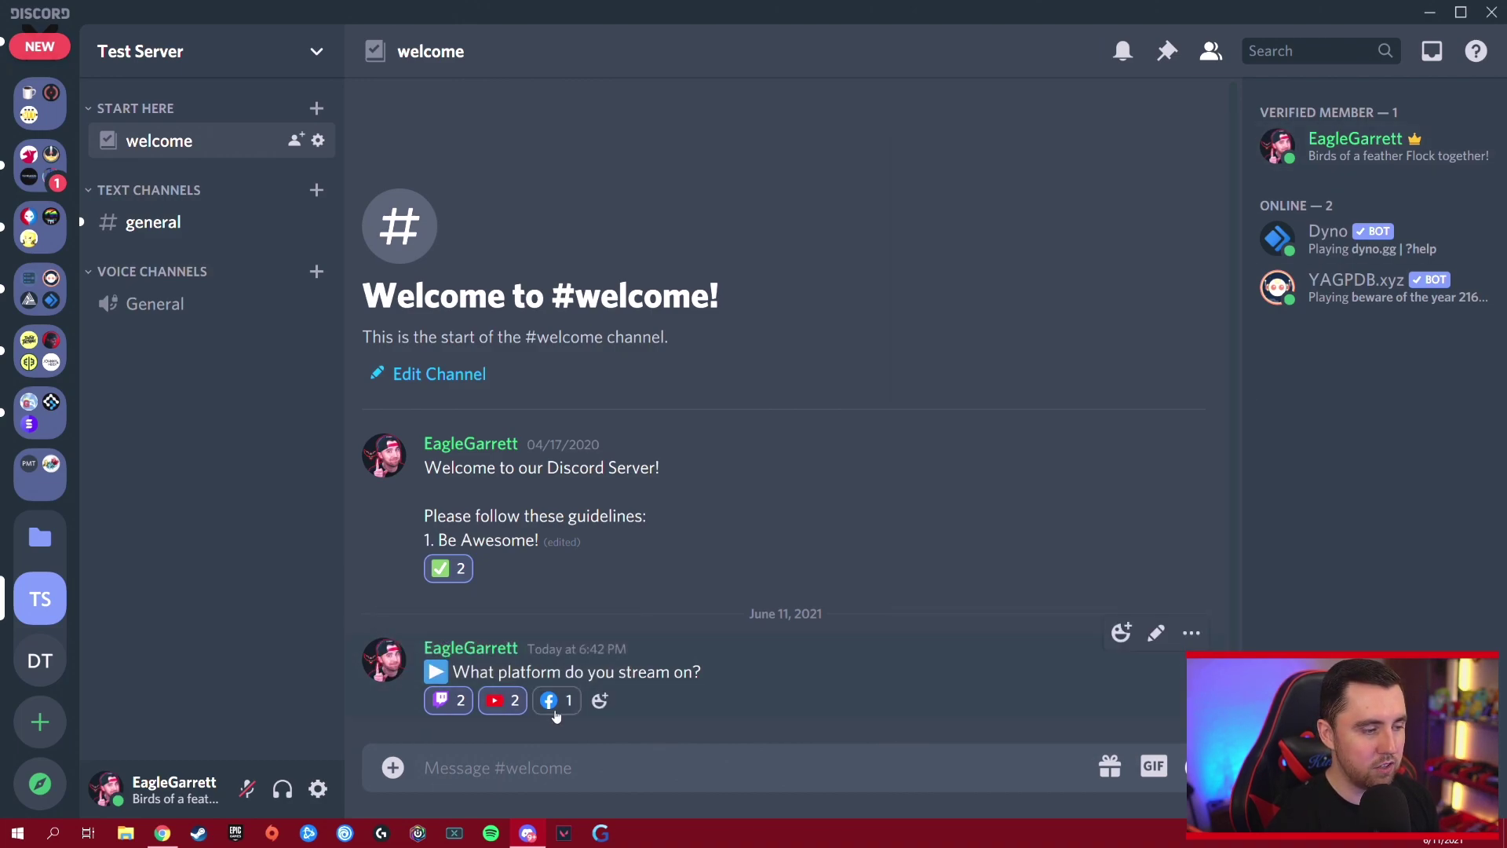
{"action": "left_click", "coordinate": [557, 701]}
{"action": "left_click", "coordinate": [1376, 145]}
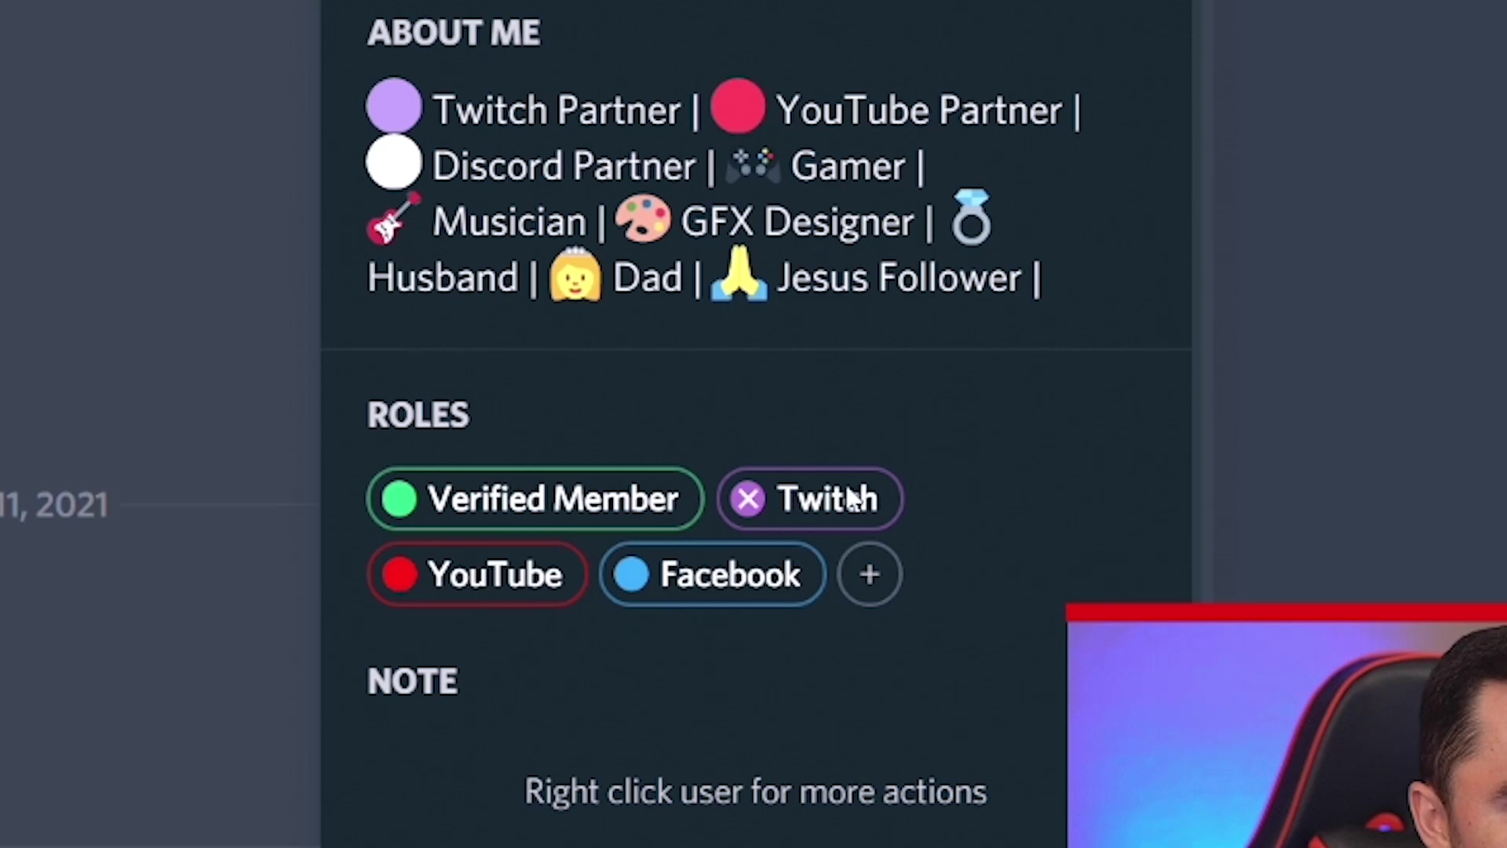
{"action": "left_click", "coordinate": [304, 59]}
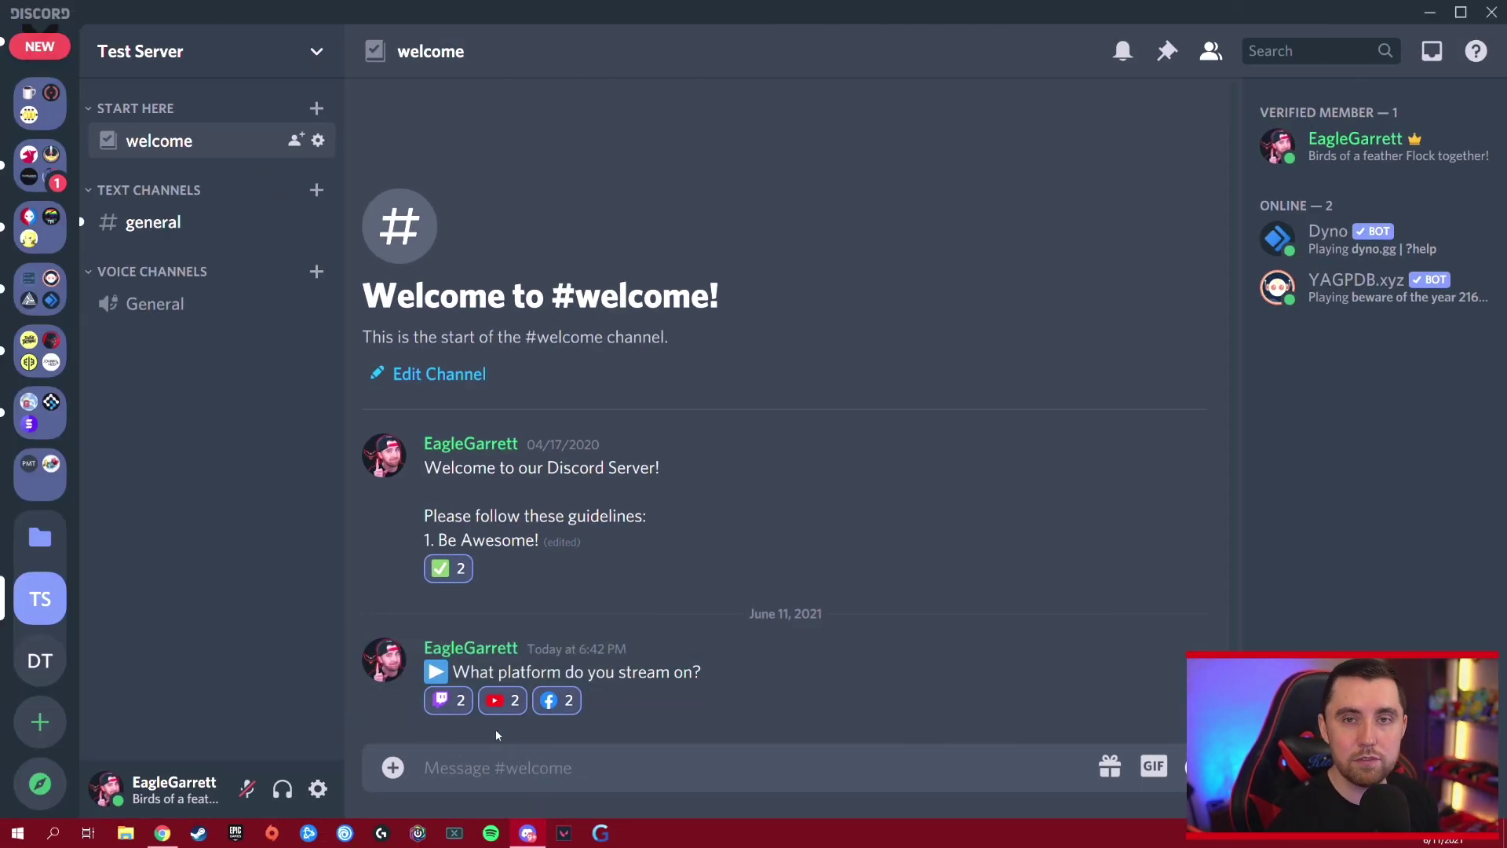
- Remove your Facebook and YouTube reactions from the platform message, checking your profile's roles after each removal
{"action": "left_click", "coordinate": [557, 700]}
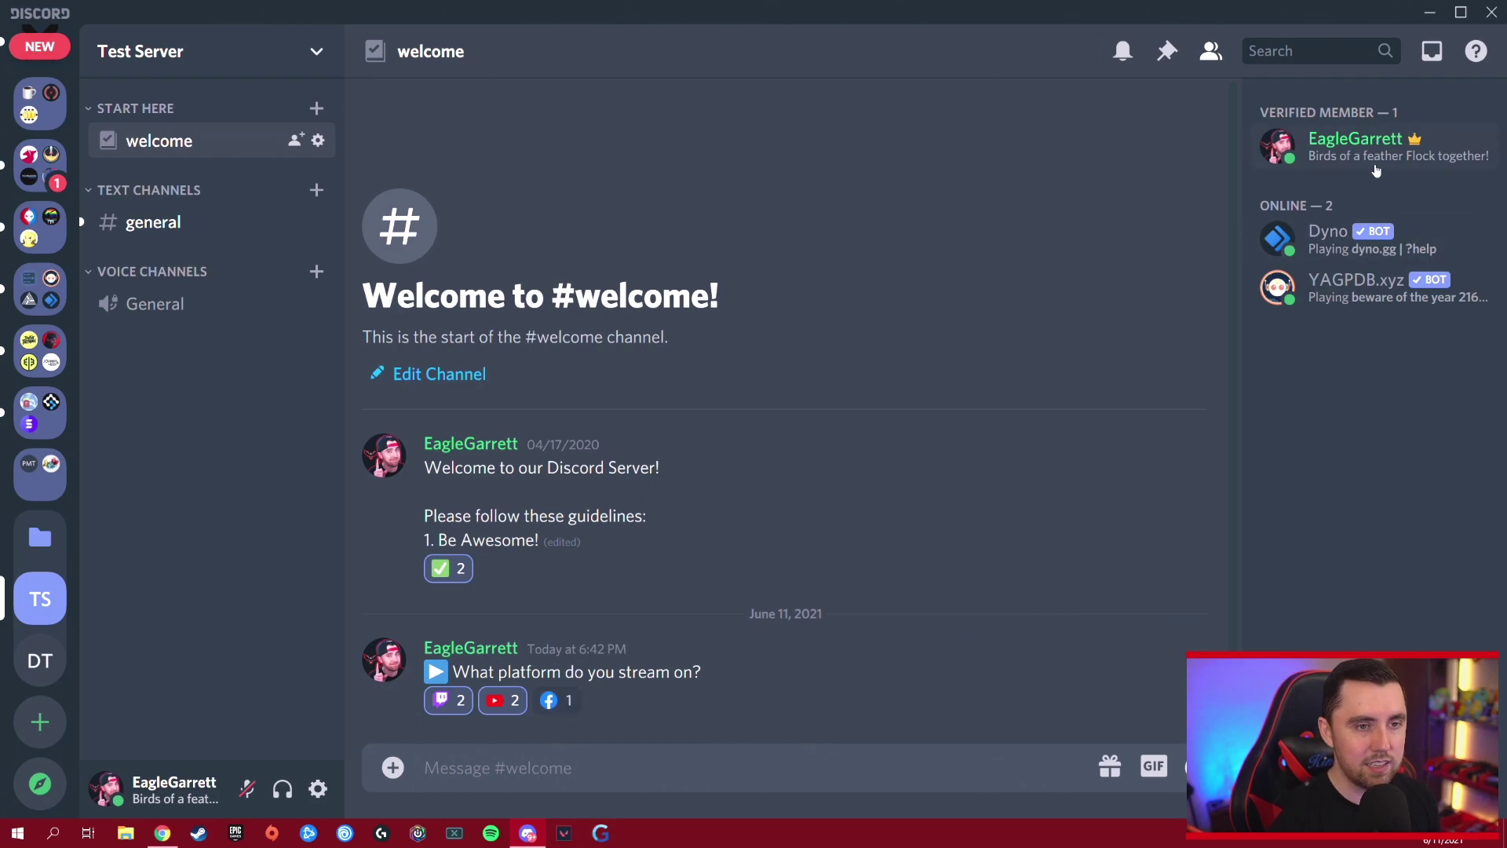
{"action": "left_click", "coordinate": [1356, 145]}
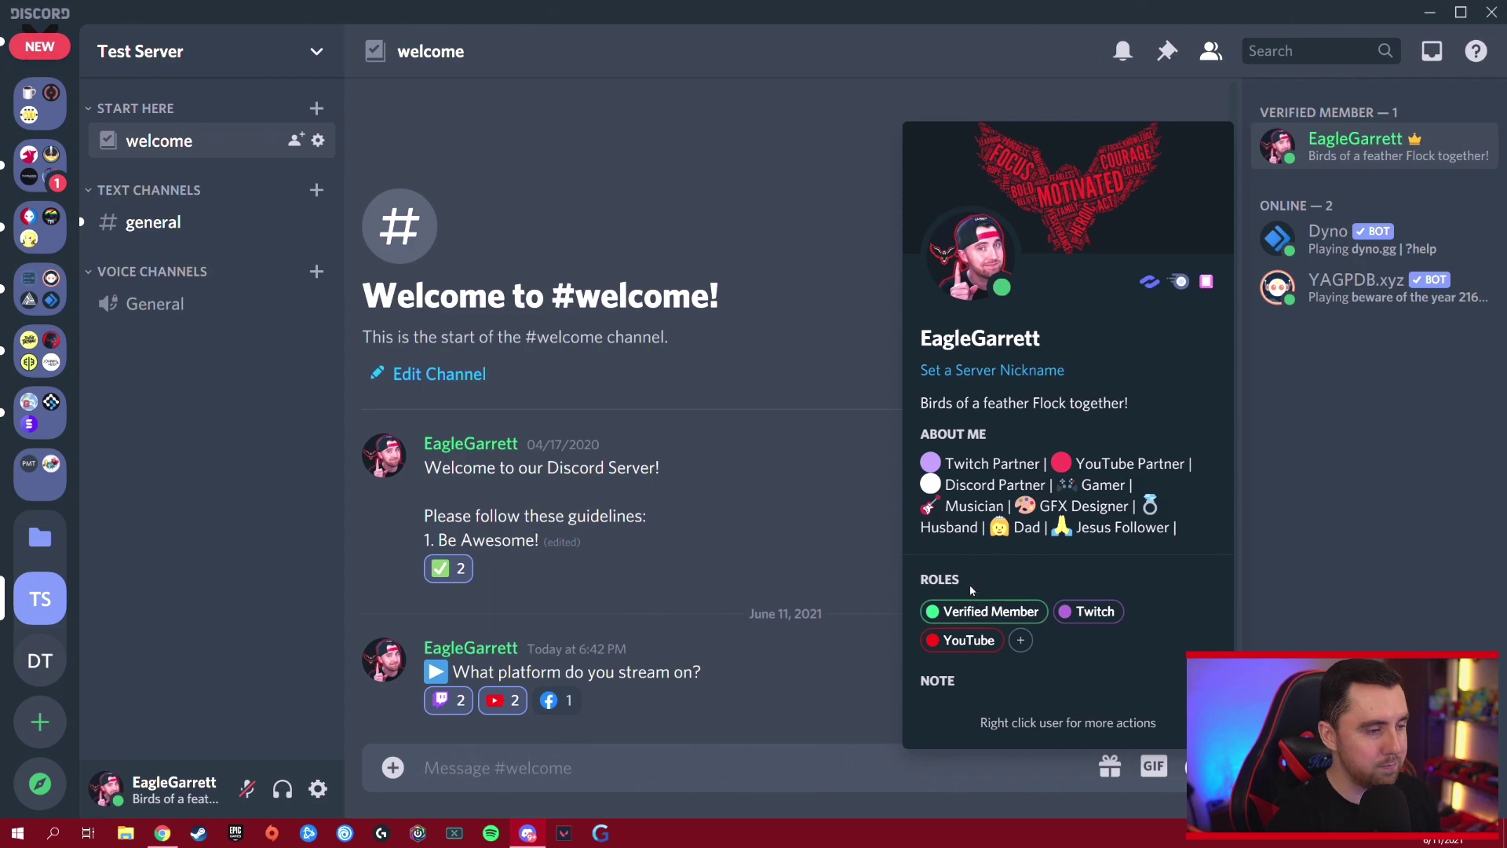
{"action": "left_click", "coordinate": [506, 704]}
{"action": "left_click", "coordinate": [506, 703]}
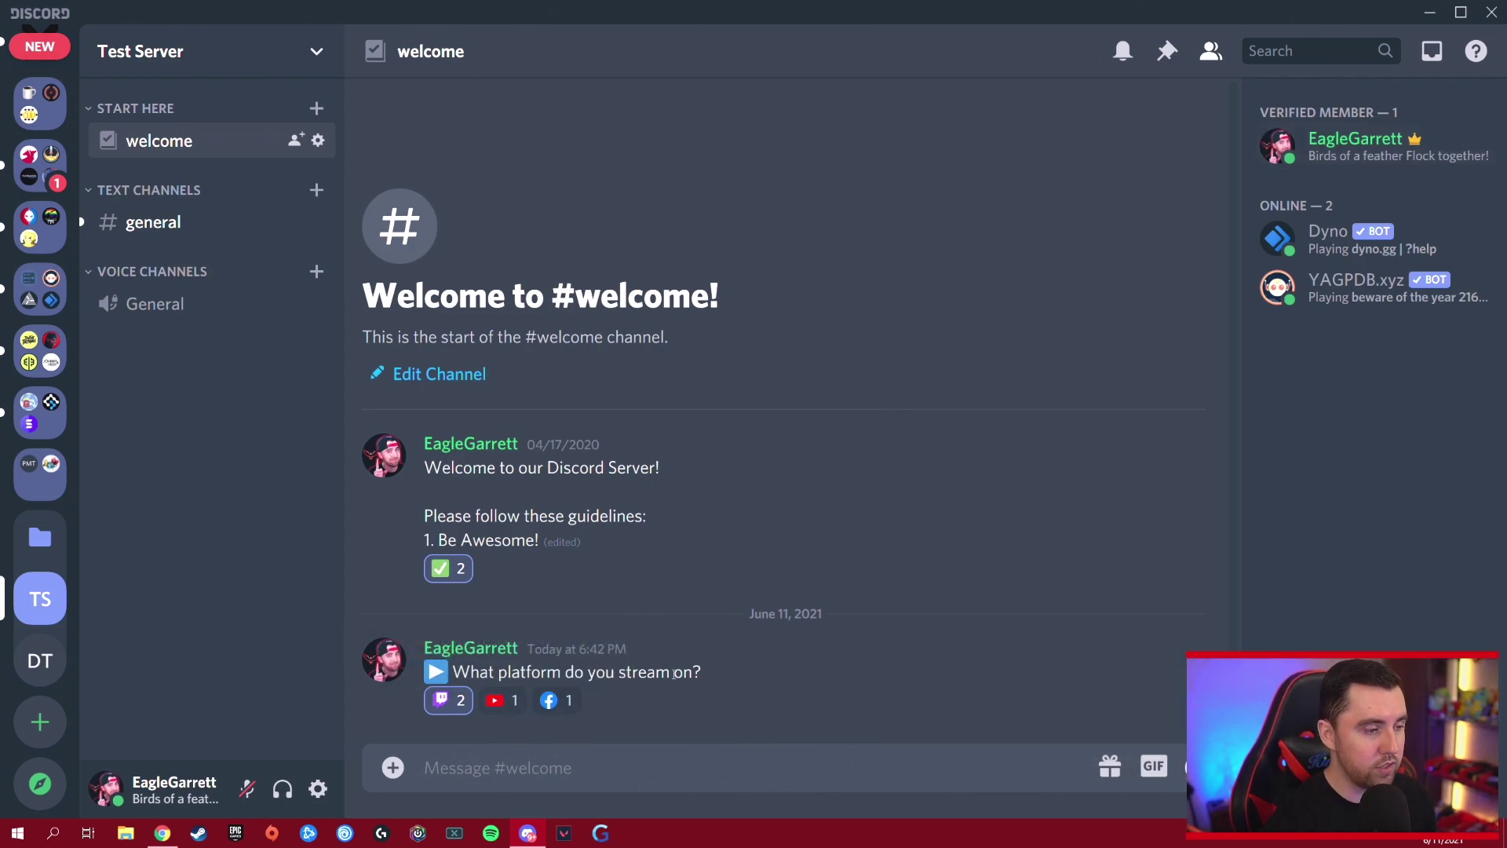
{"action": "left_click", "coordinate": [1387, 160]}
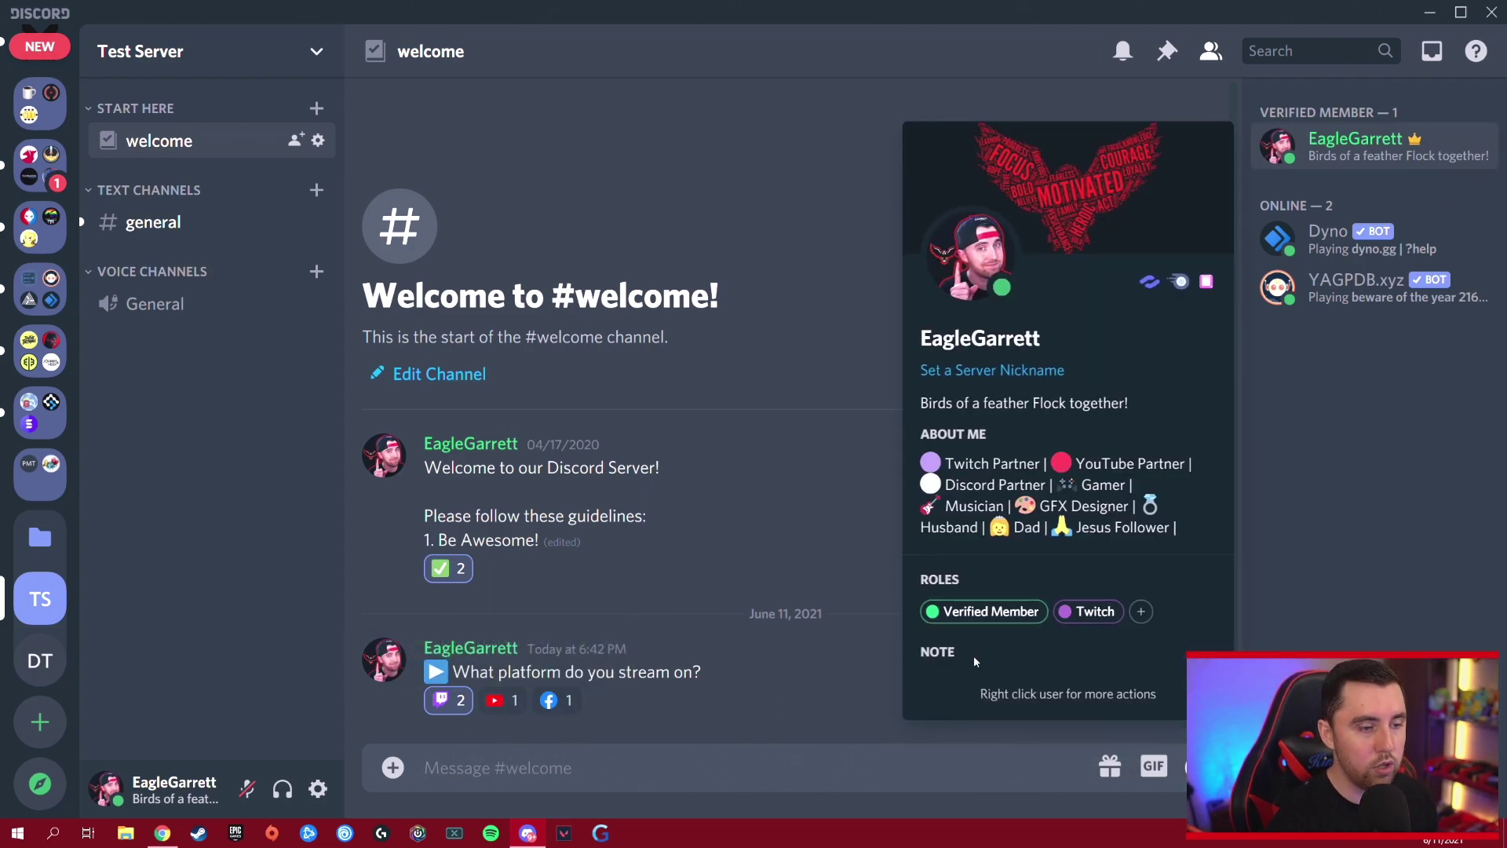
{"action": "left_click", "coordinate": [660, 727]}
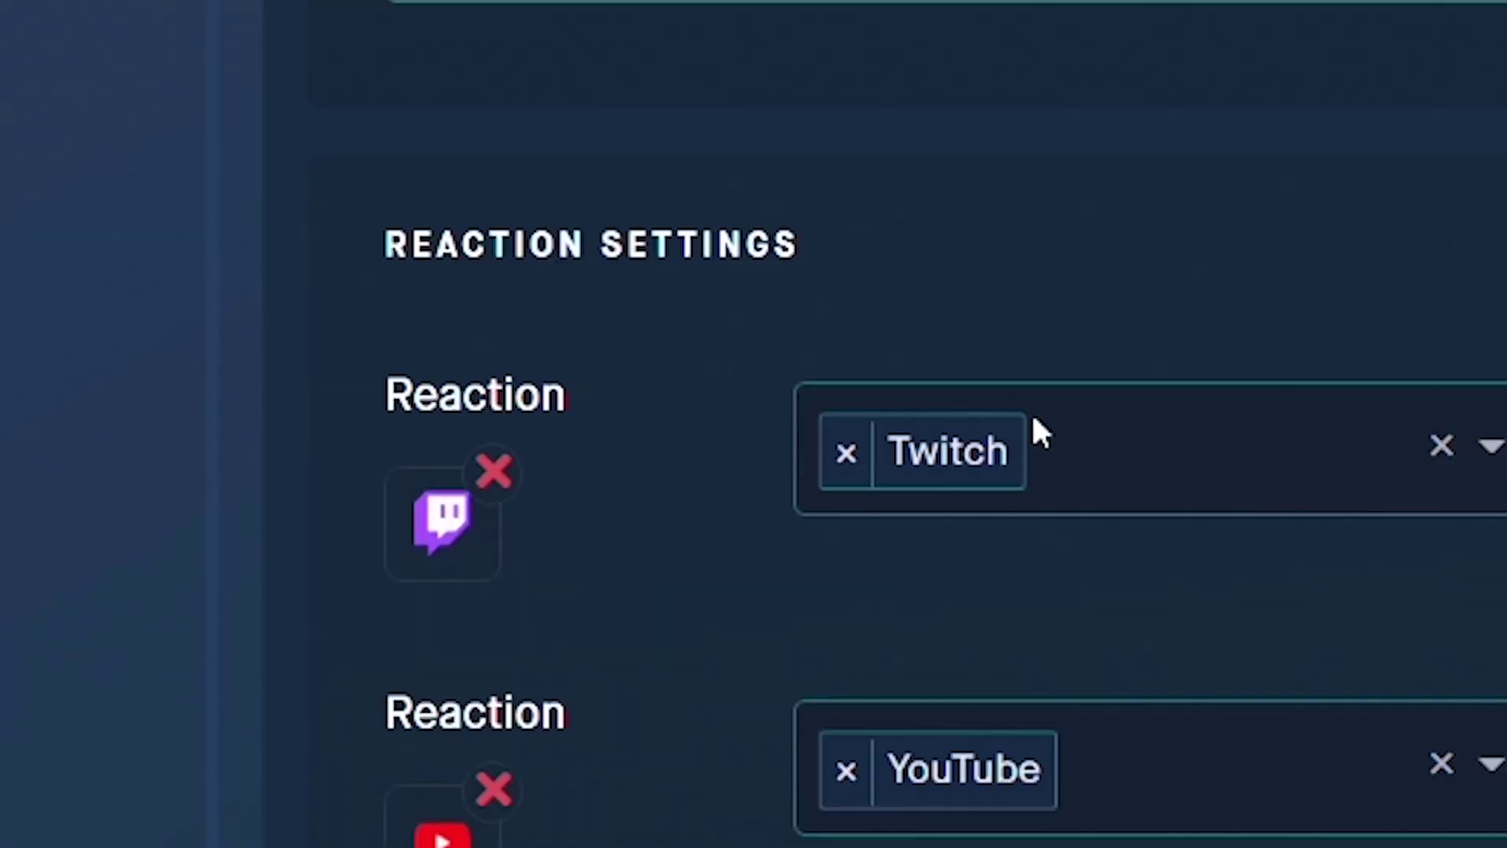
- Switch to Dyno, turn off "Allow members to get multiple roles" for the Platform message, and save it
{"action": "scroll", "coordinate": [1033, 428], "scroll_direction": "down", "scroll_amount": 4}
{"action": "scroll", "coordinate": [888, 482], "scroll_direction": "up", "scroll_amount": 3}
{"action": "scroll", "coordinate": [882, 632], "scroll_direction": "down", "scroll_amount": 5}
{"action": "scroll", "coordinate": [898, 801], "scroll_direction": "down", "scroll_amount": 10}
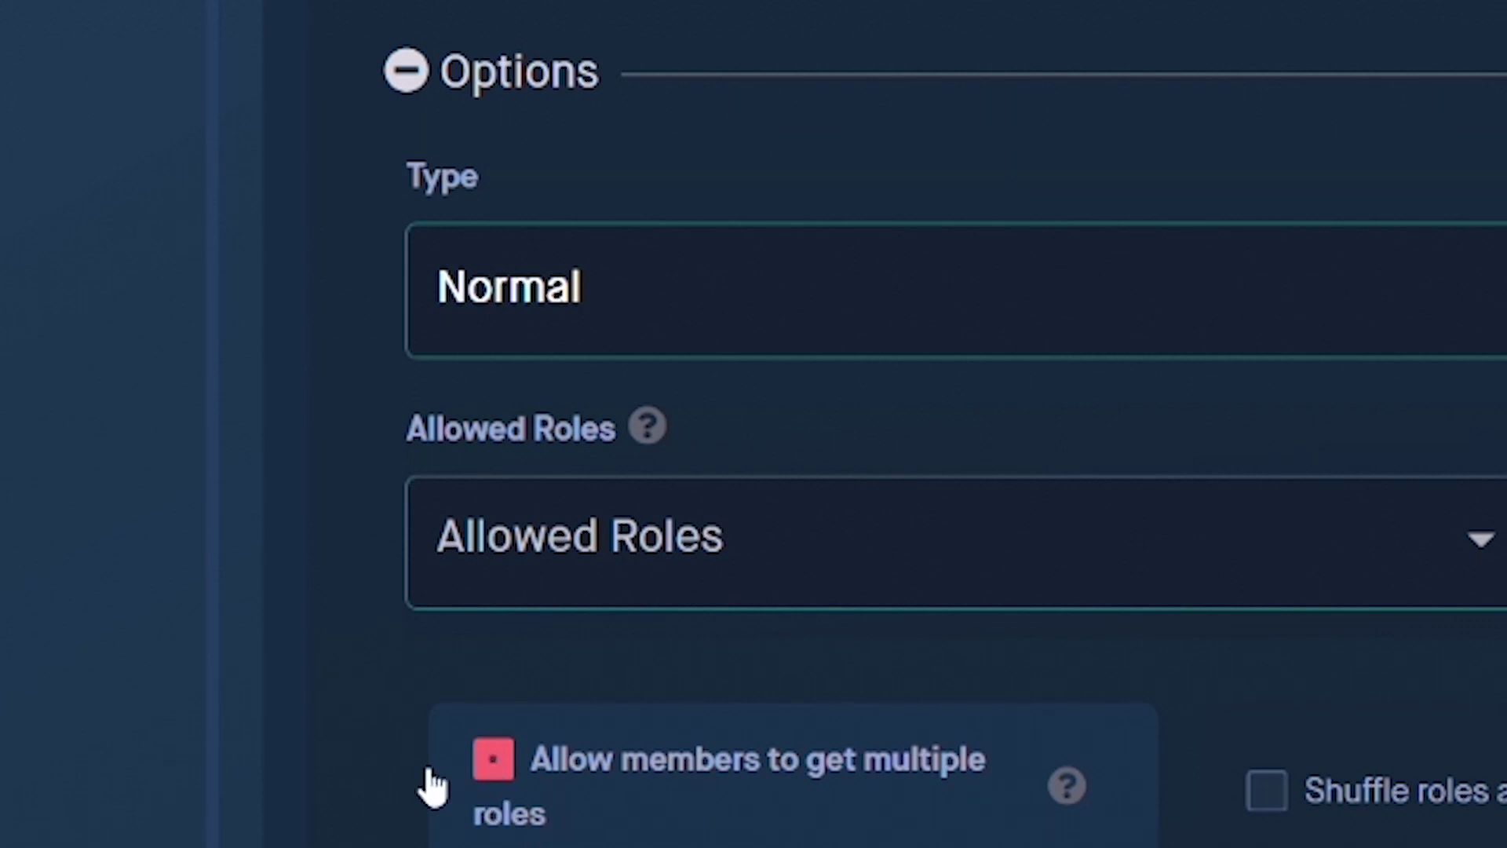
{"action": "left_click", "coordinate": [494, 781]}
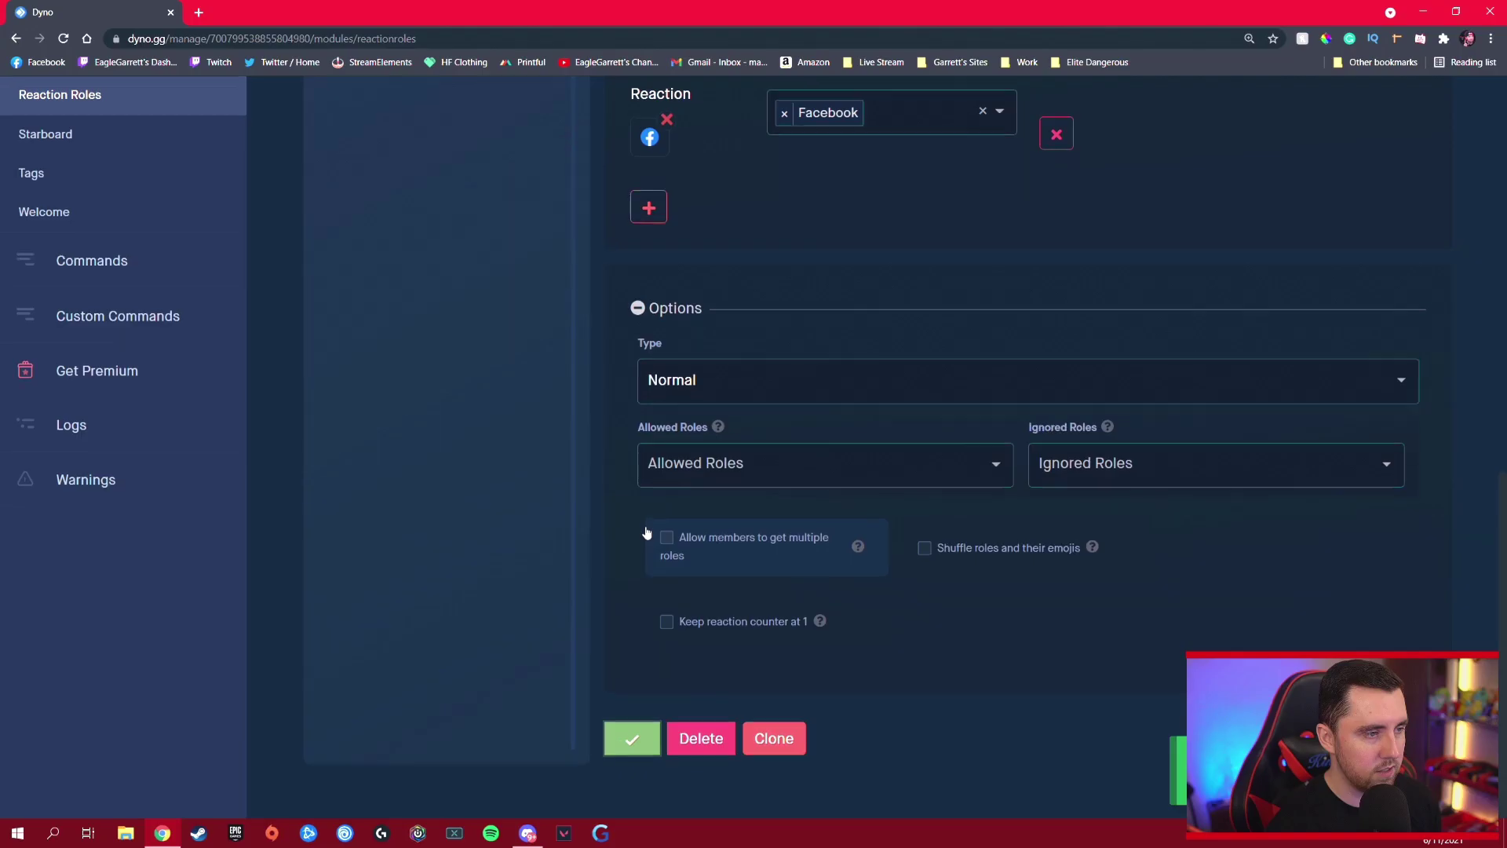
{"action": "scroll", "coordinate": [785, 471], "scroll_direction": "up", "scroll_amount": 15}
- Switch to Discord and test the single-role setting by swapping the Twitch reaction for Facebook and back, checking your profile's roles each time
{"action": "left_click", "coordinate": [528, 833]}
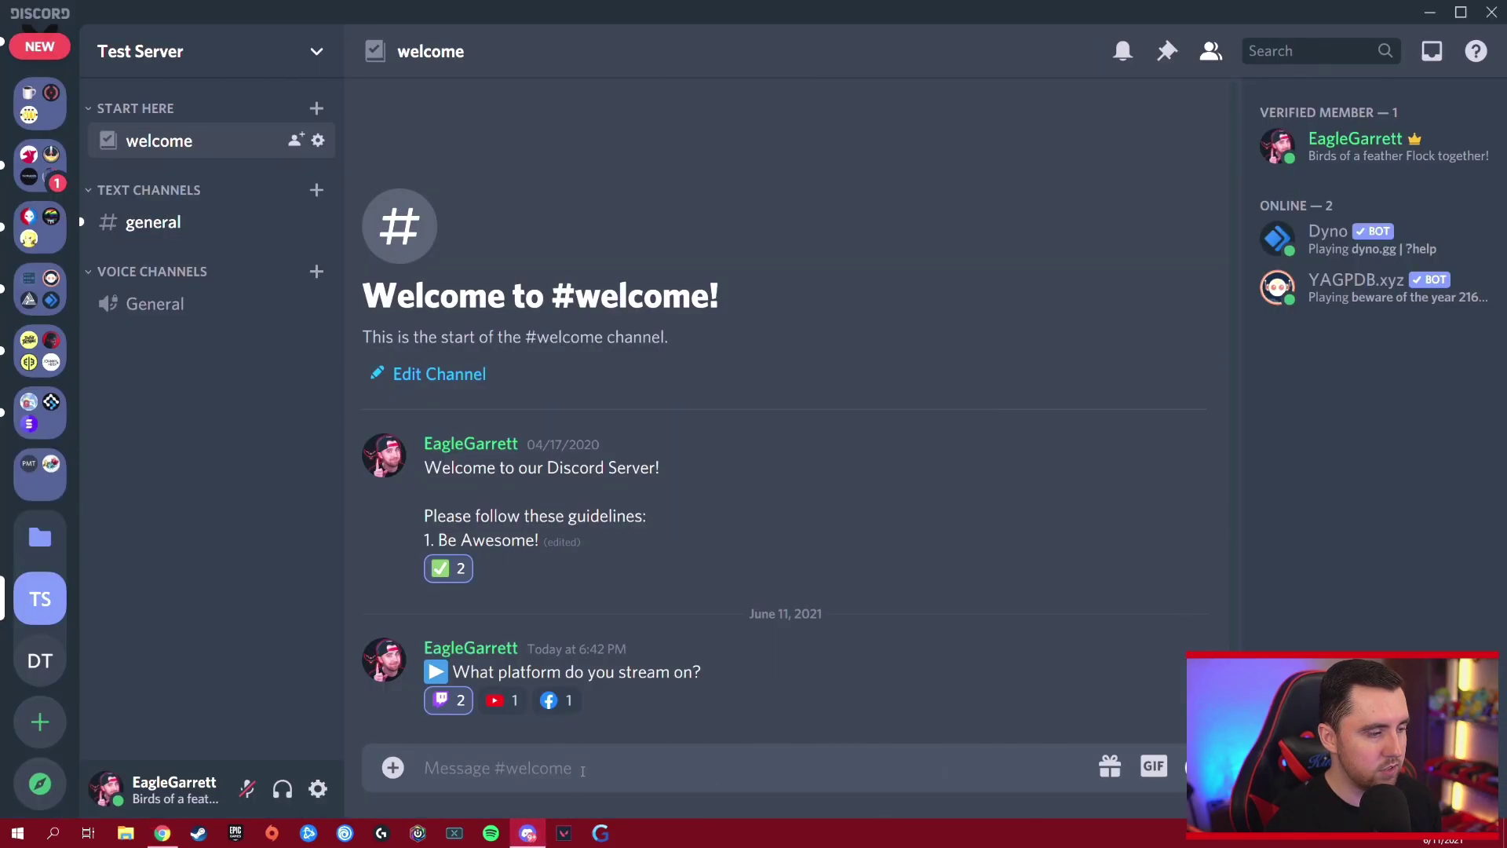
{"action": "left_click", "coordinate": [562, 701]}
{"action": "left_click", "coordinate": [437, 699]}
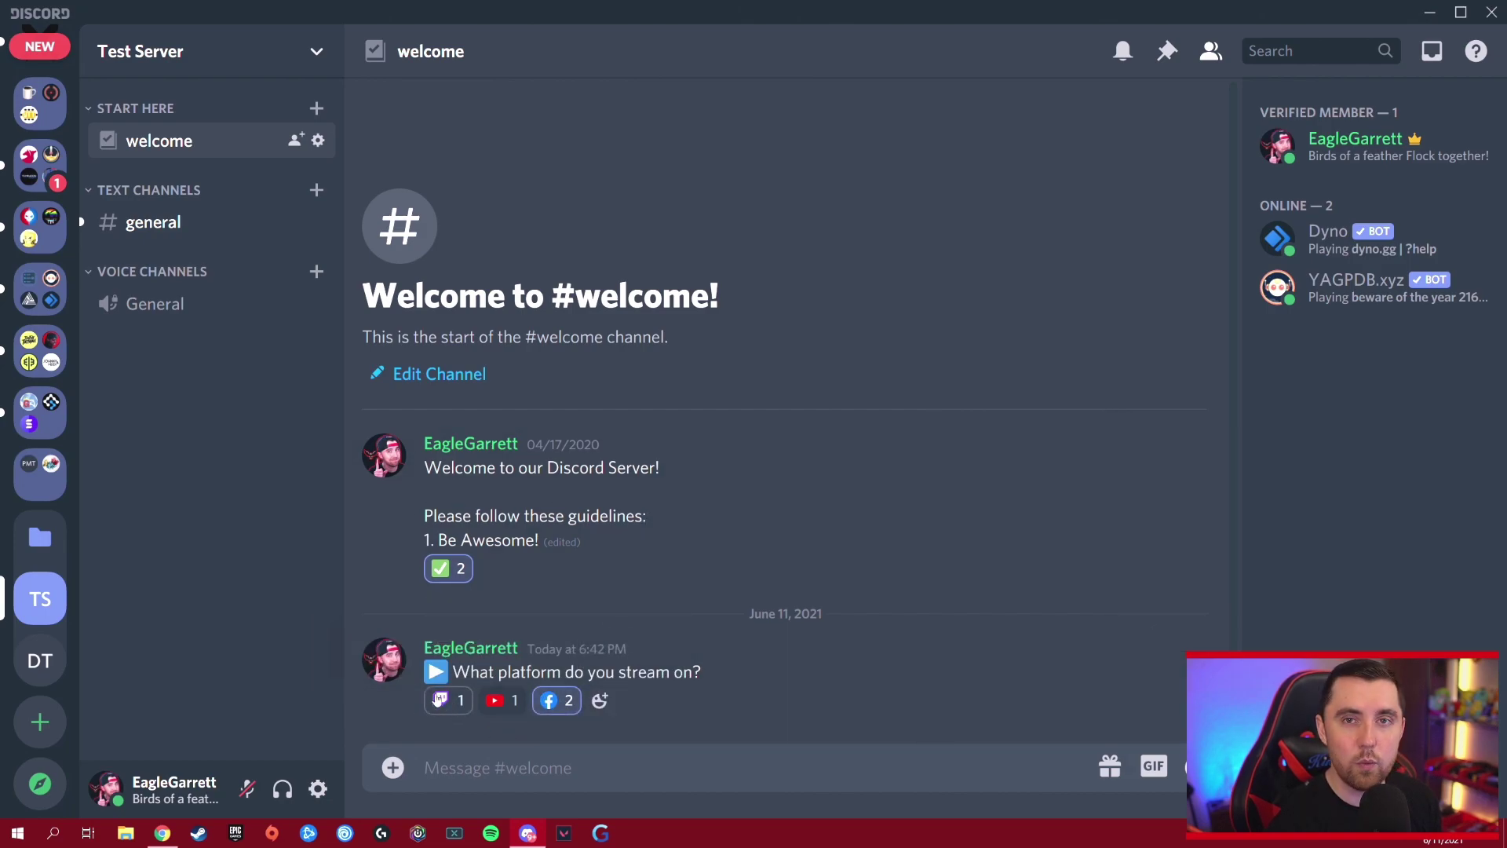
{"action": "left_click", "coordinate": [1335, 147]}
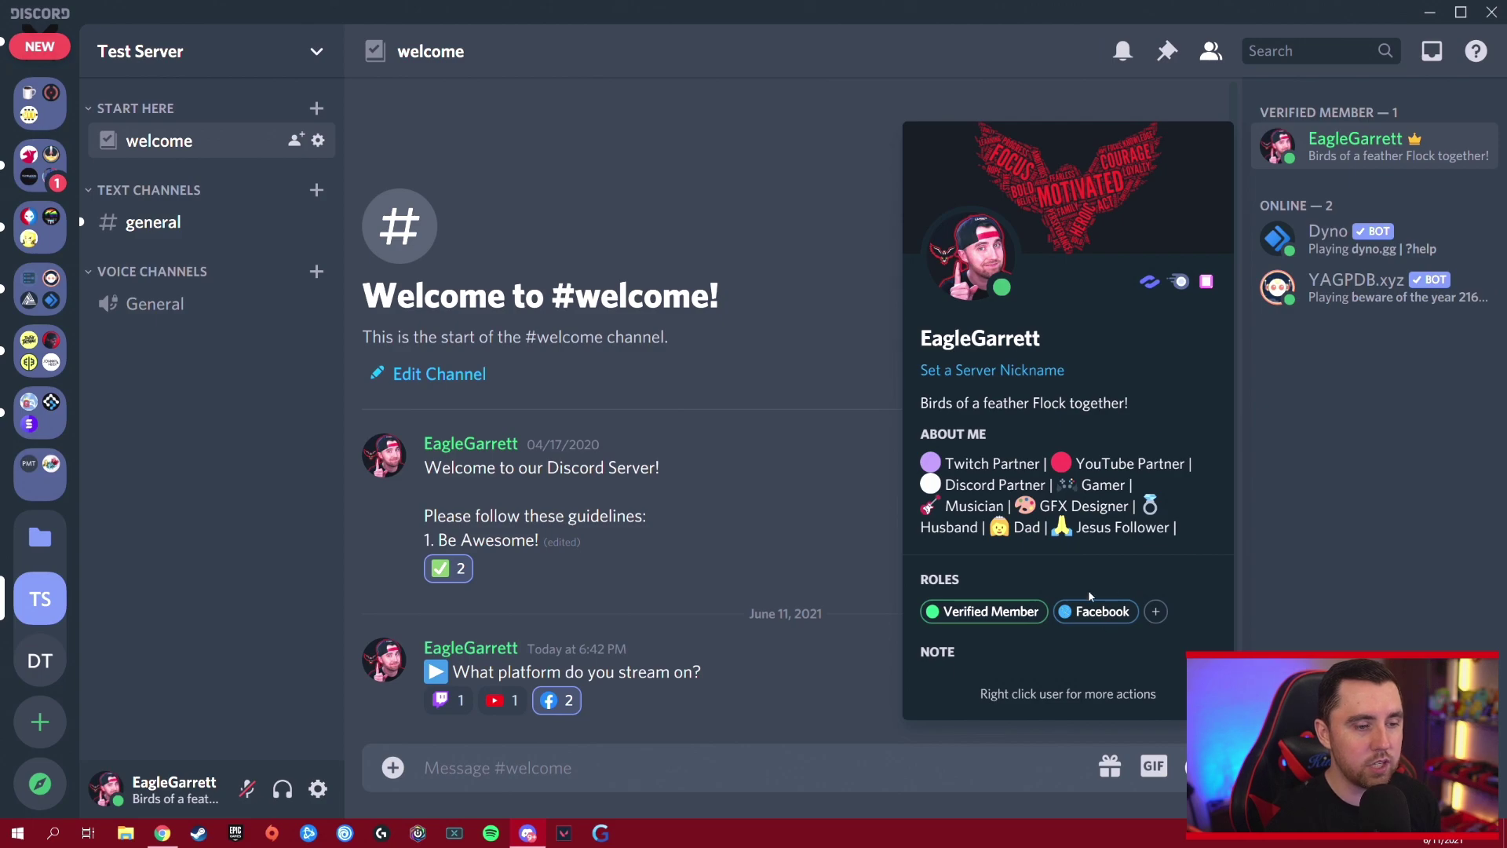
{"action": "left_click", "coordinate": [668, 743]}
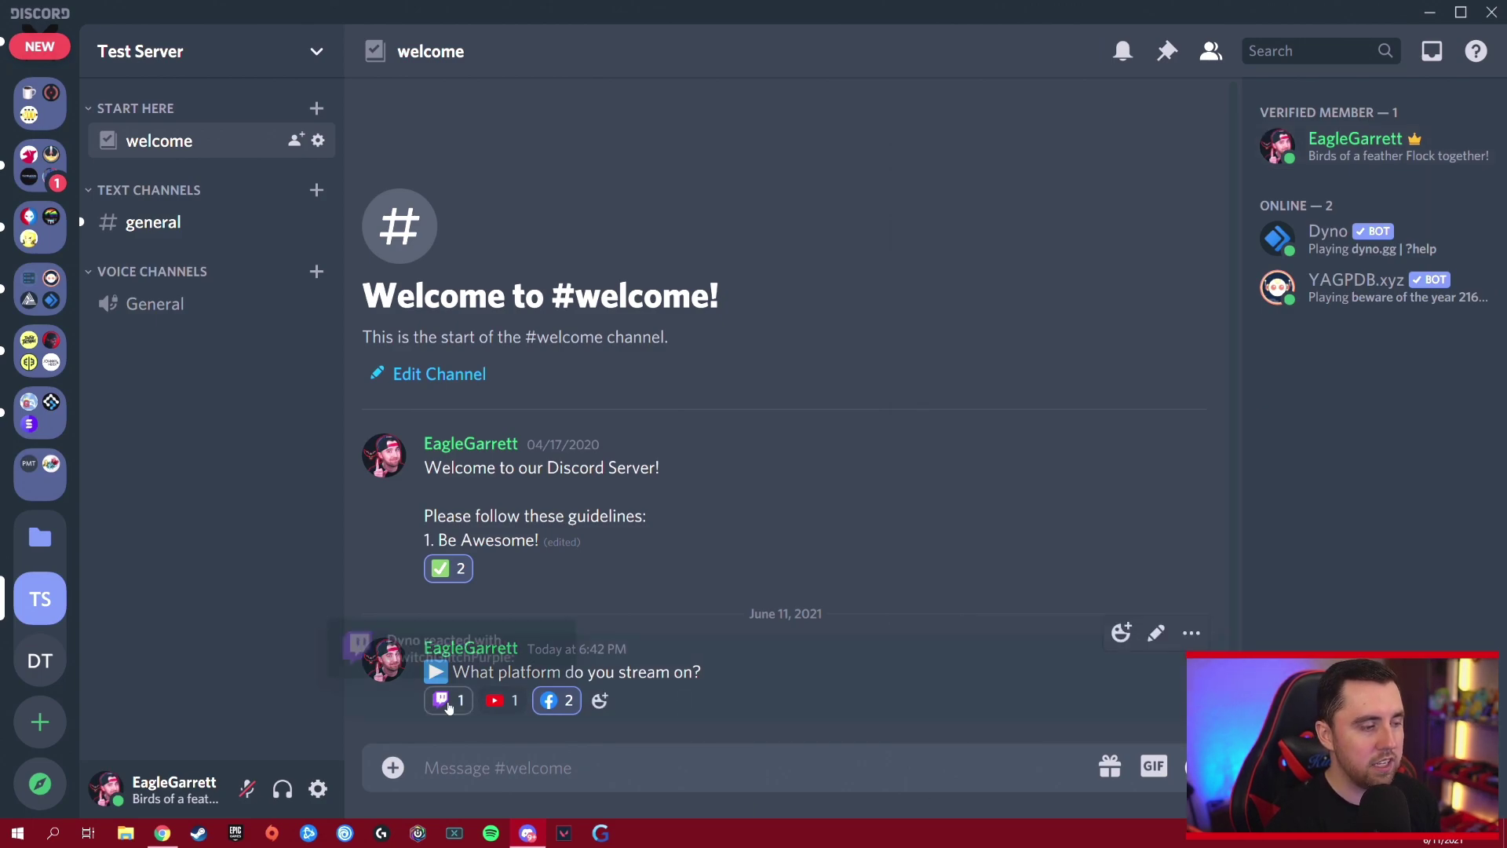
{"action": "left_click", "coordinate": [441, 699]}
{"action": "left_click", "coordinate": [1362, 142]}
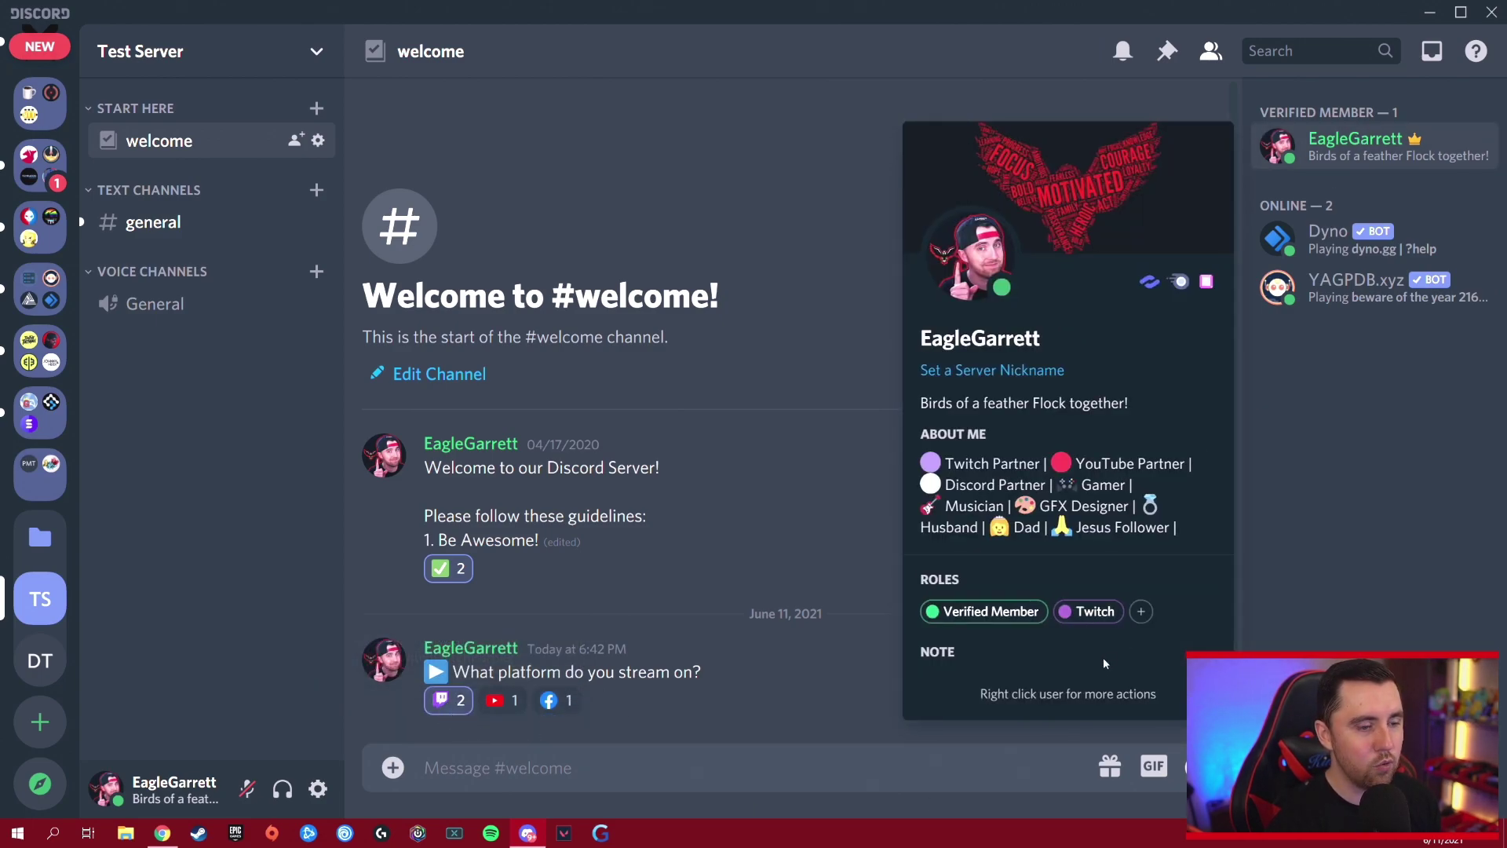
{"action": "left_click", "coordinate": [775, 705]}
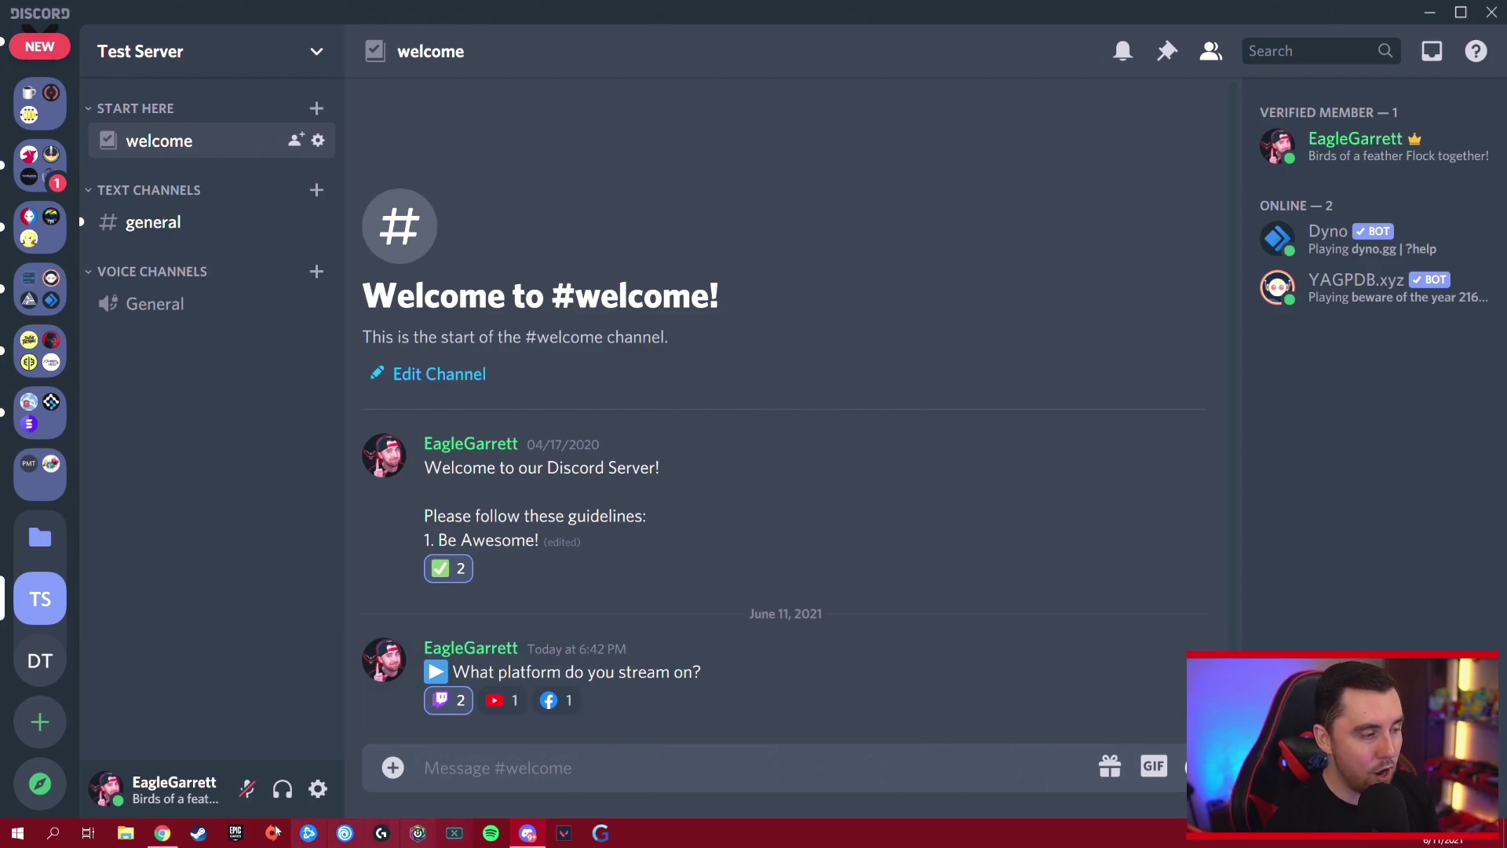
- Switch to Dyno and review the Platform message's name, channel, reaction and role settings
{"action": "left_click", "coordinate": [162, 833]}
{"action": "scroll", "coordinate": [864, 299], "scroll_direction": "down", "scroll_amount": 4}
{"action": "scroll", "coordinate": [781, 270], "scroll_direction": "down", "scroll_amount": 3}
{"action": "scroll", "coordinate": [791, 438], "scroll_direction": "up", "scroll_amount": 10}
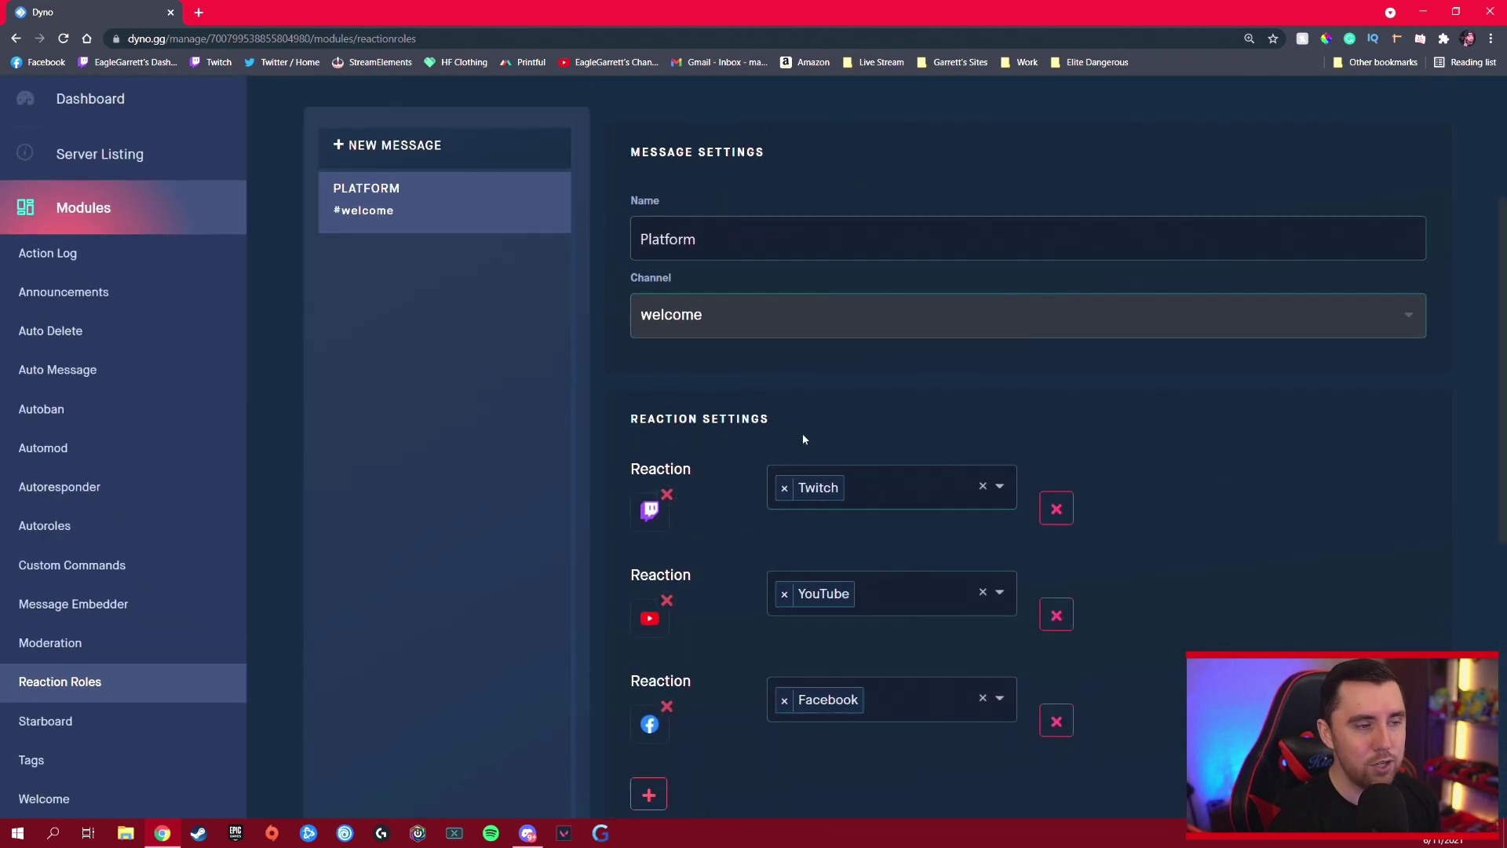
{"action": "scroll", "coordinate": [806, 439], "scroll_direction": "down", "scroll_amount": 5}
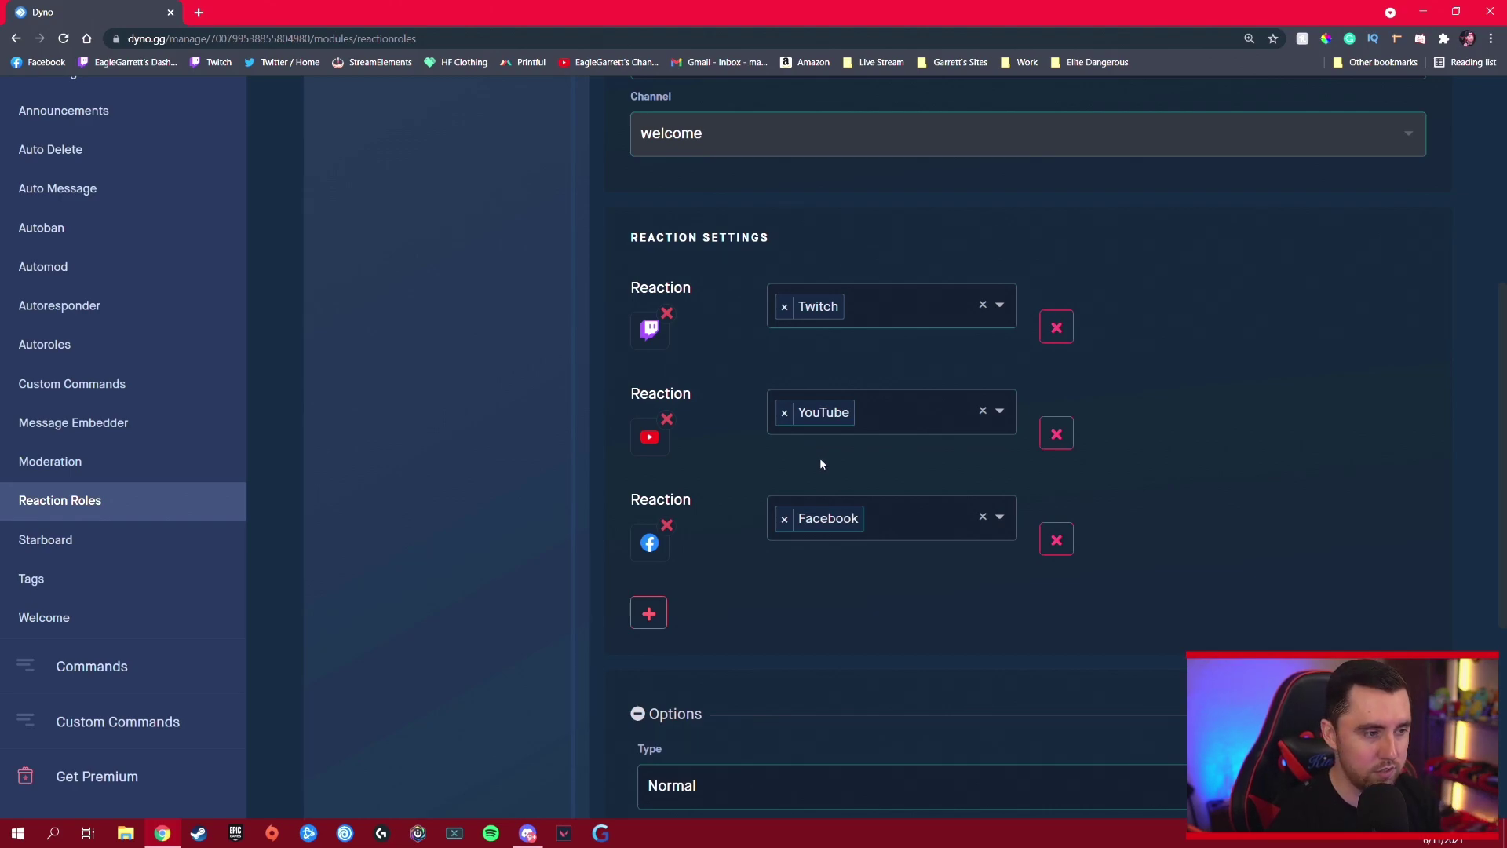
{"action": "scroll", "coordinate": [821, 471], "scroll_direction": "up", "scroll_amount": 3}
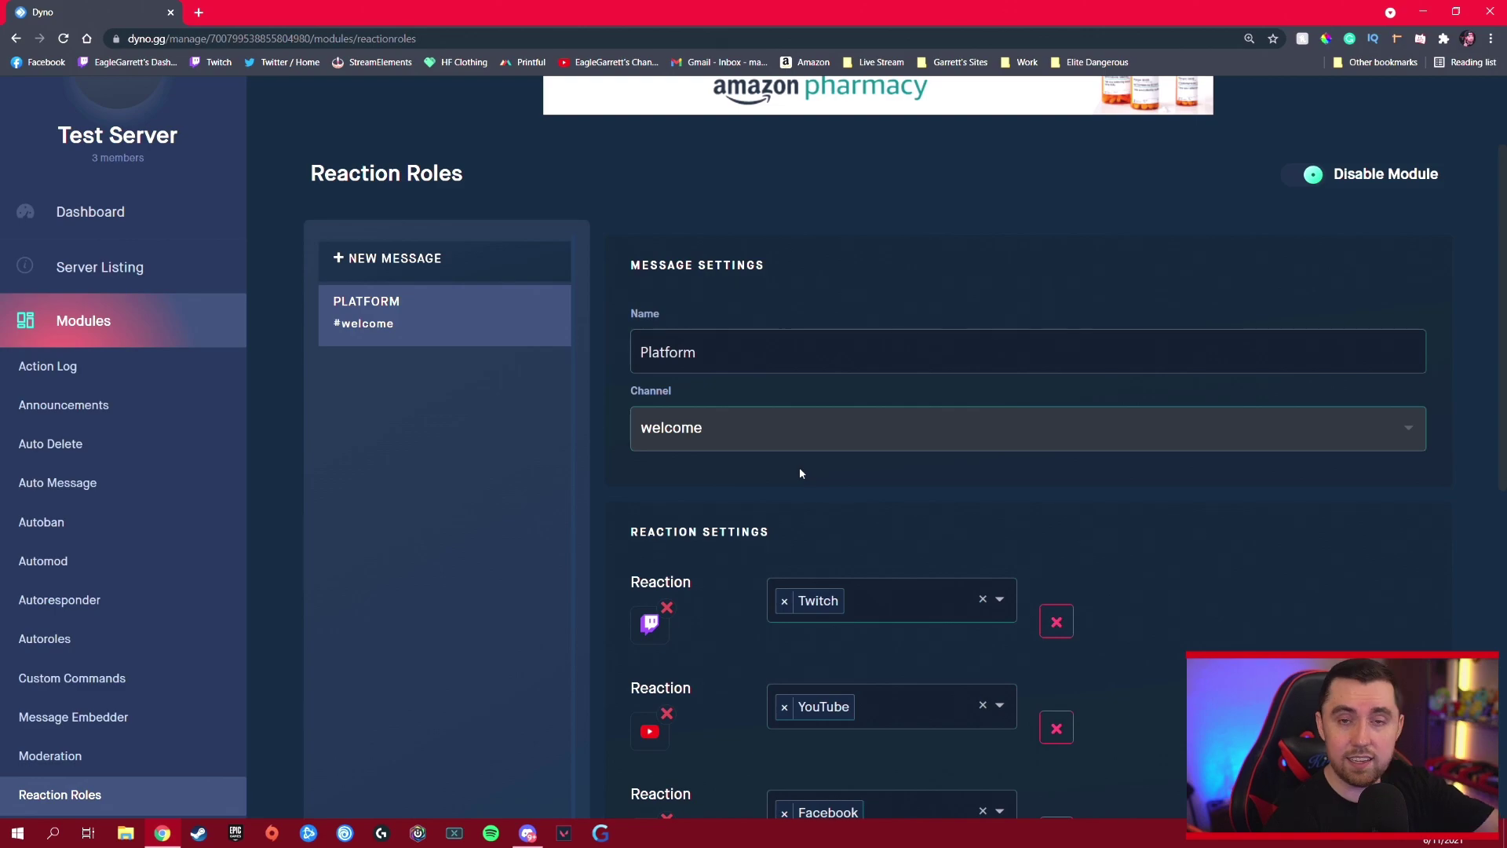
{"action": "scroll", "coordinate": [800, 471], "scroll_direction": "down", "scroll_amount": 8}
{"action": "scroll", "coordinate": [689, 544], "scroll_direction": "up", "scroll_amount": 6}
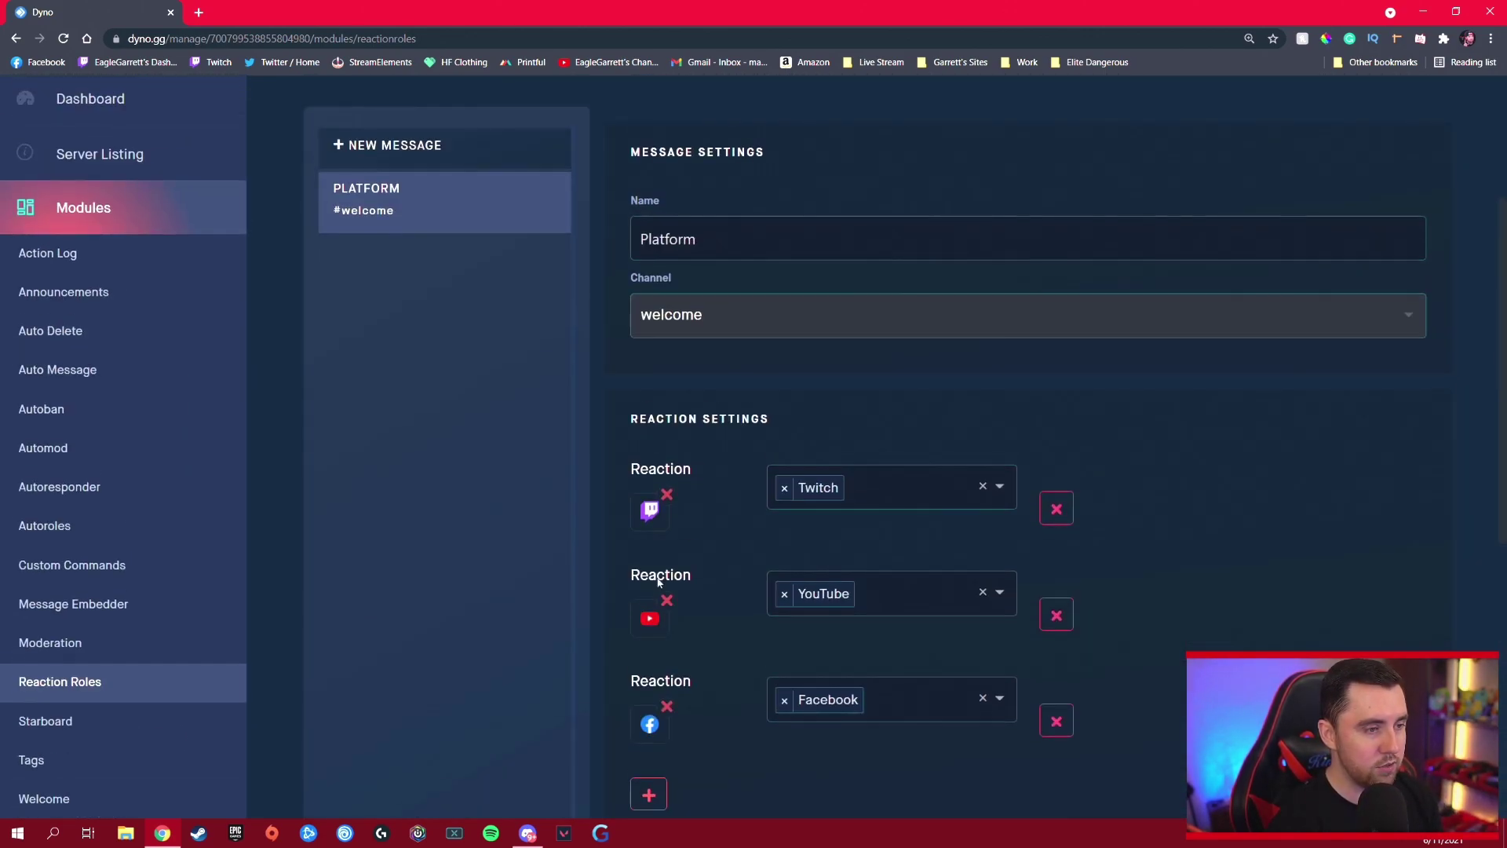
{"action": "scroll", "coordinate": [777, 323], "scroll_direction": "down", "scroll_amount": 3}
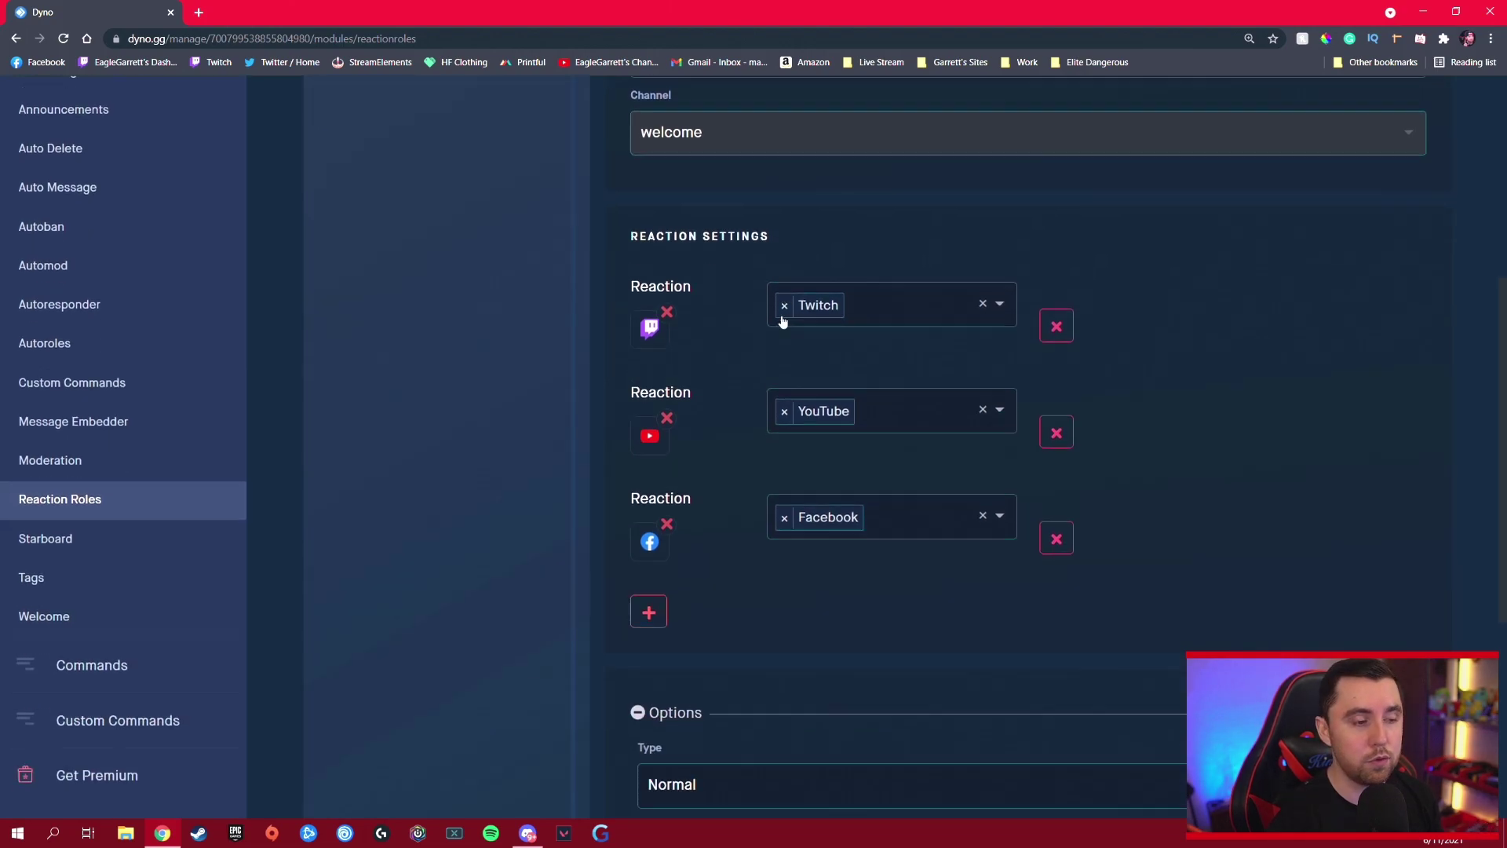
{"action": "scroll", "coordinate": [528, 430], "scroll_direction": "up", "scroll_amount": 4}
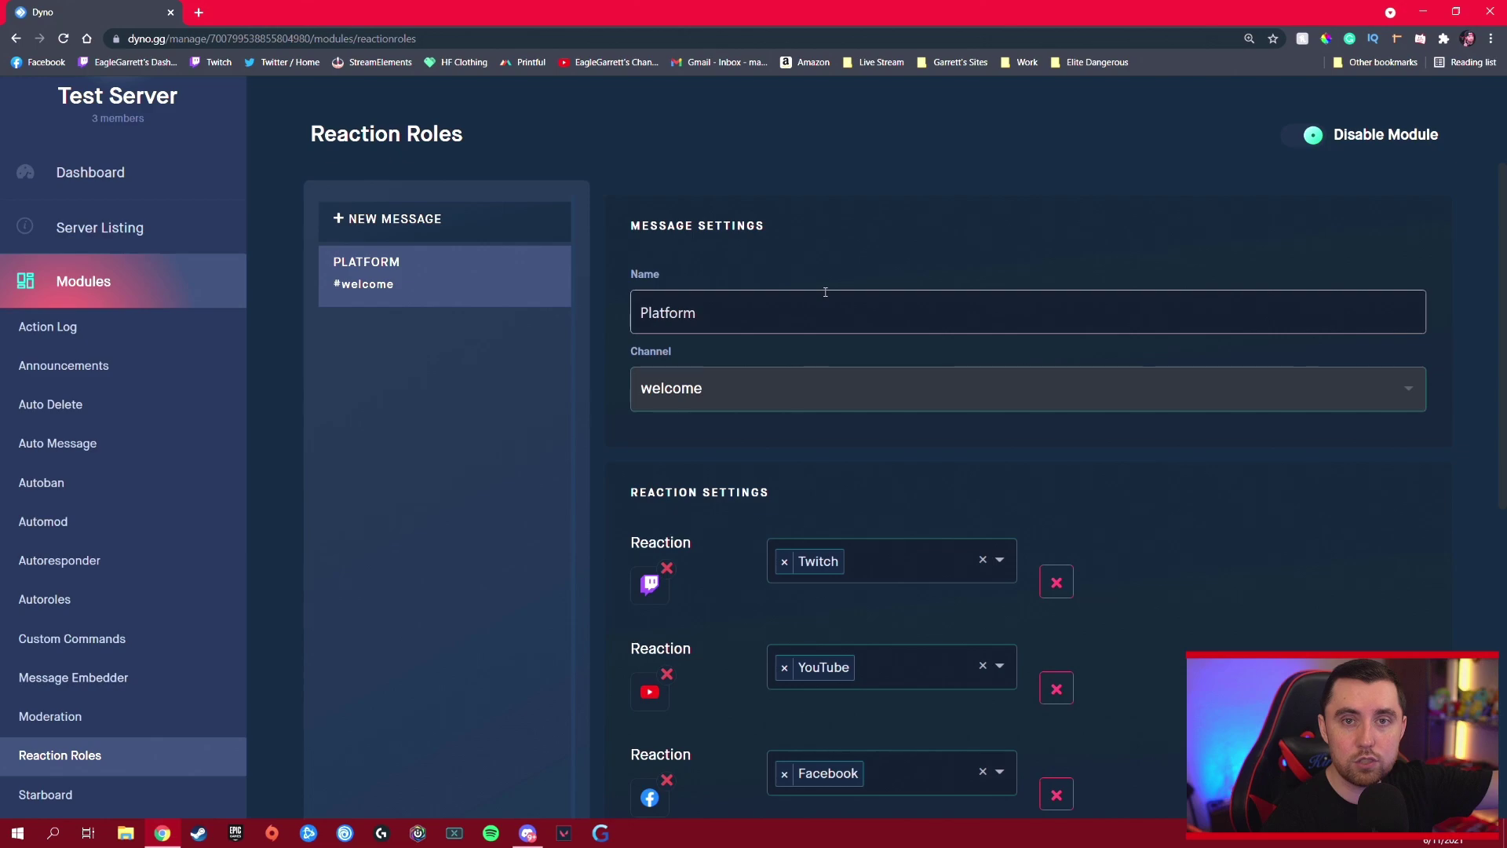
- Open a blank new reaction message form, and switch to Discord to inspect the Facebook reaction on the platform message
{"action": "left_click", "coordinate": [398, 227]}
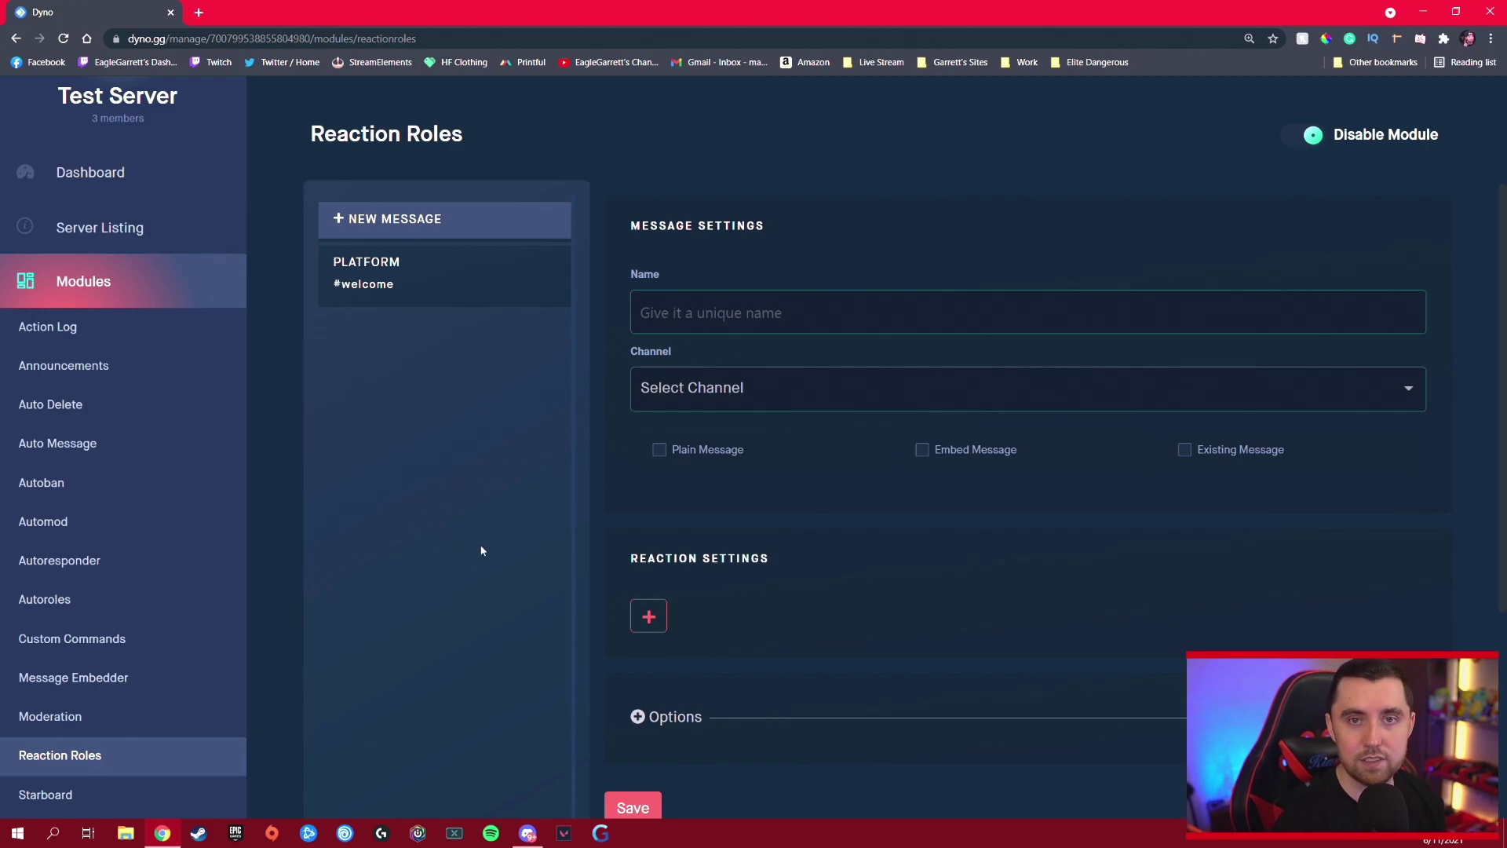
{"action": "key", "text": "alt+Tab"}
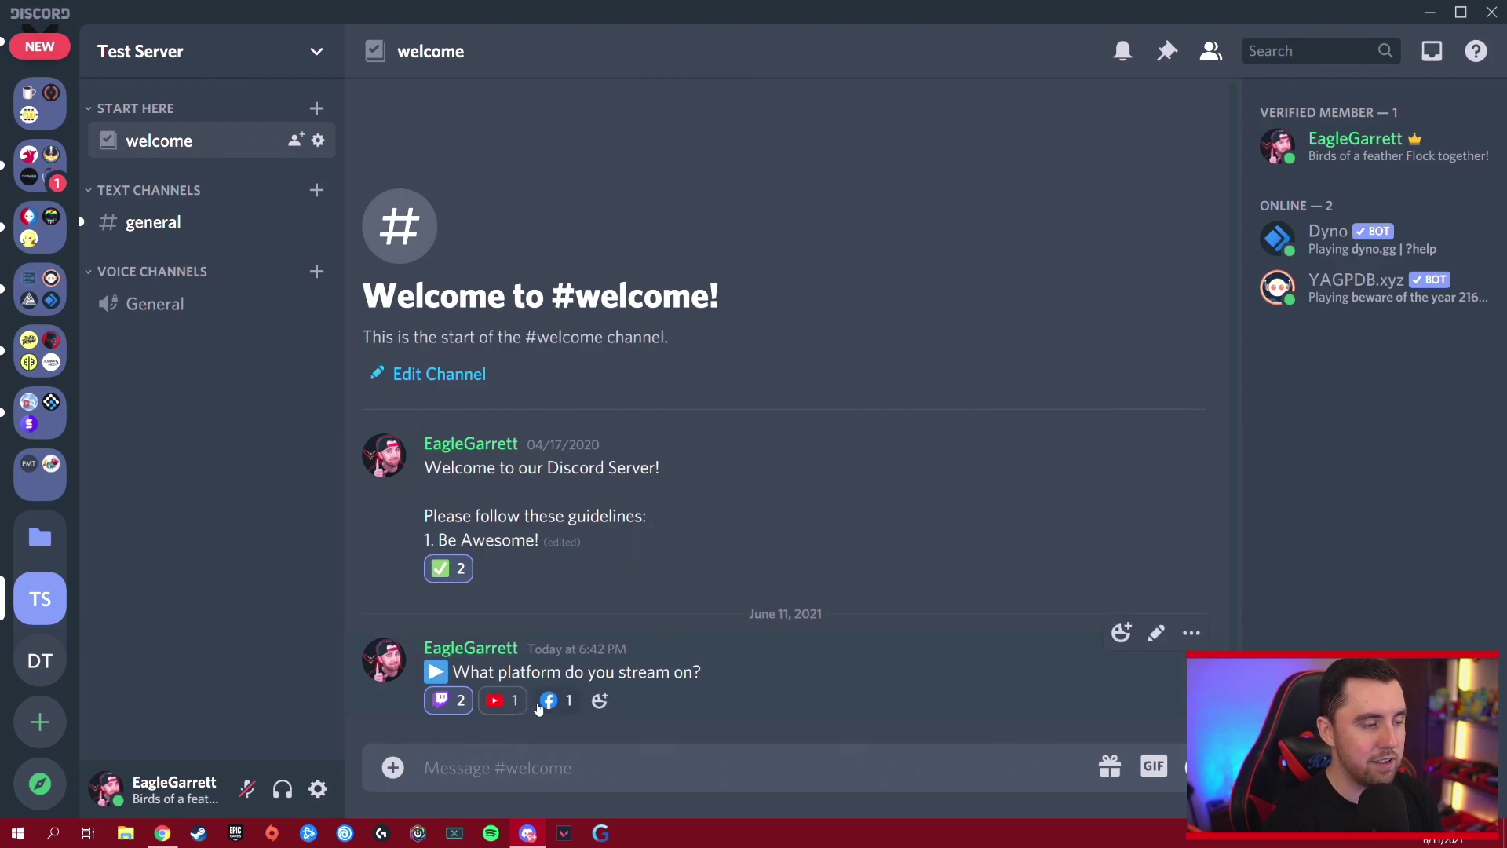
{"action": "mouse_move", "coordinate": [553, 707]}
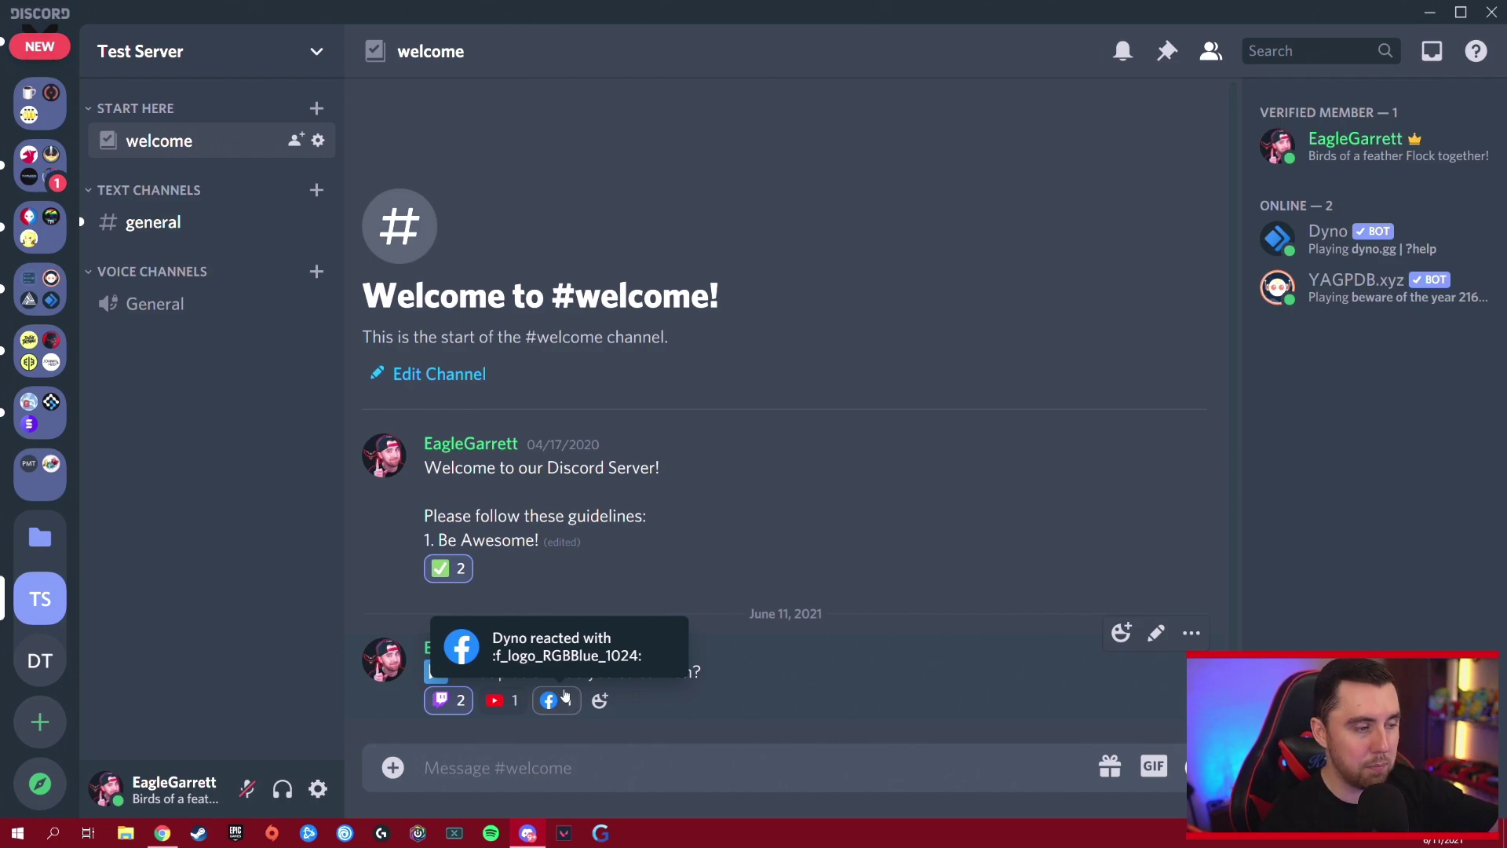